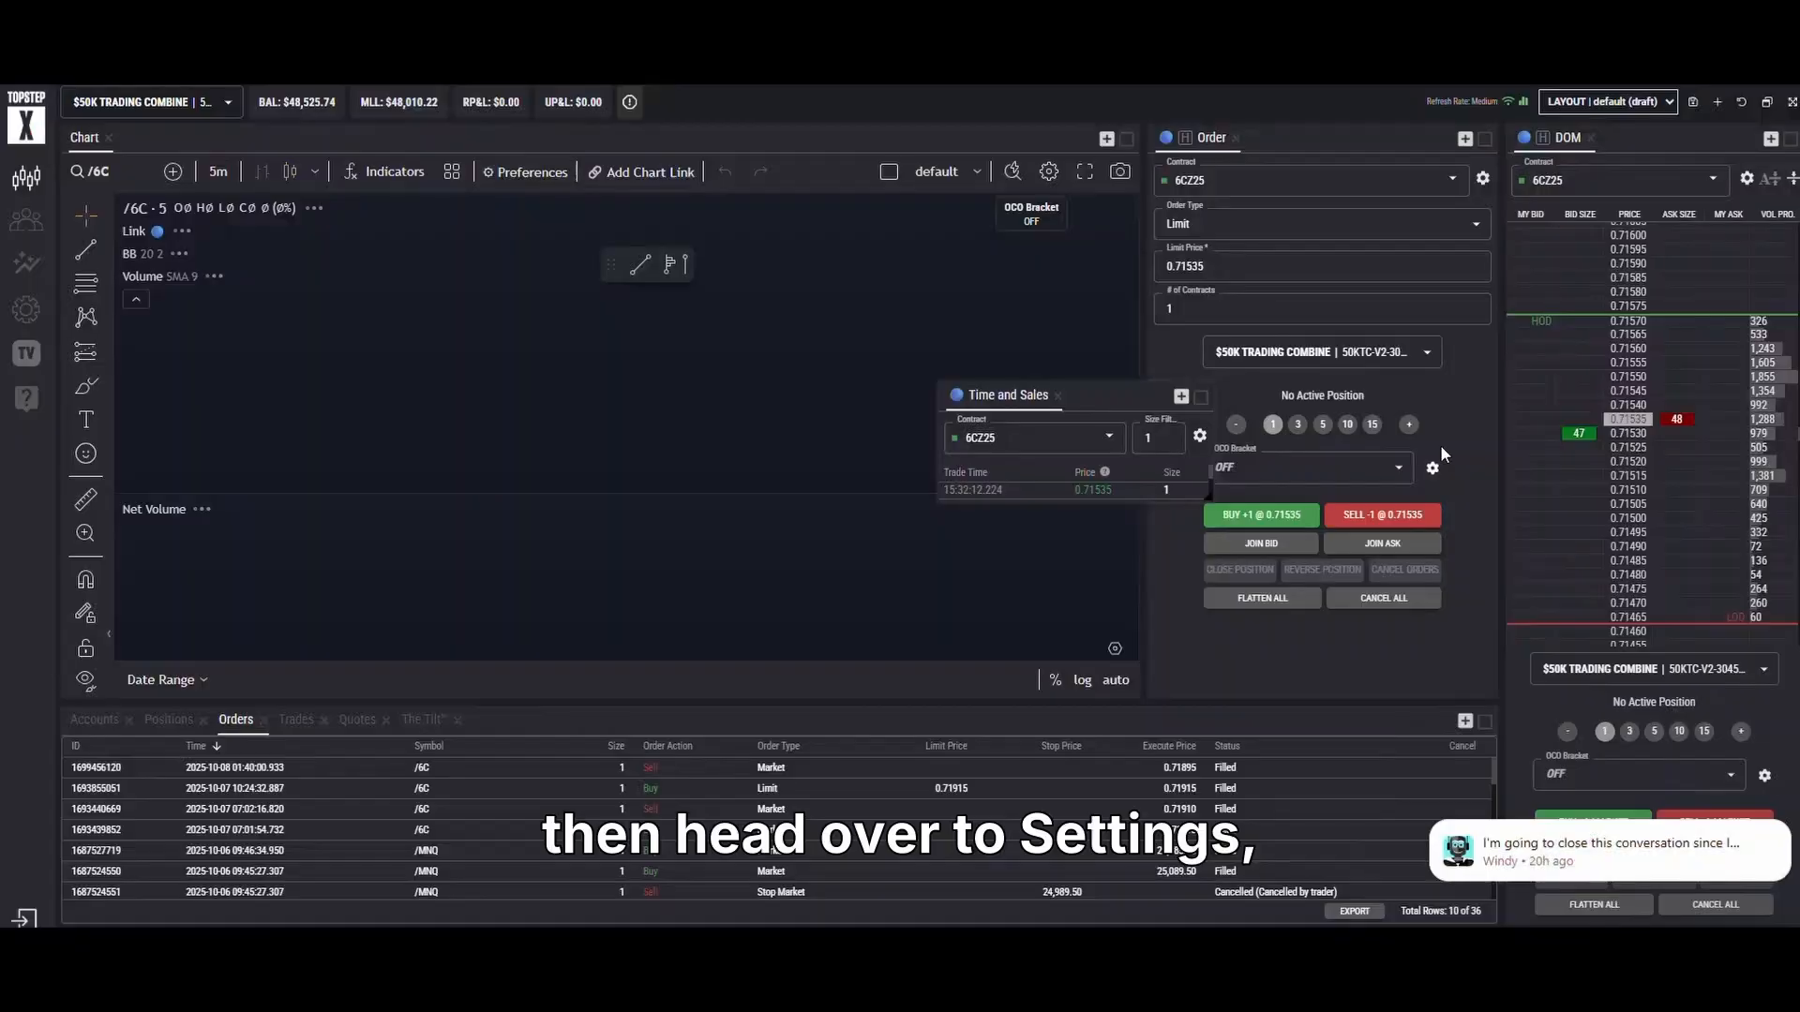
Link the TopstepX account to the ProjectX dashboard from the API settings, and open its linked accounts page.
click(38, 318)
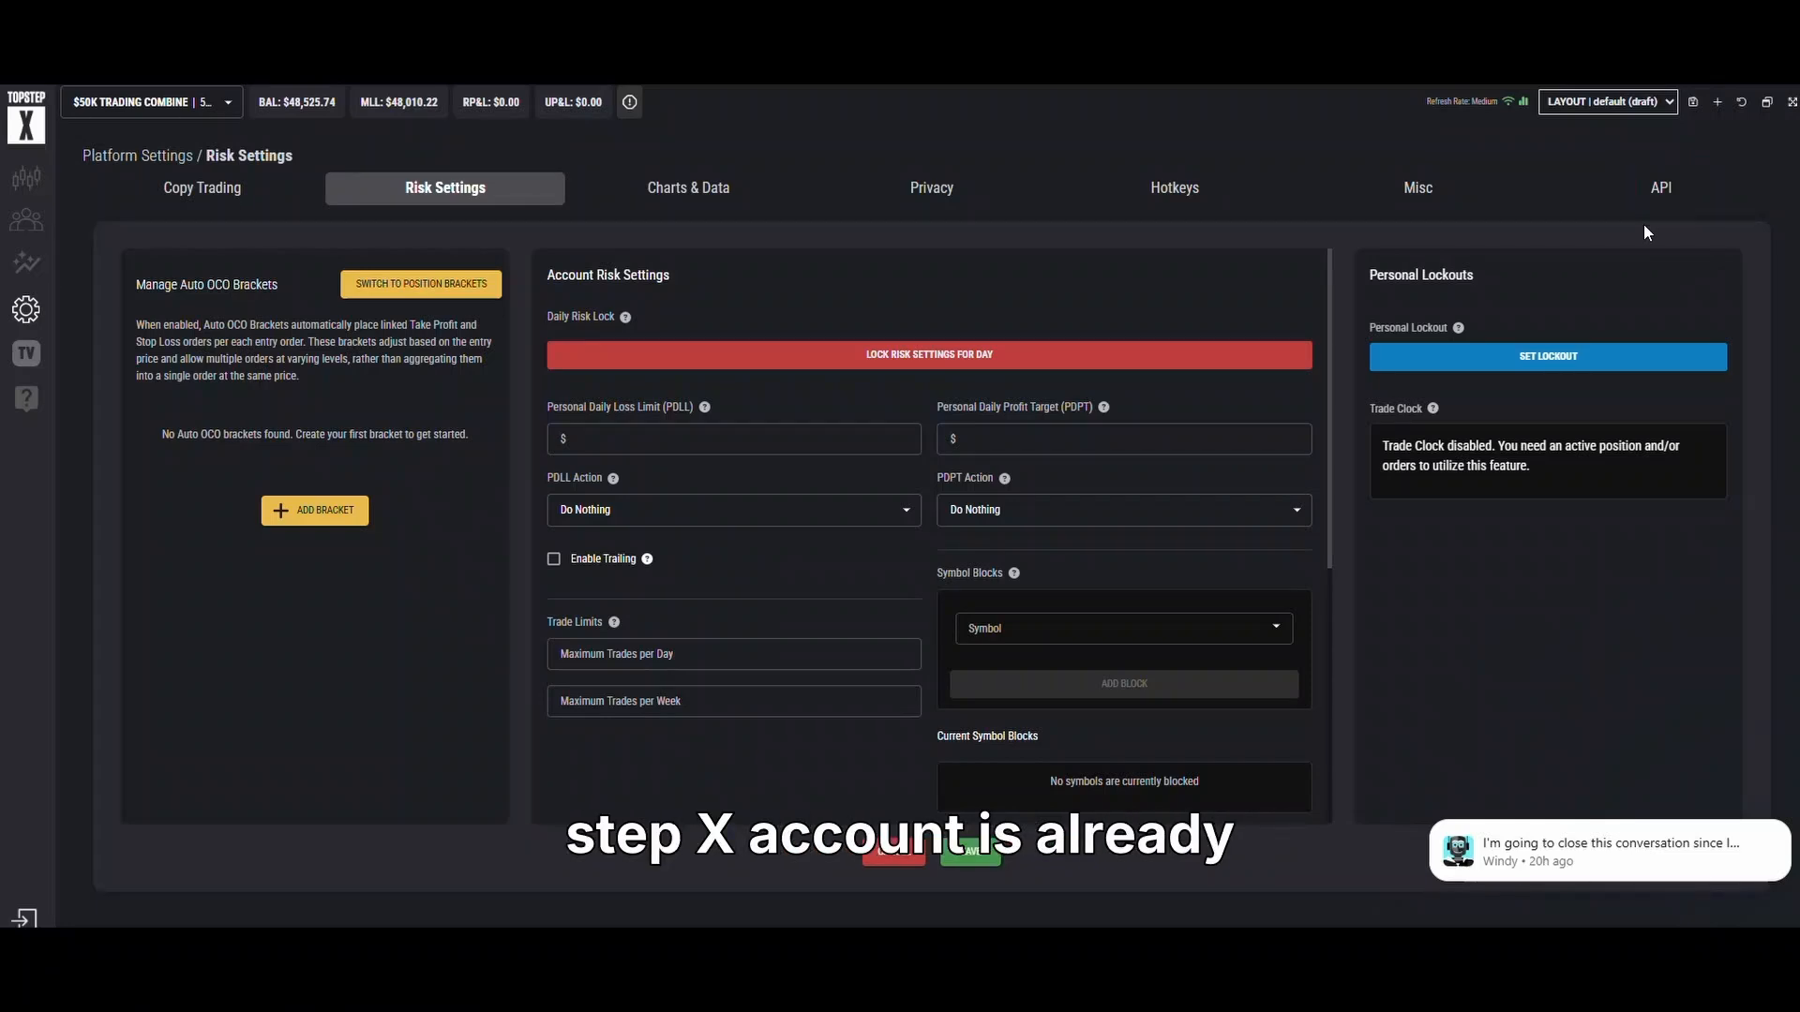
click(1665, 192)
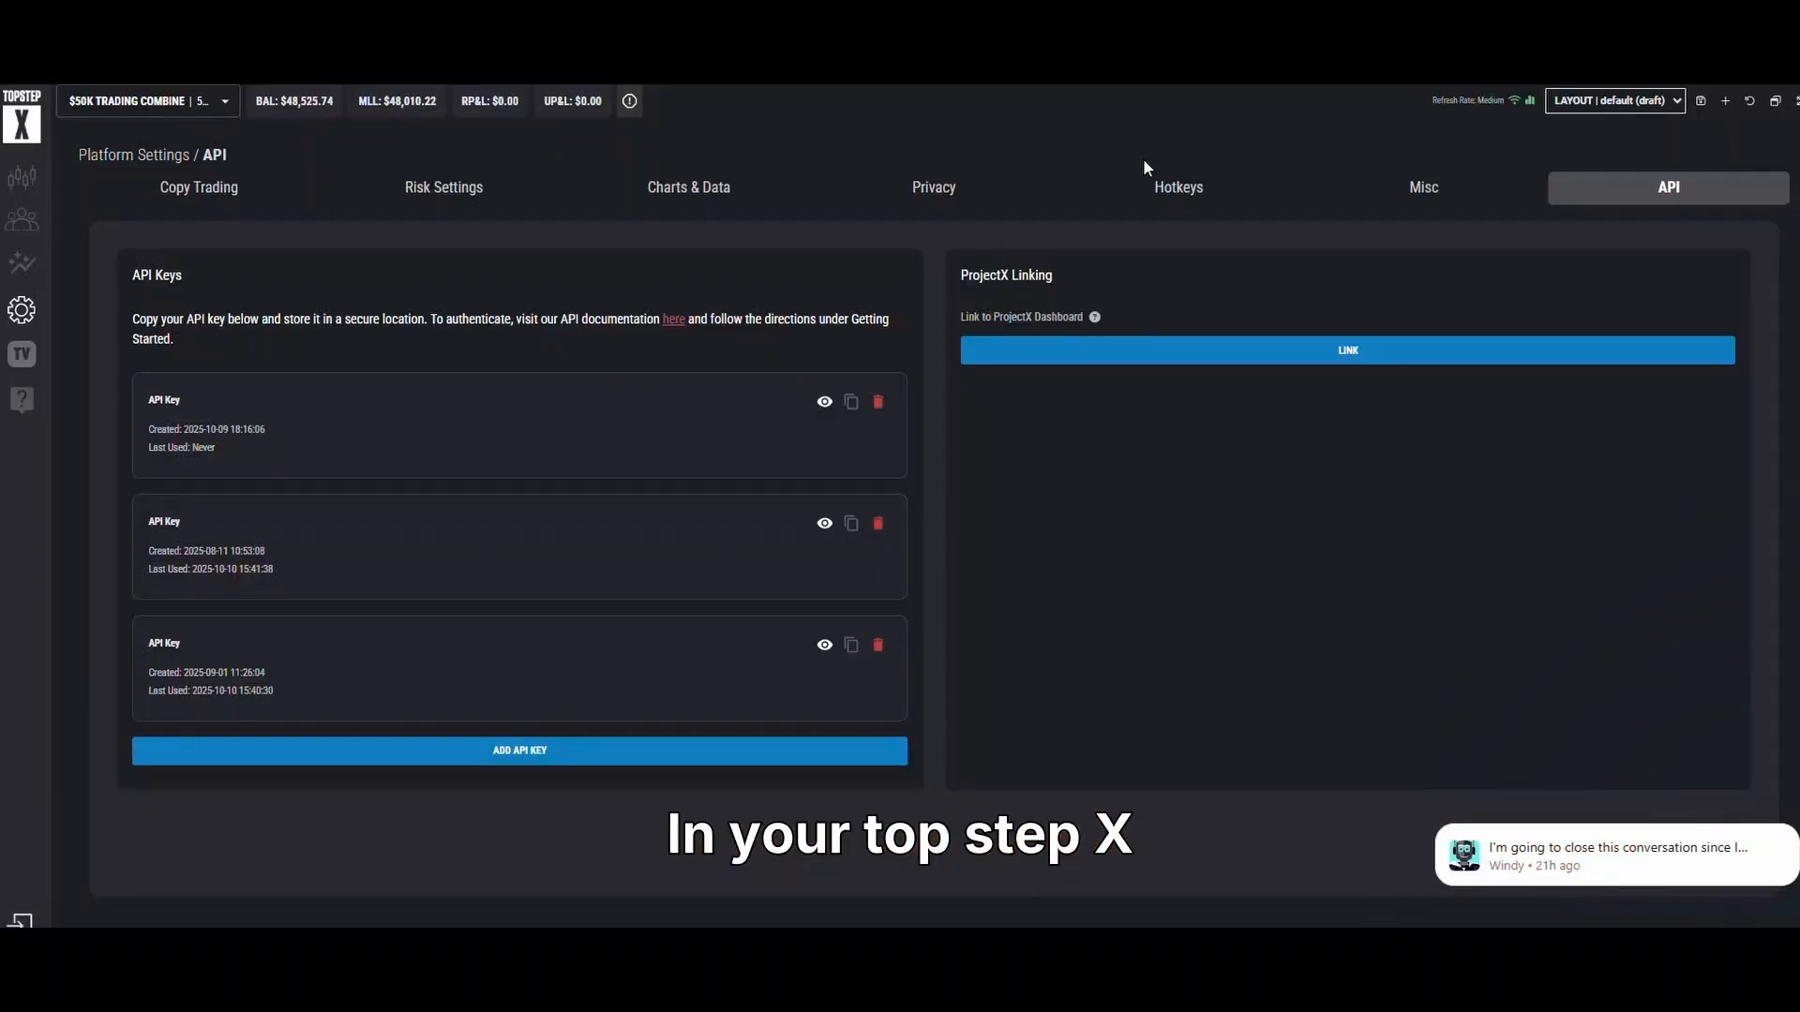
click(1222, 354)
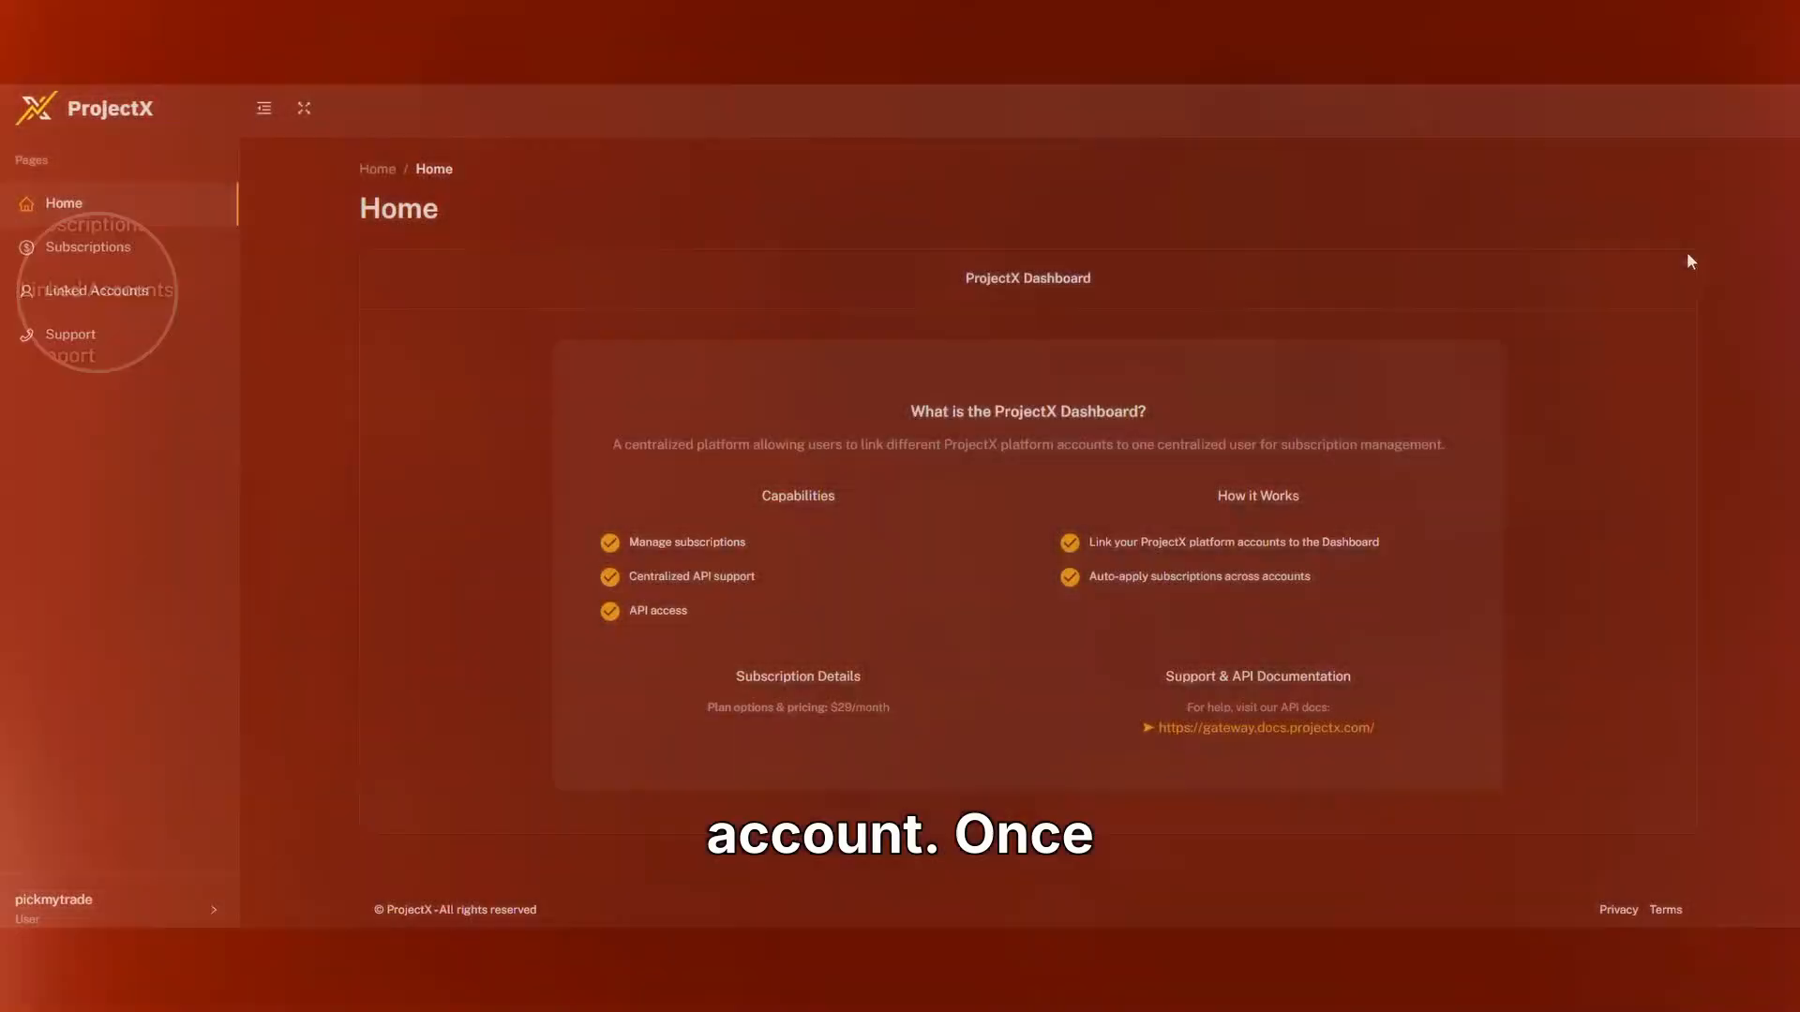
click(72, 284)
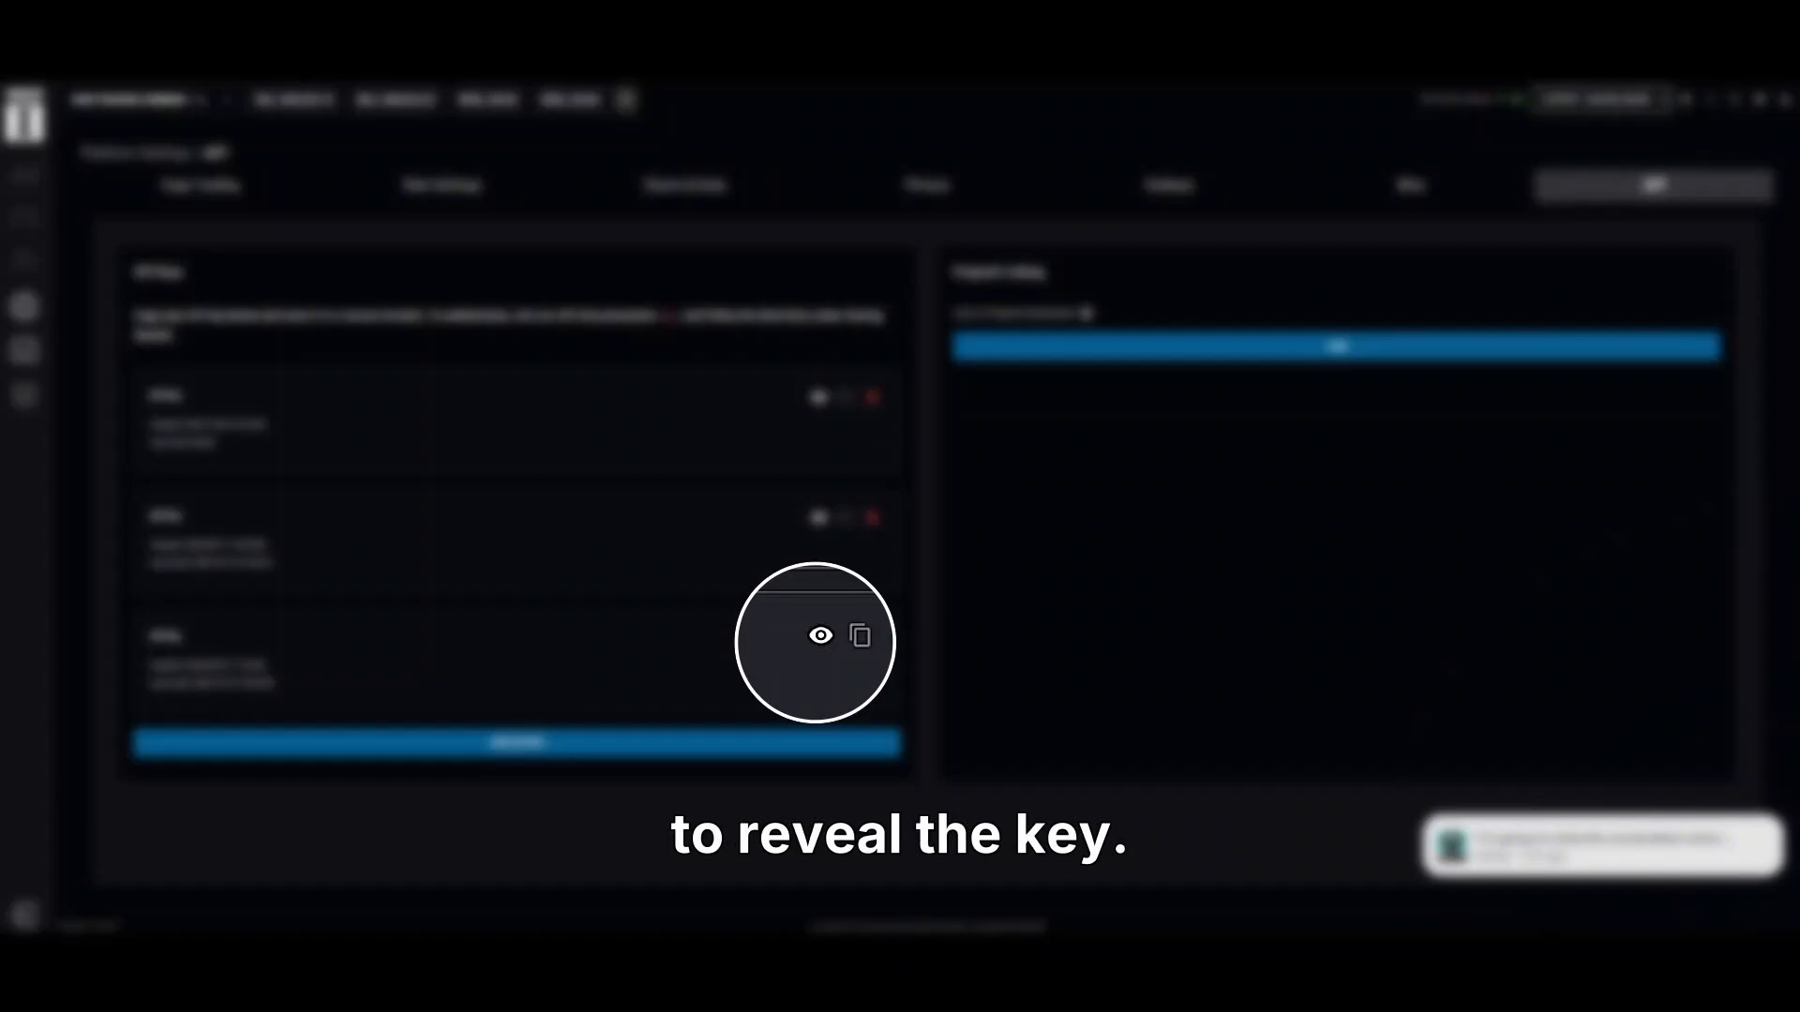
Reveal the API key created 2025-09-01 in TopstepX and paste it into the API Key field of PickMyTrade's ProjectX connection form.
click(817, 639)
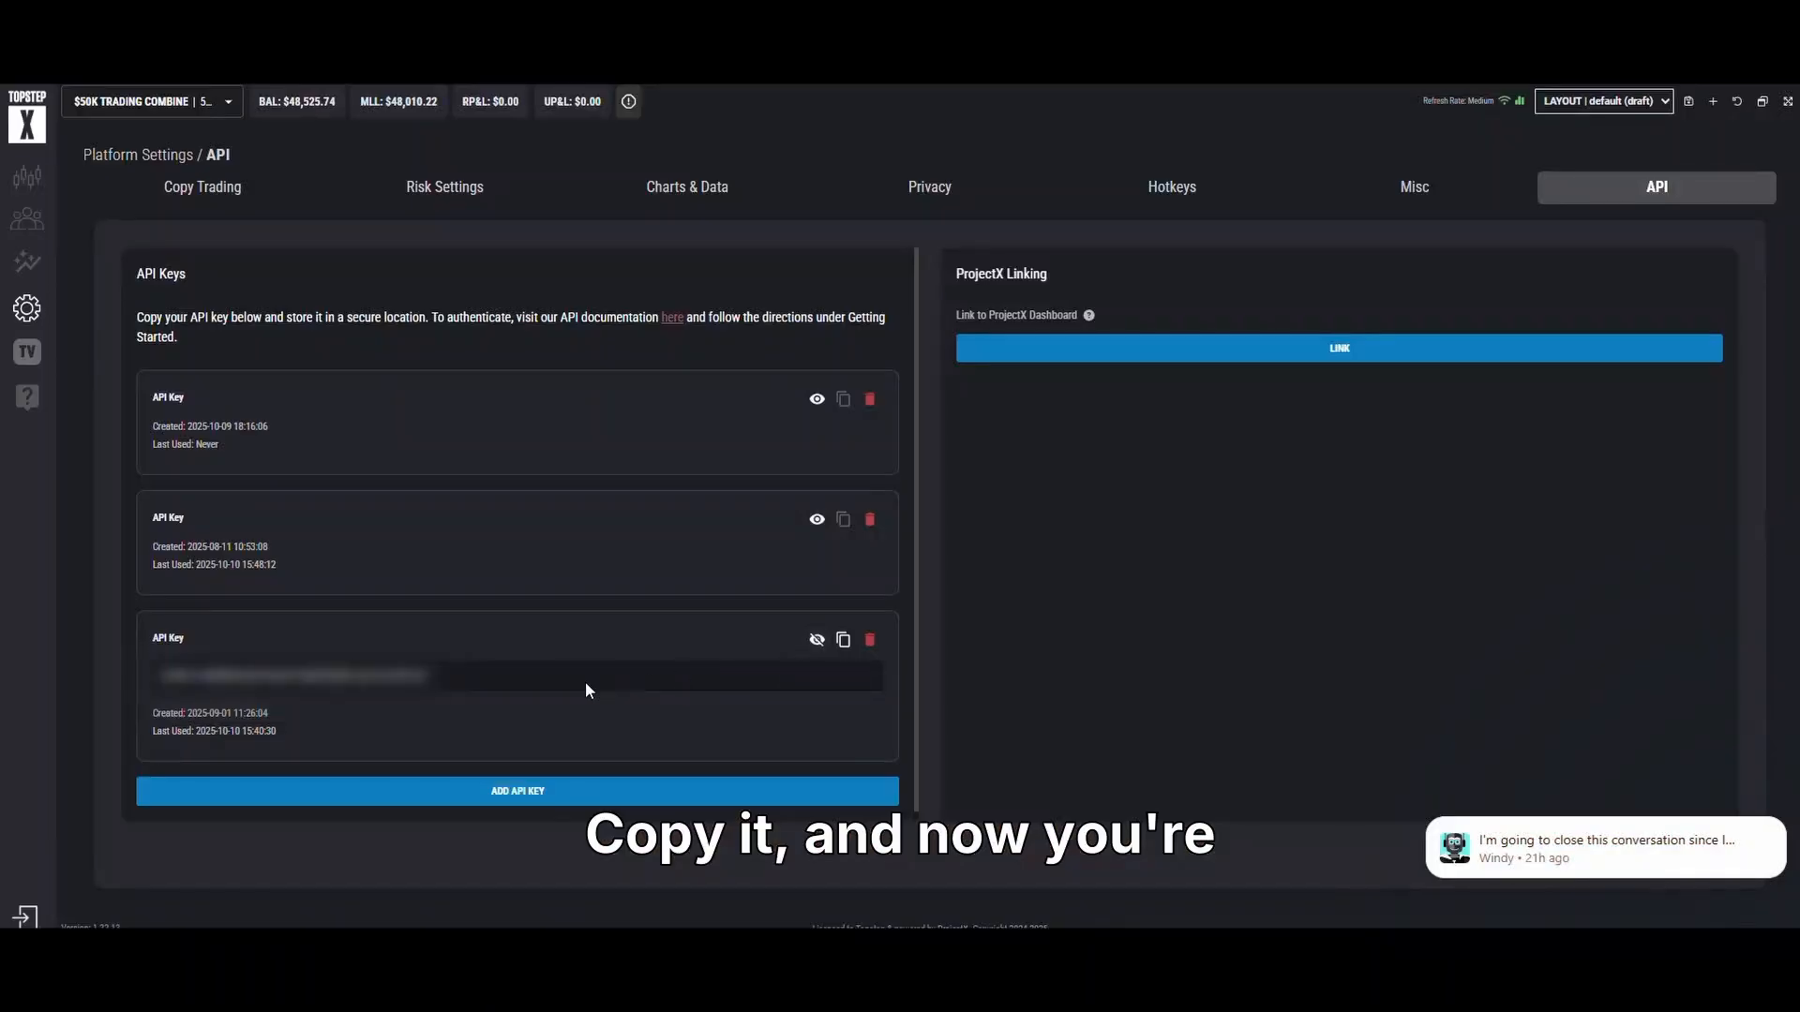
drag(585, 682, 143, 687)
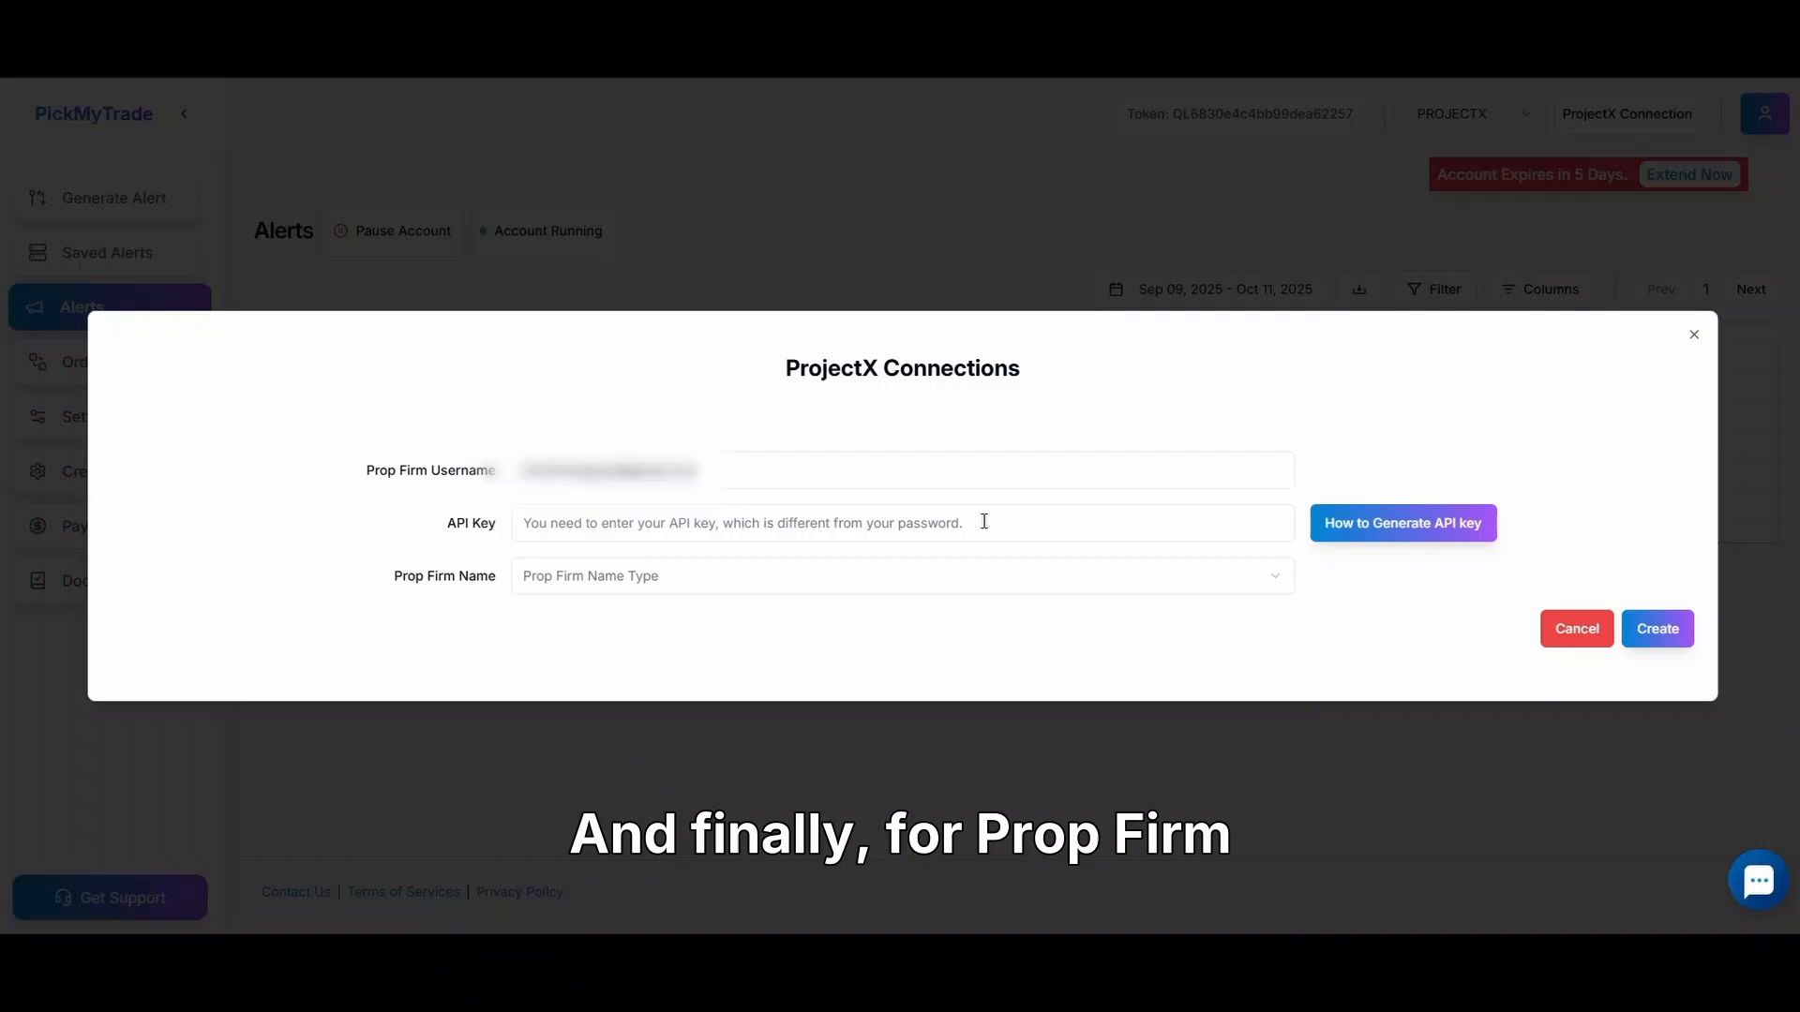
click(984, 521)
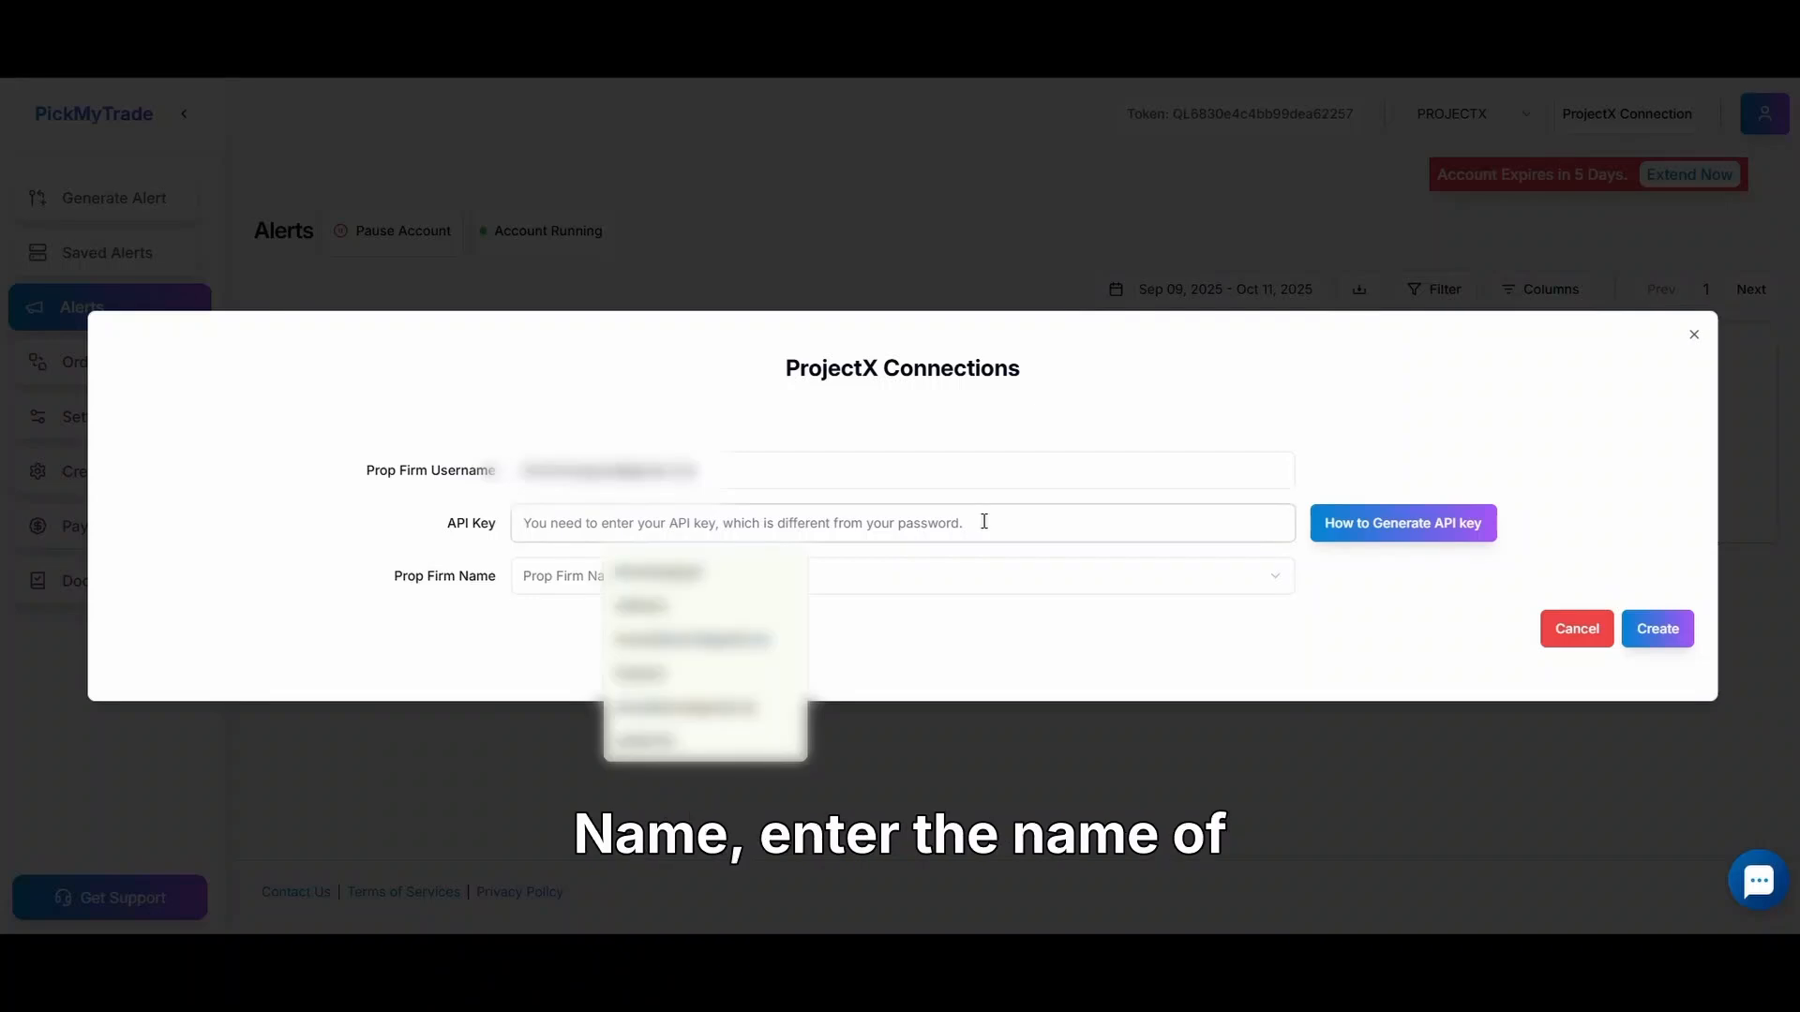
key(ctrl+v)
click(1001, 644)
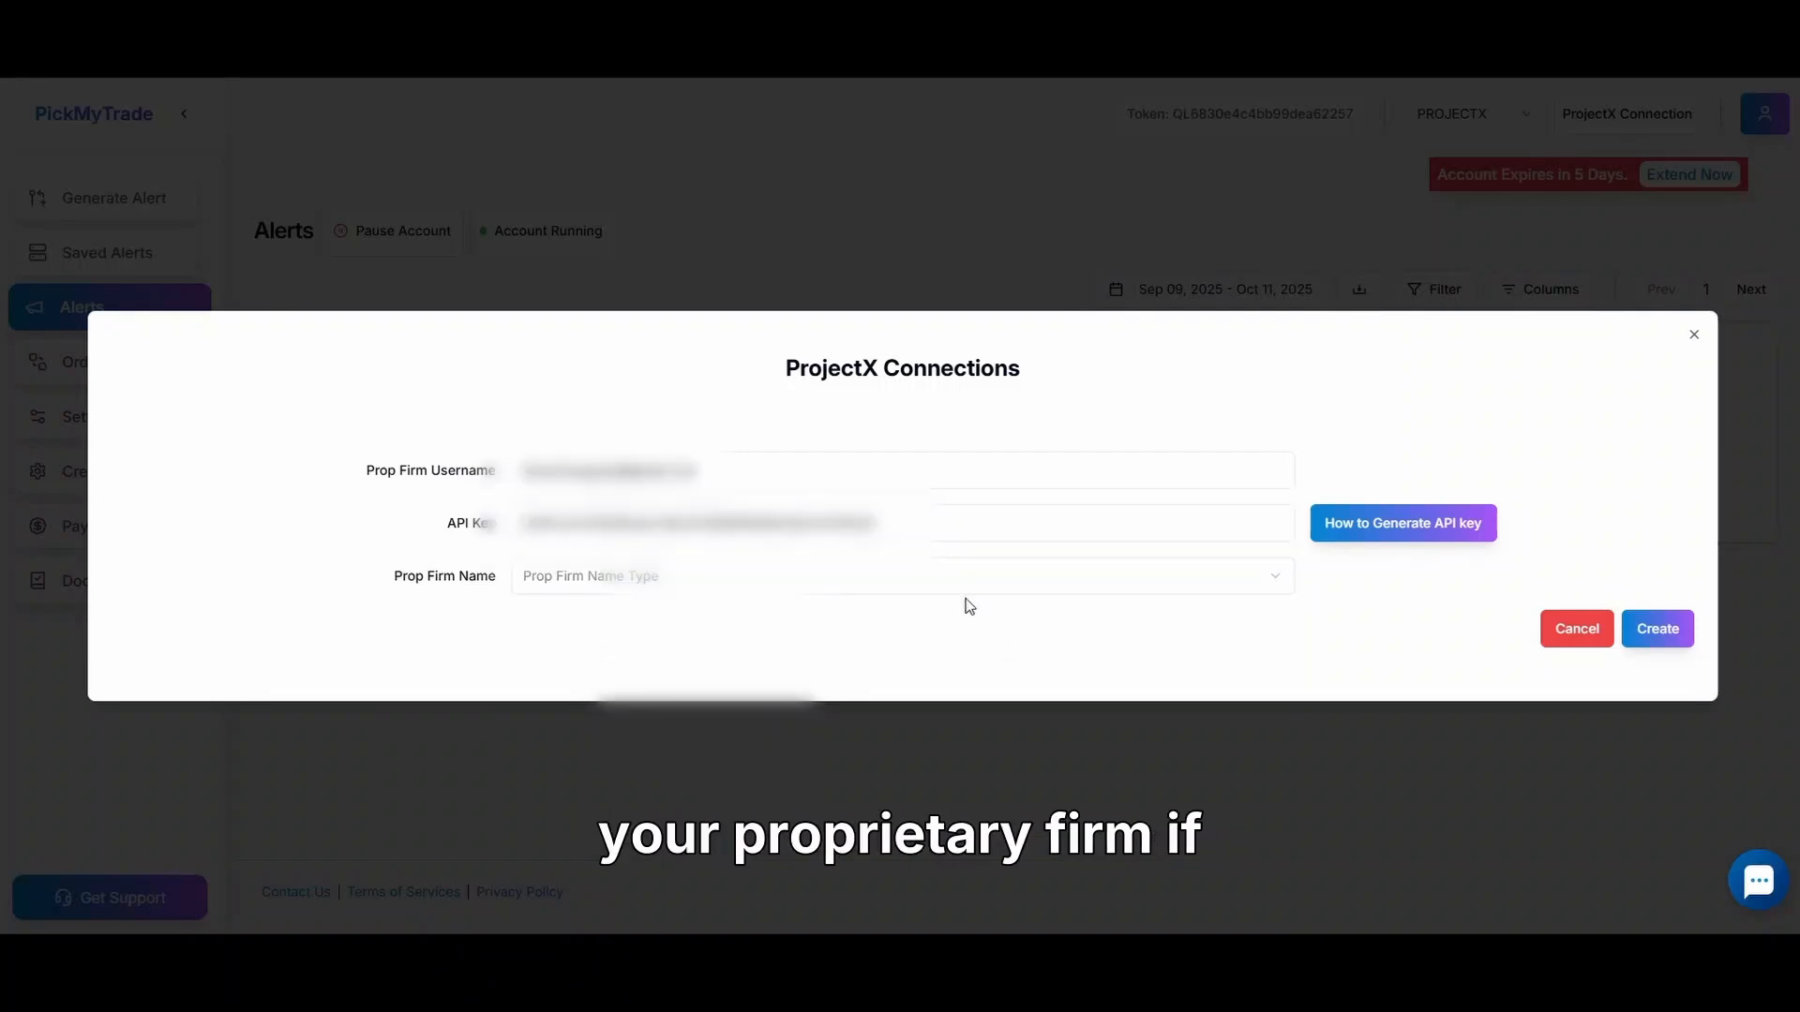
Create the ProjectX connection with TopStepX as the prop firm and agree to the risk terms, postponing alert generation.
click(966, 594)
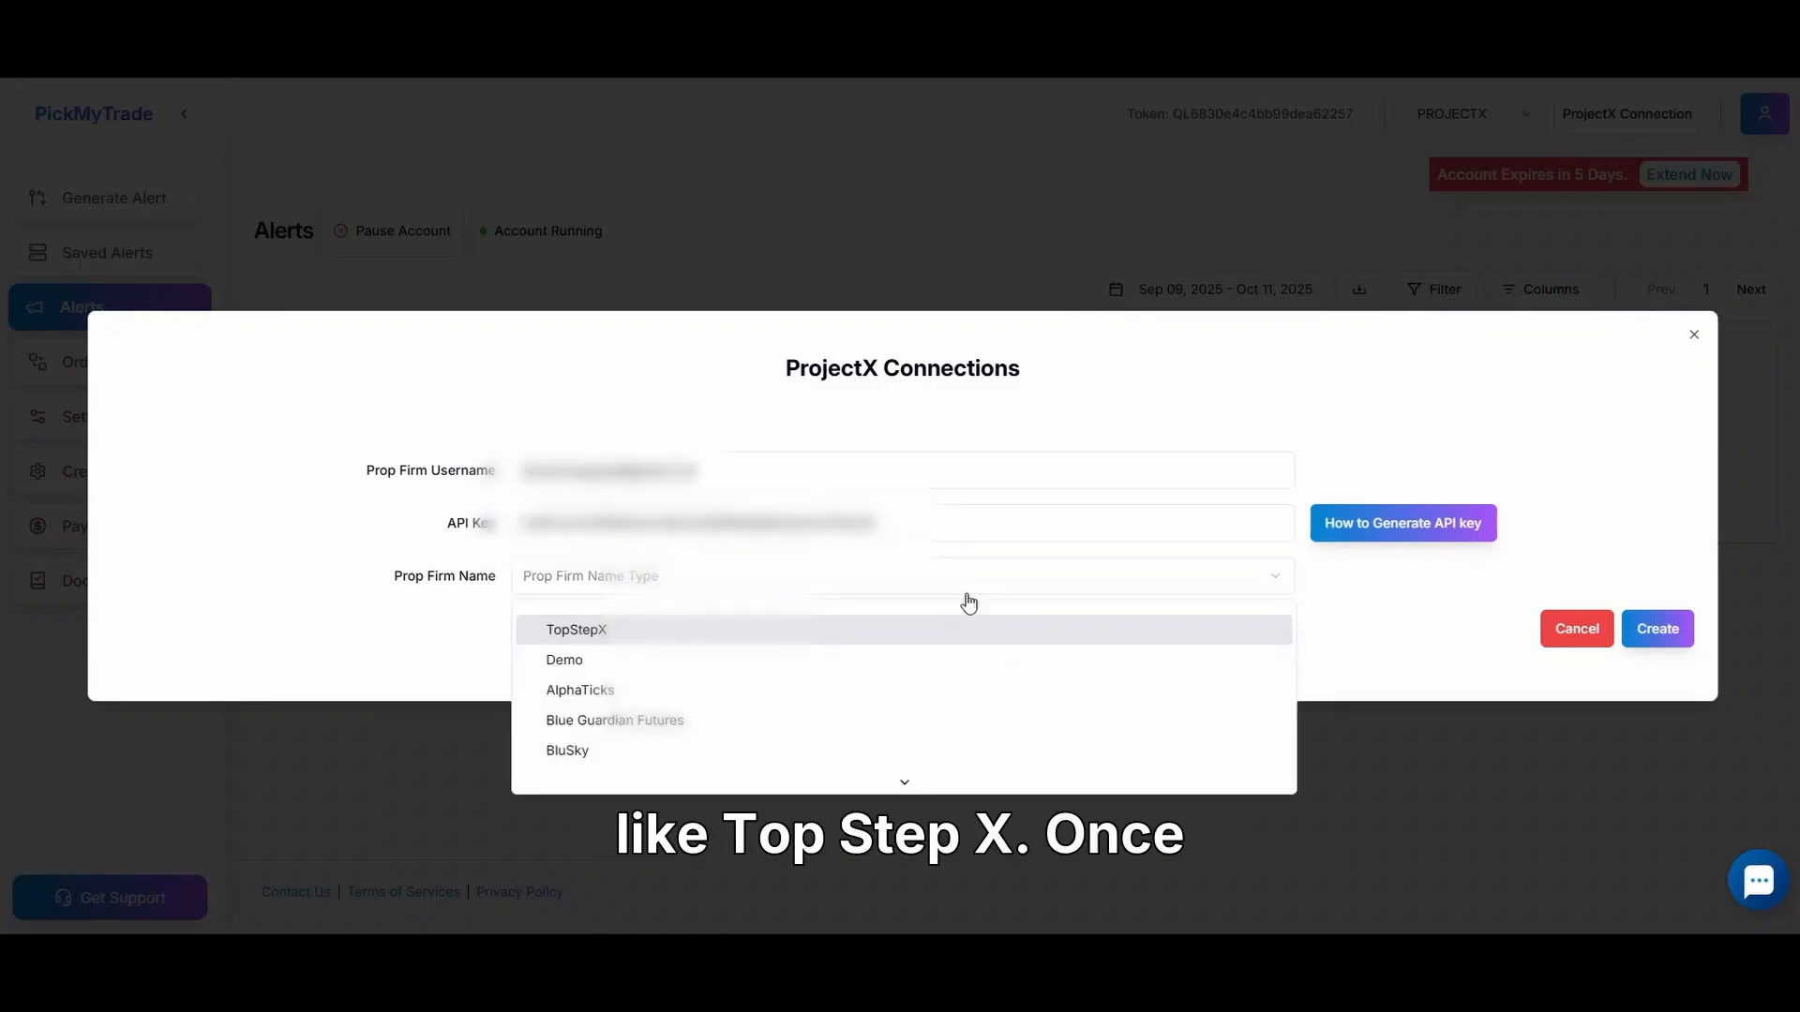
click(956, 636)
click(1635, 627)
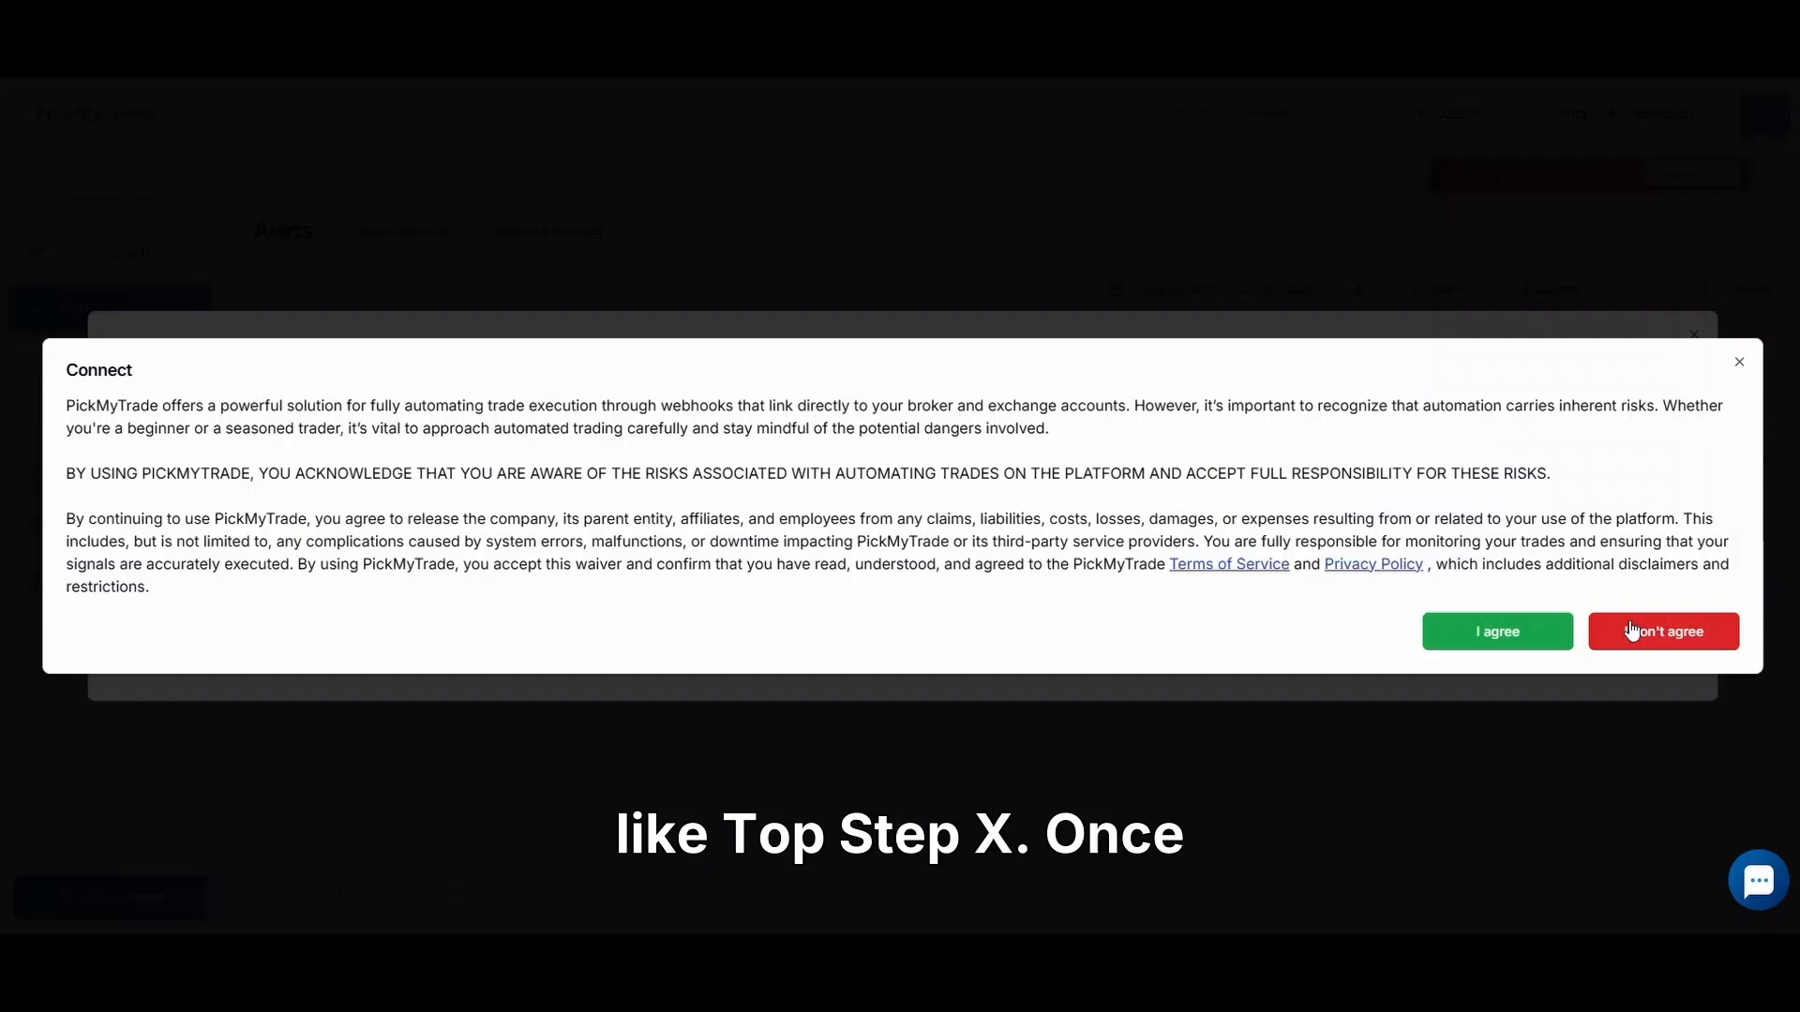
click(1514, 634)
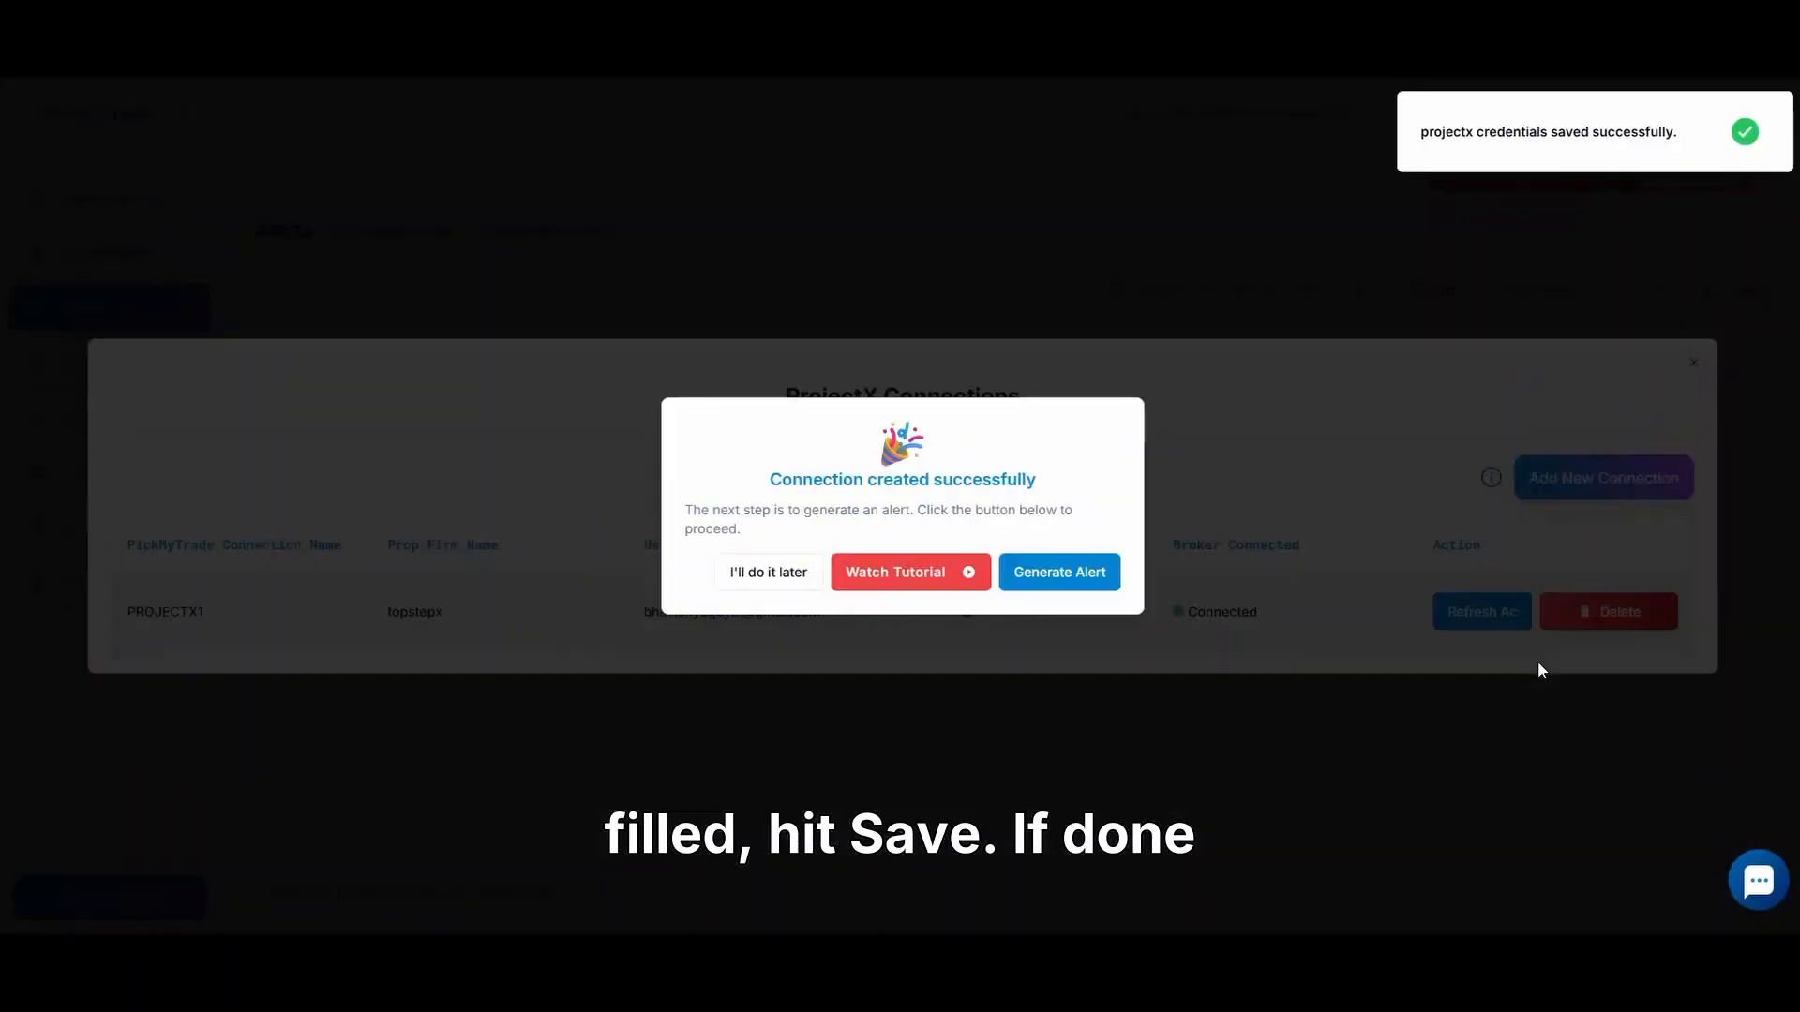
click(745, 569)
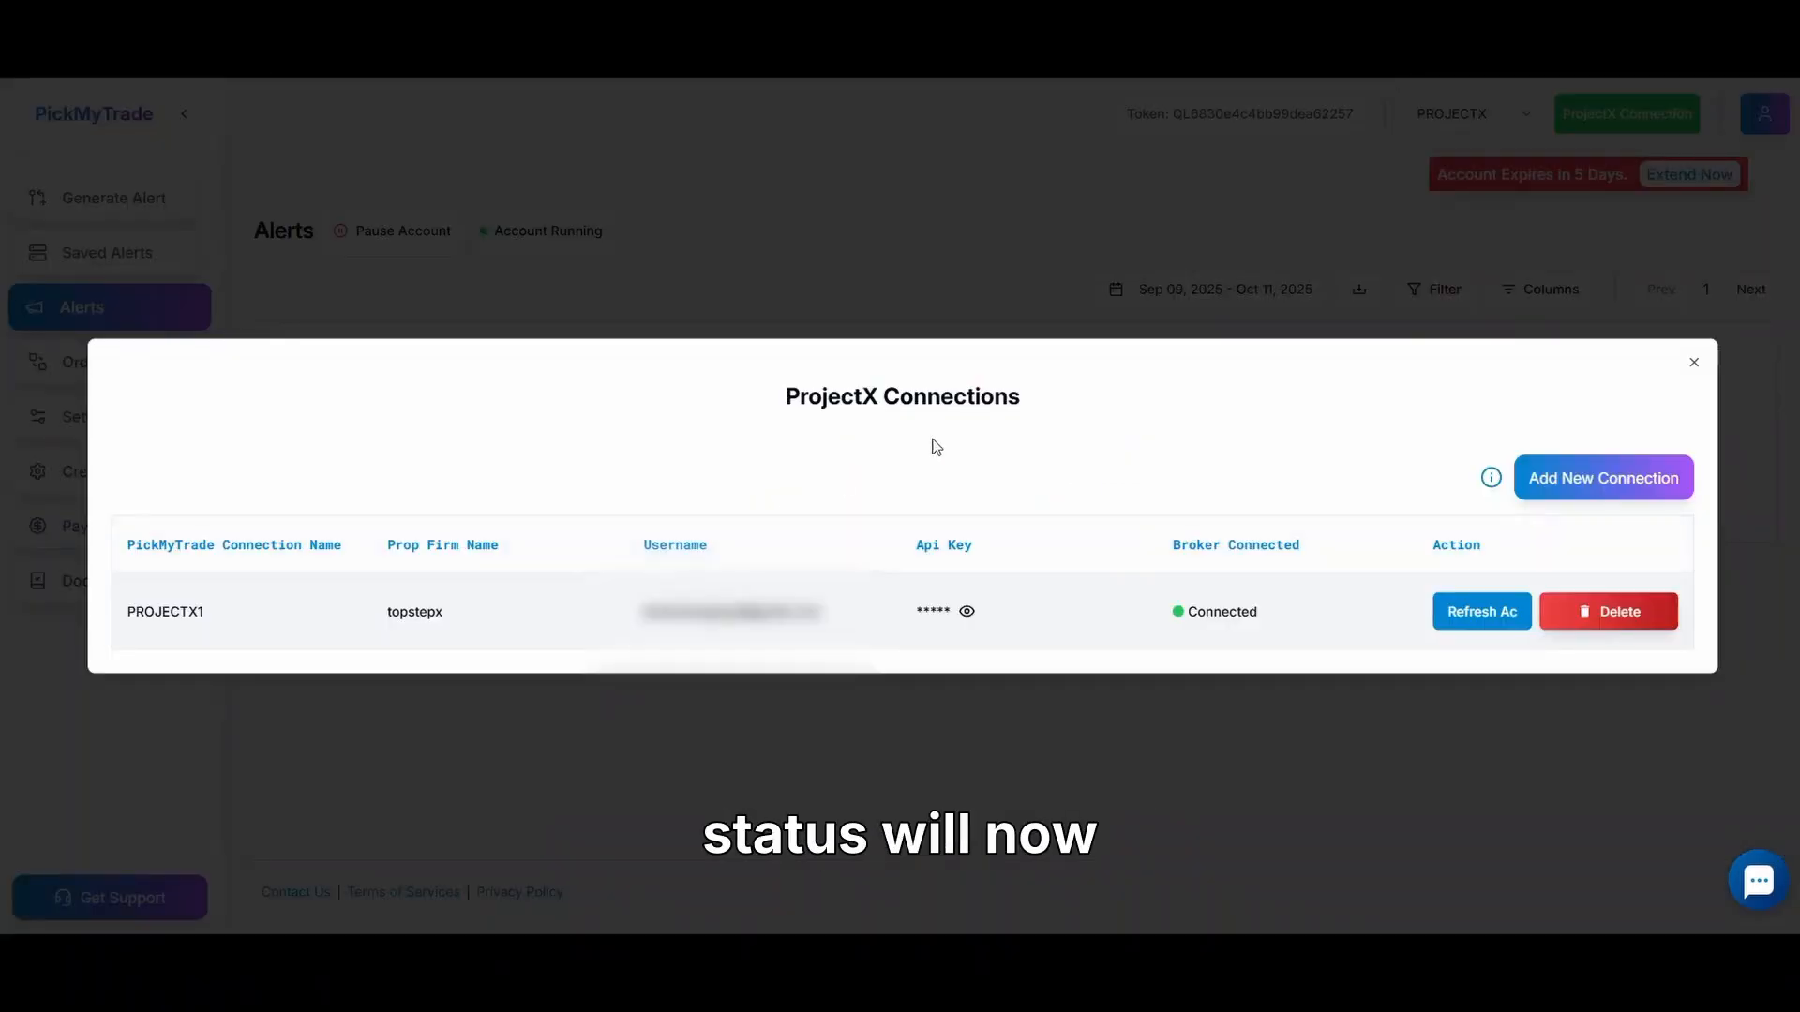
click(1694, 363)
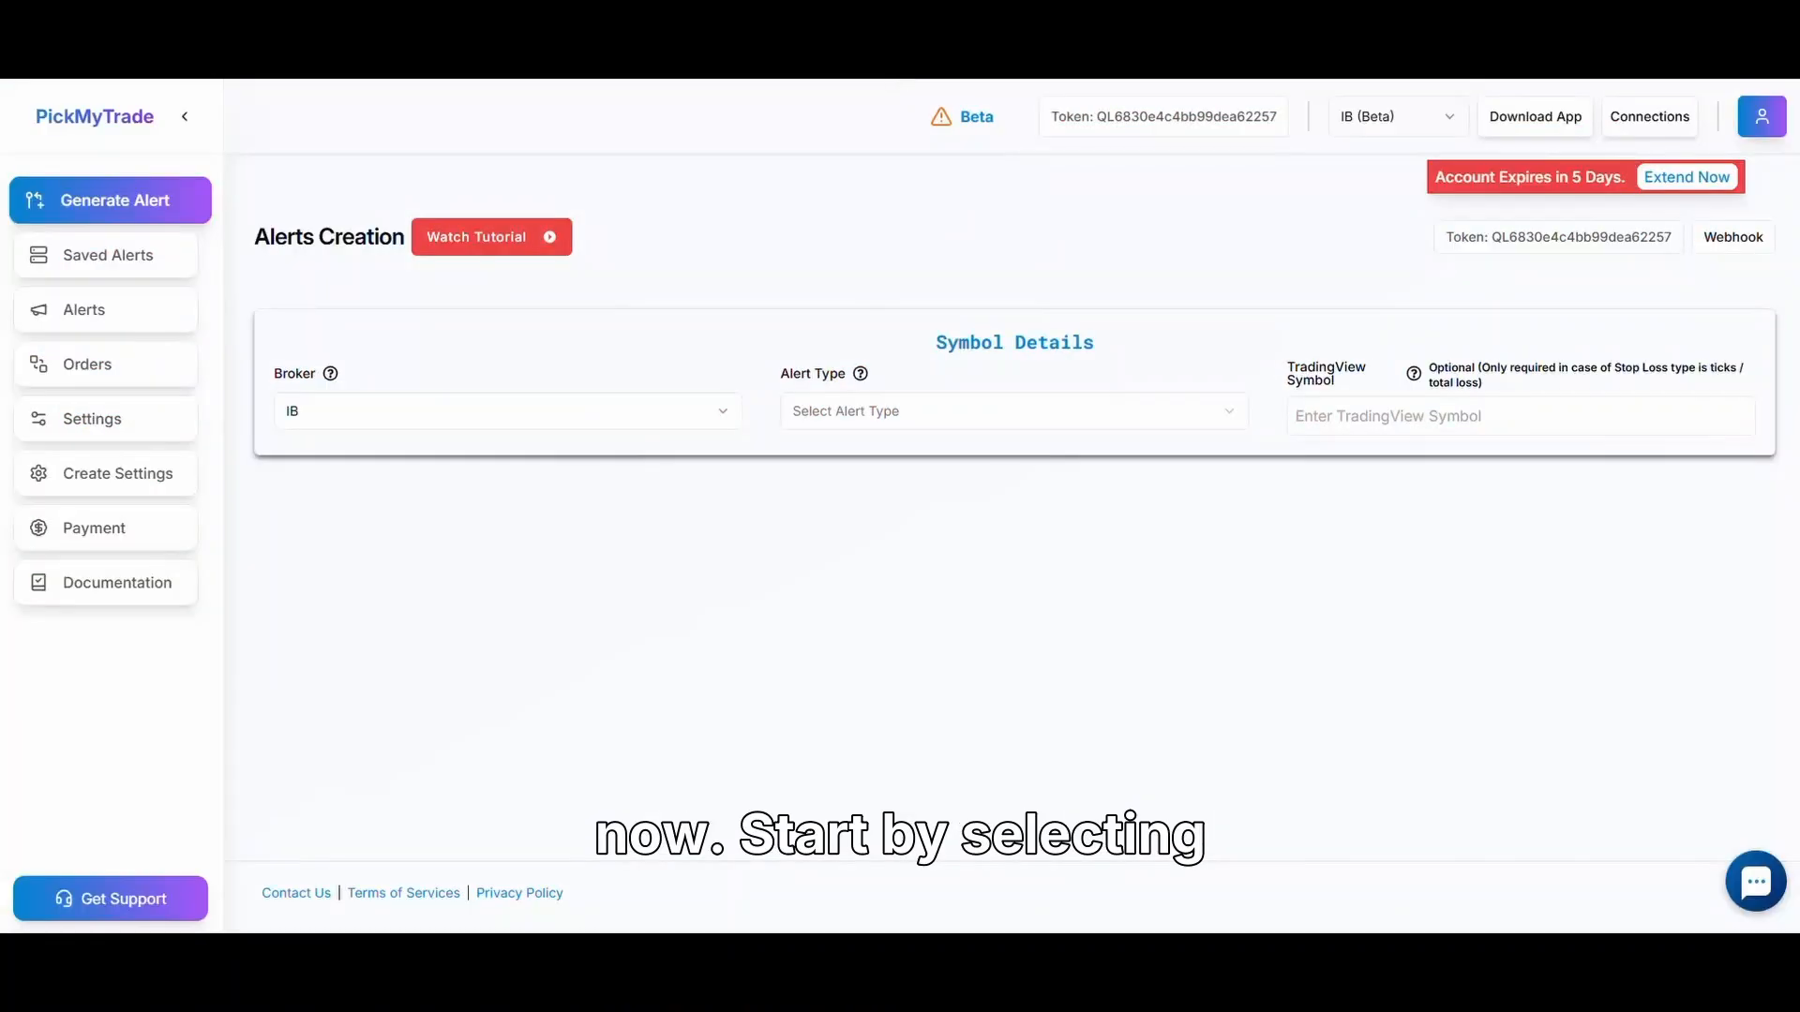
Set the new alert's broker to PROJECTX and its alert type to INDICATOR.
click(671, 432)
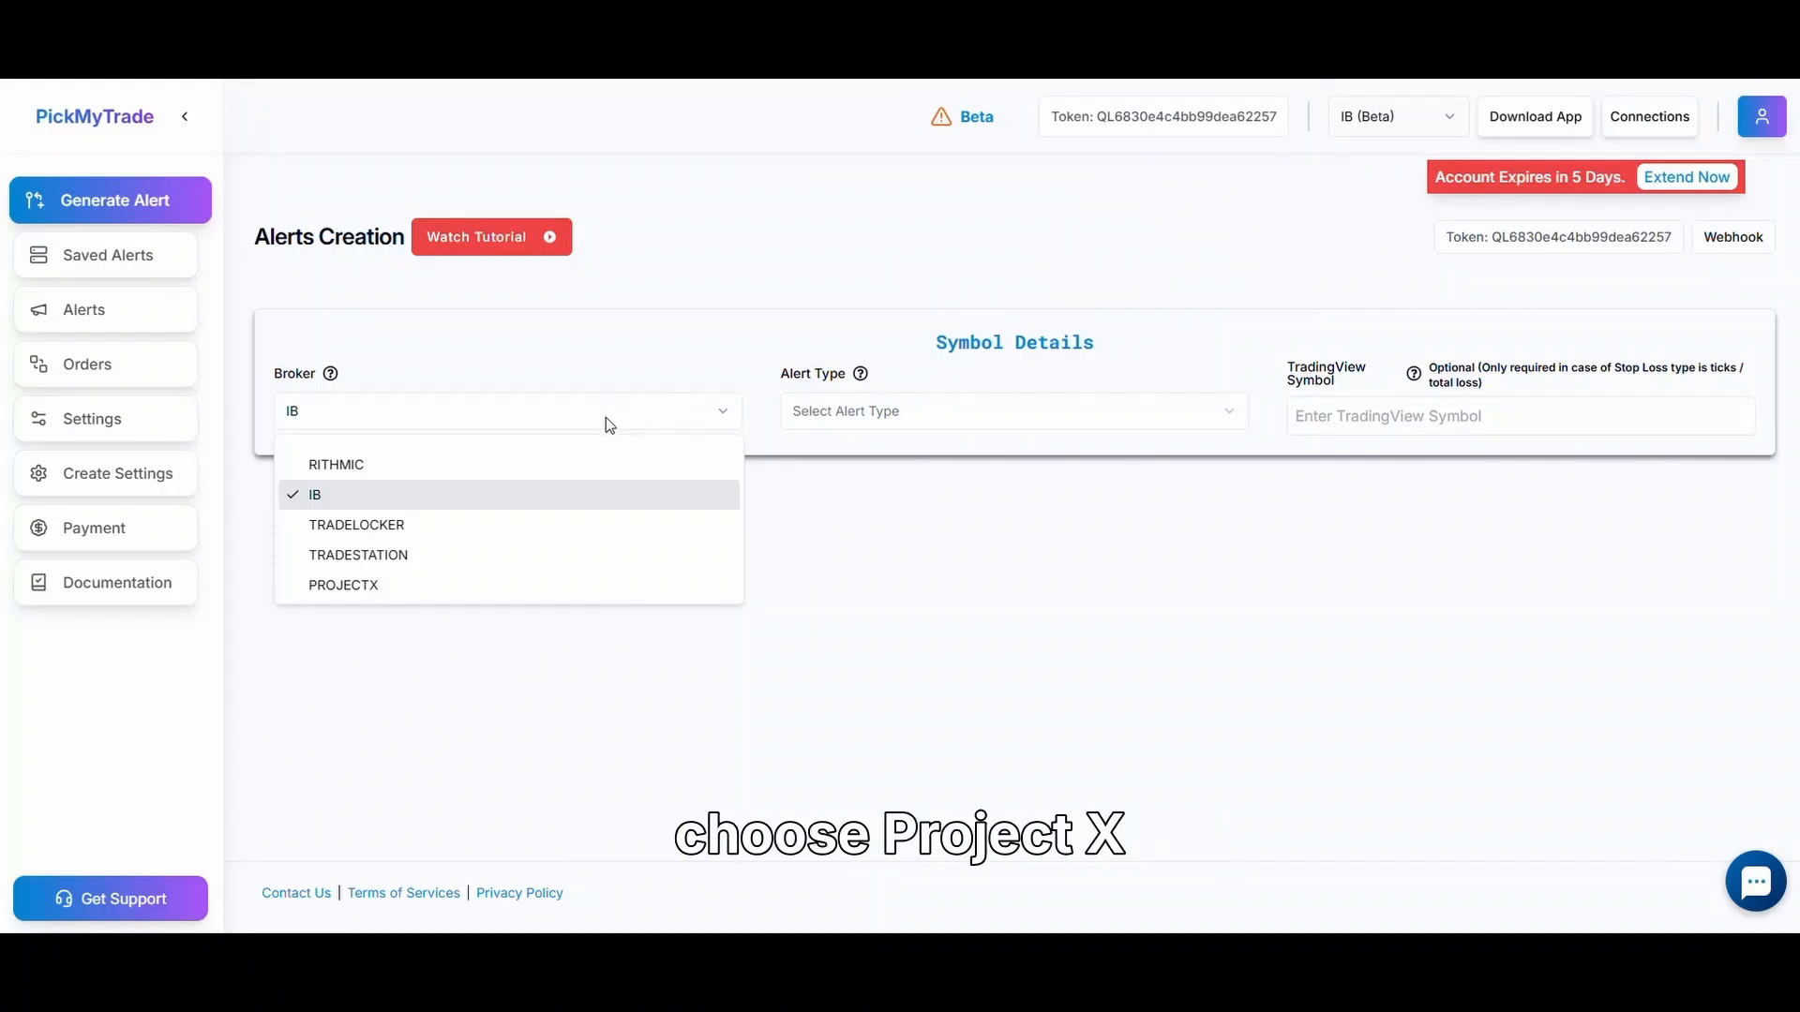
click(562, 586)
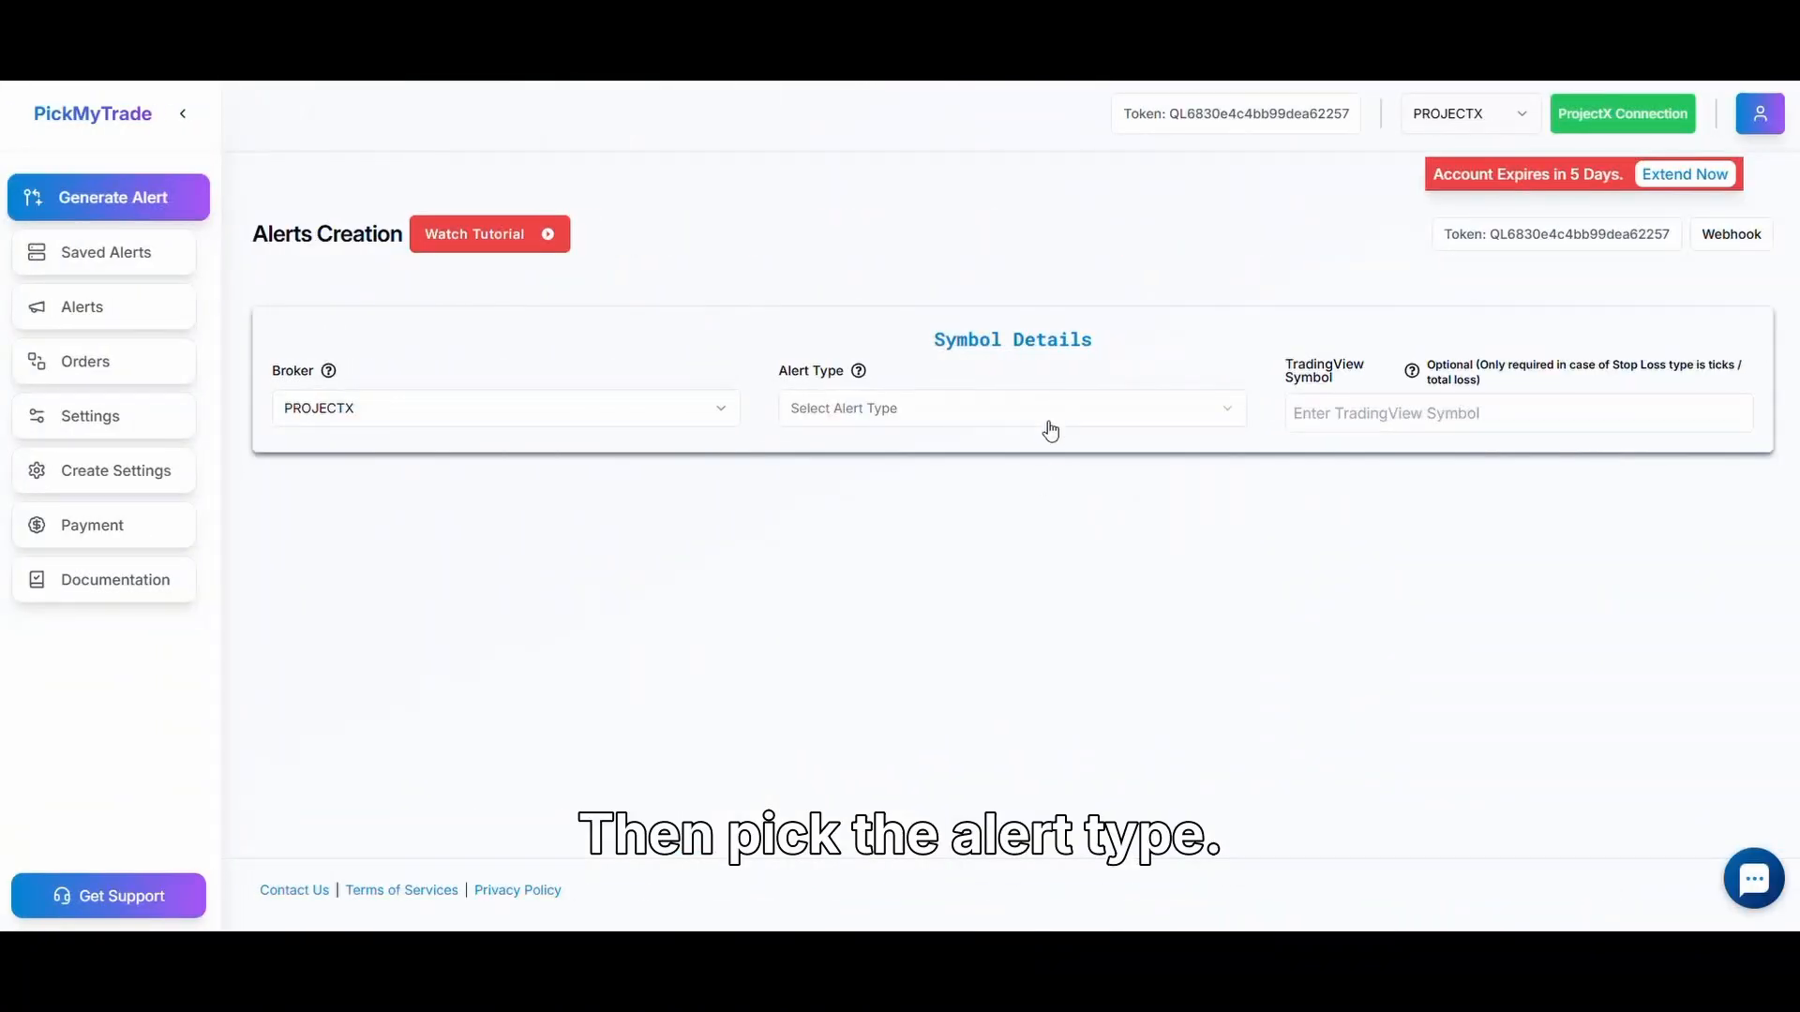
click(1049, 413)
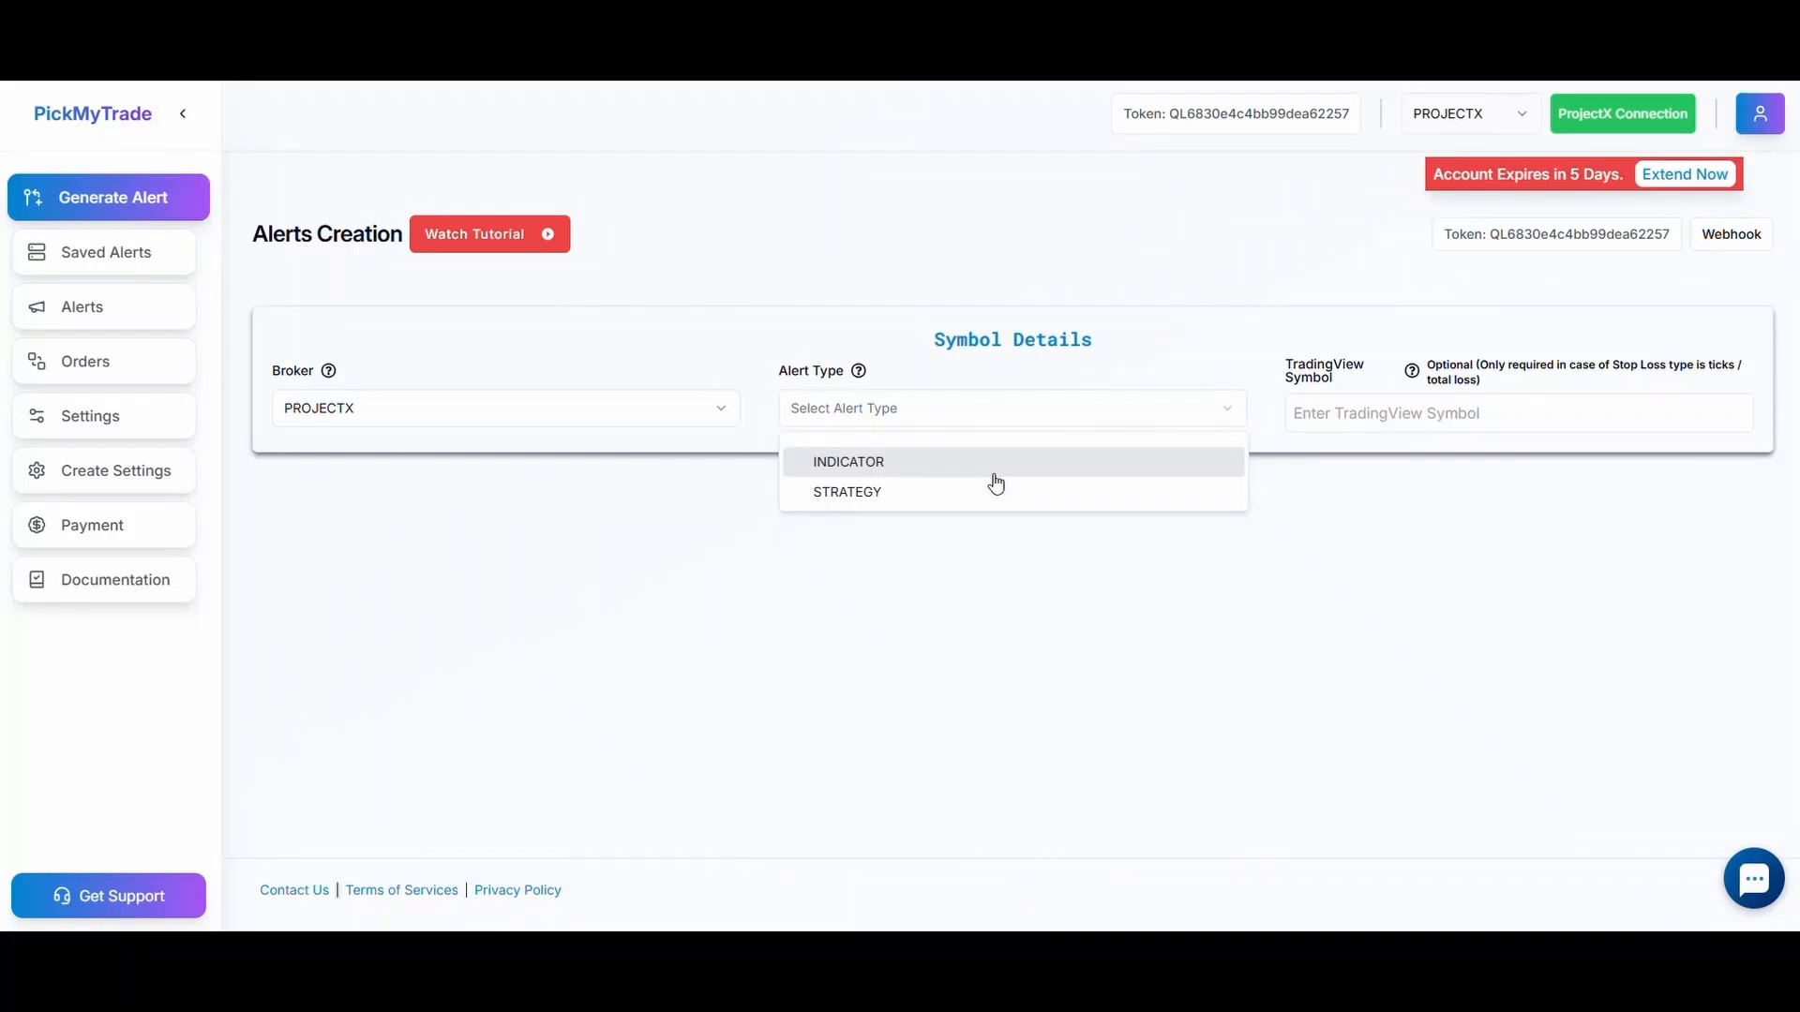
click(995, 463)
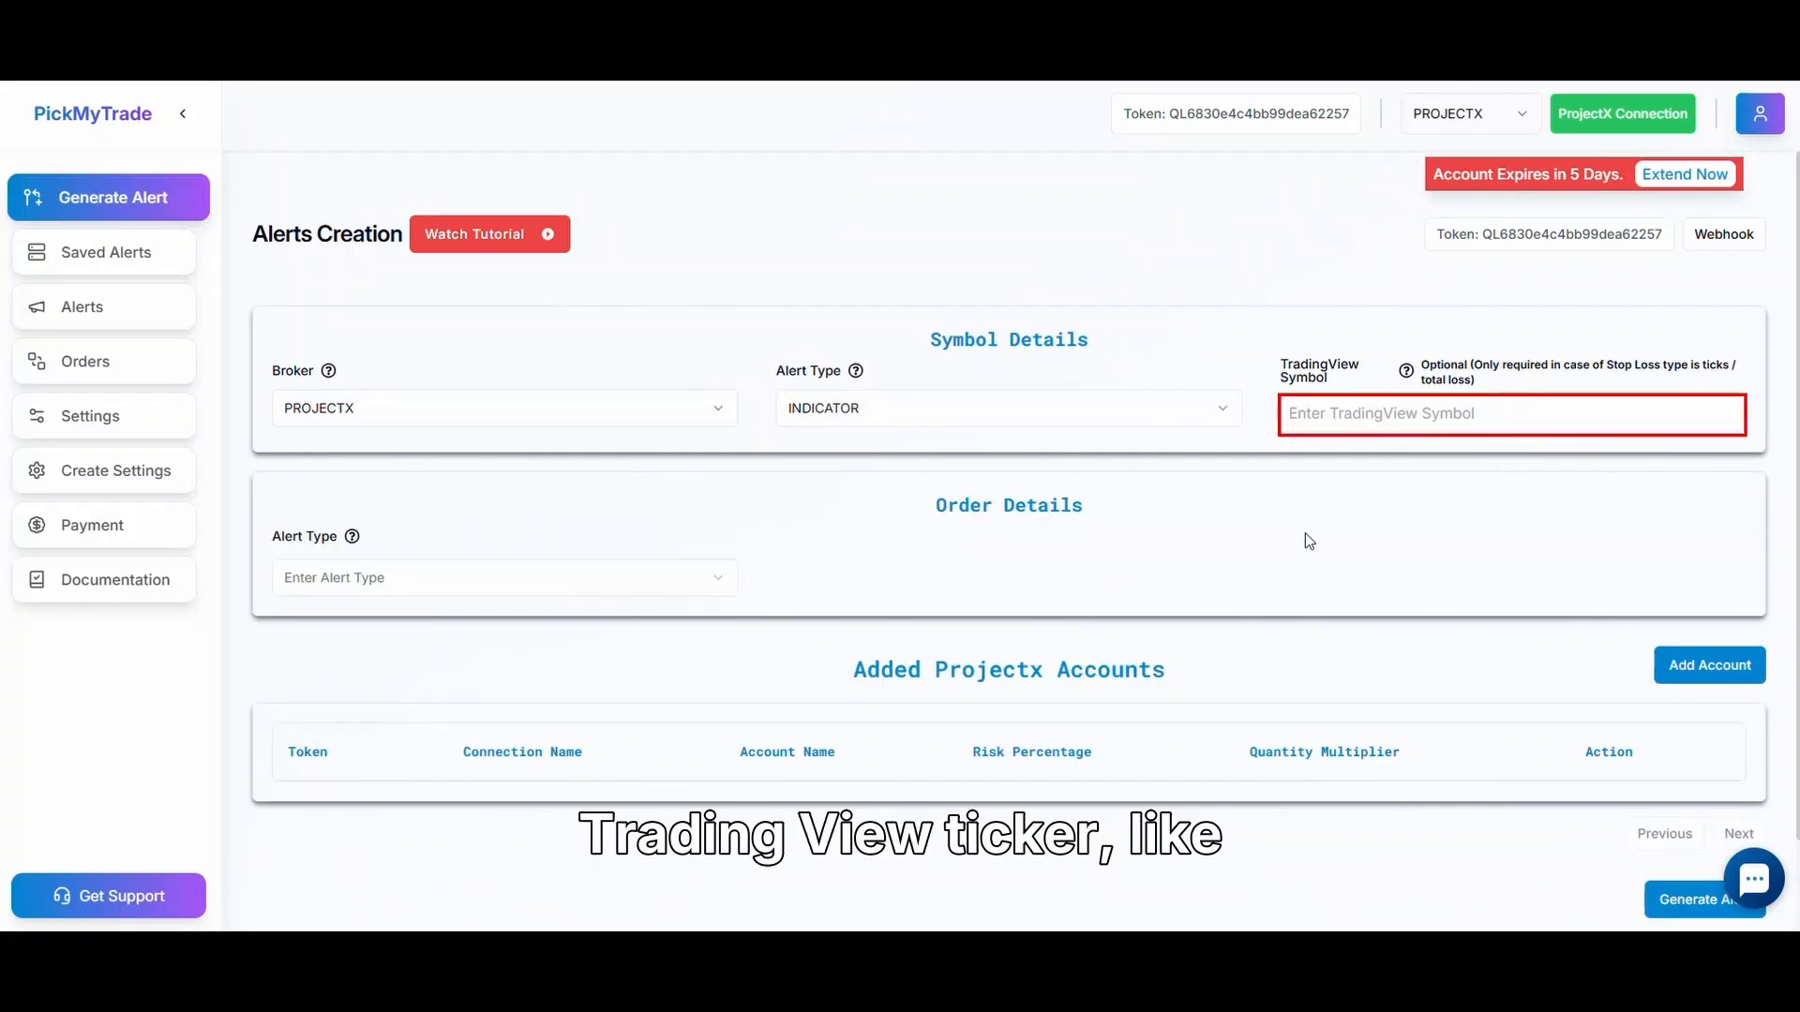
Enter MNQ1! as the alert's TradingView symbol.
click(1327, 418)
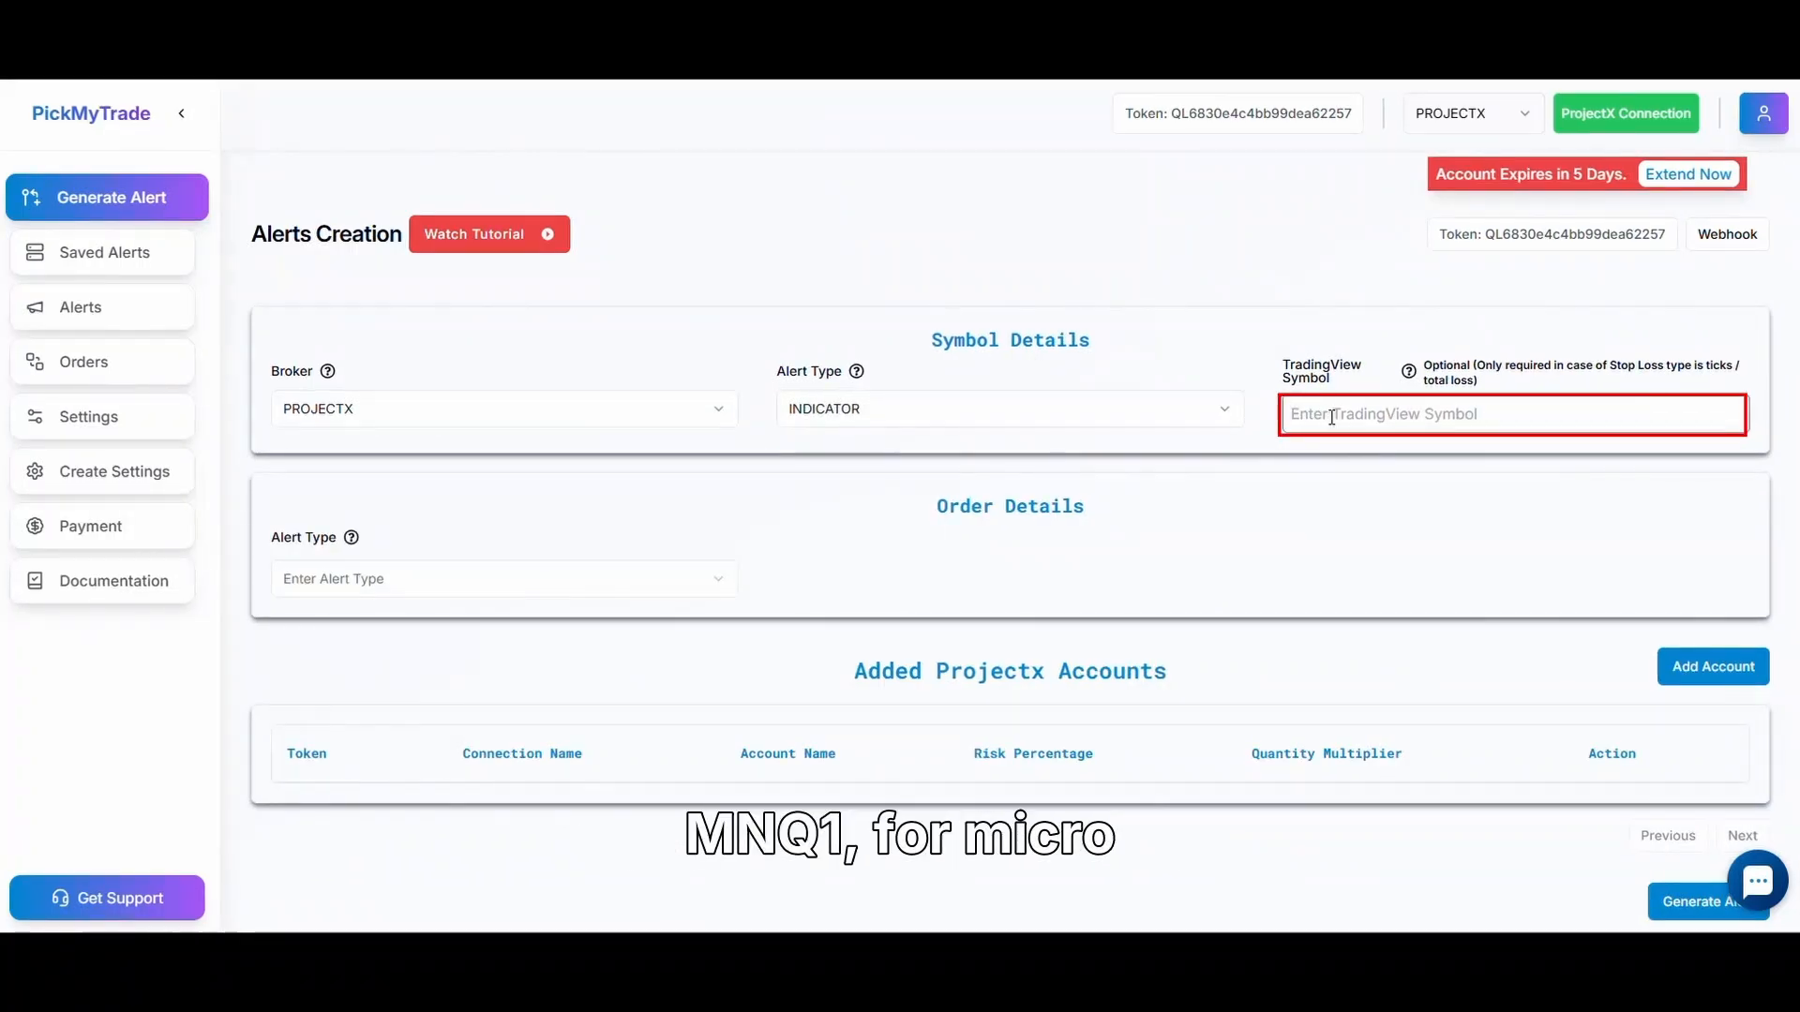
text(MN)
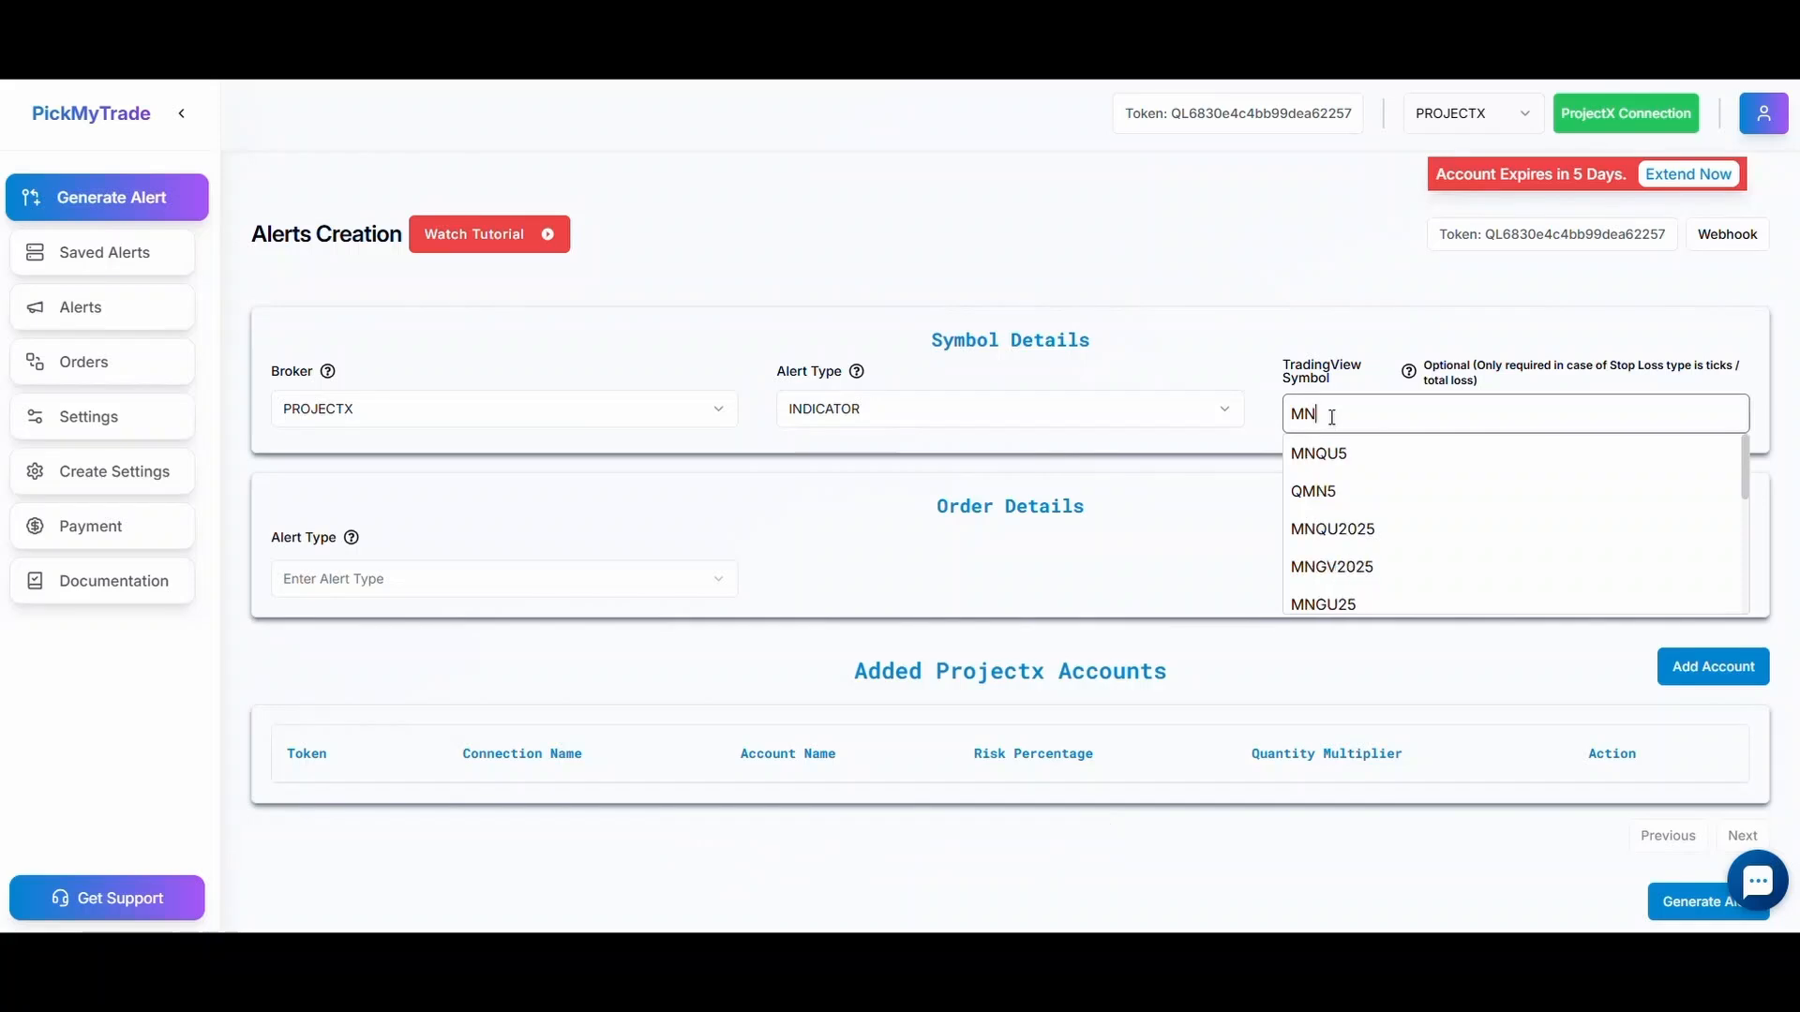
text(Q1)
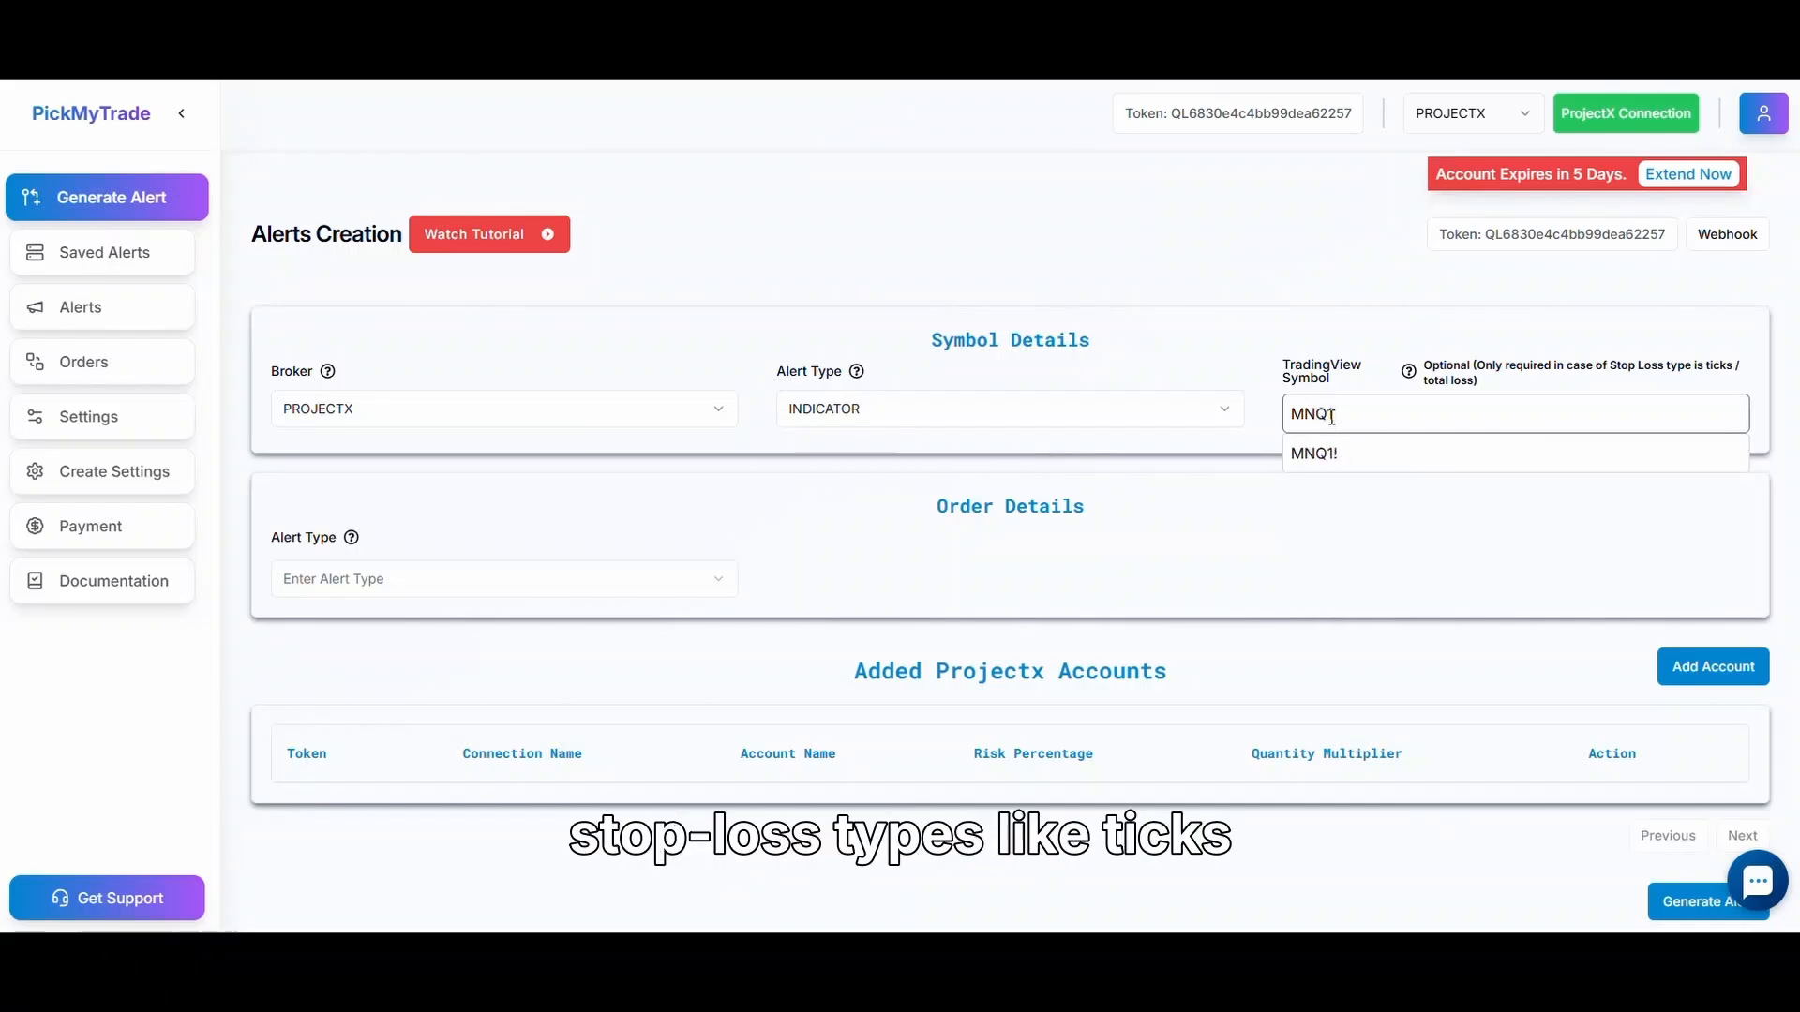
click(1340, 454)
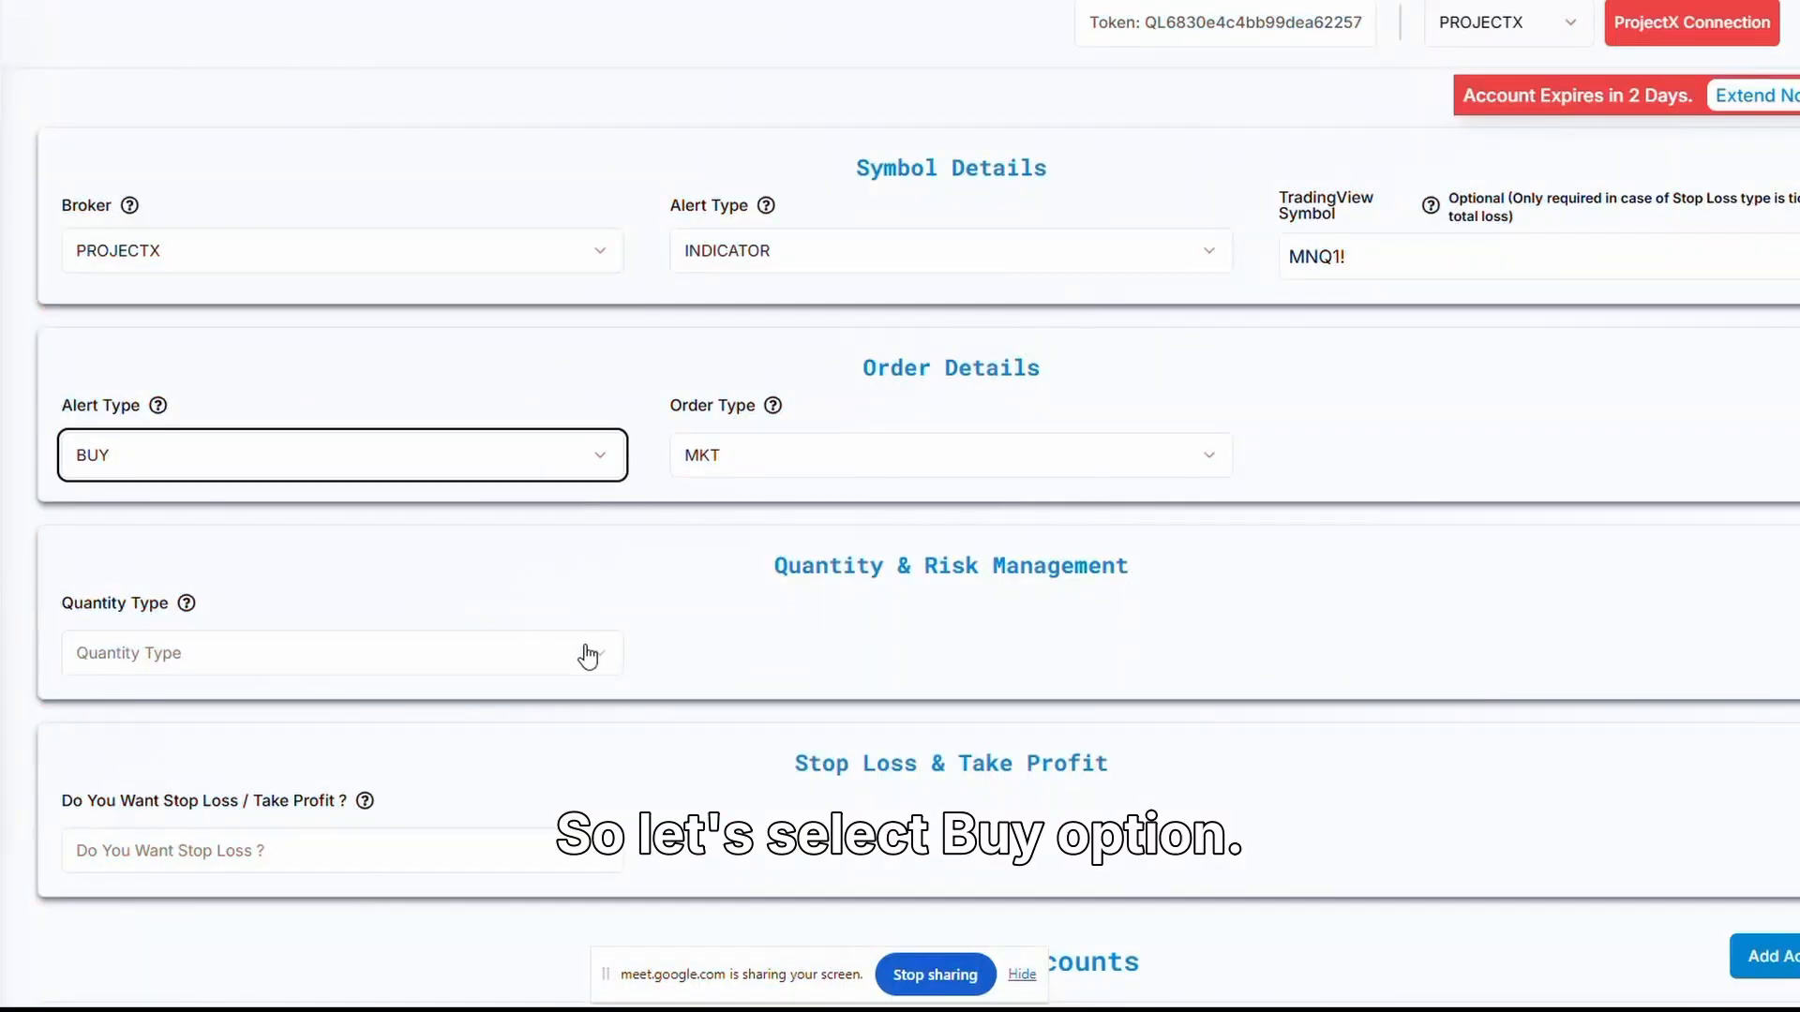
Set the quantity type to QUANTITY for the buy alert.
click(584, 654)
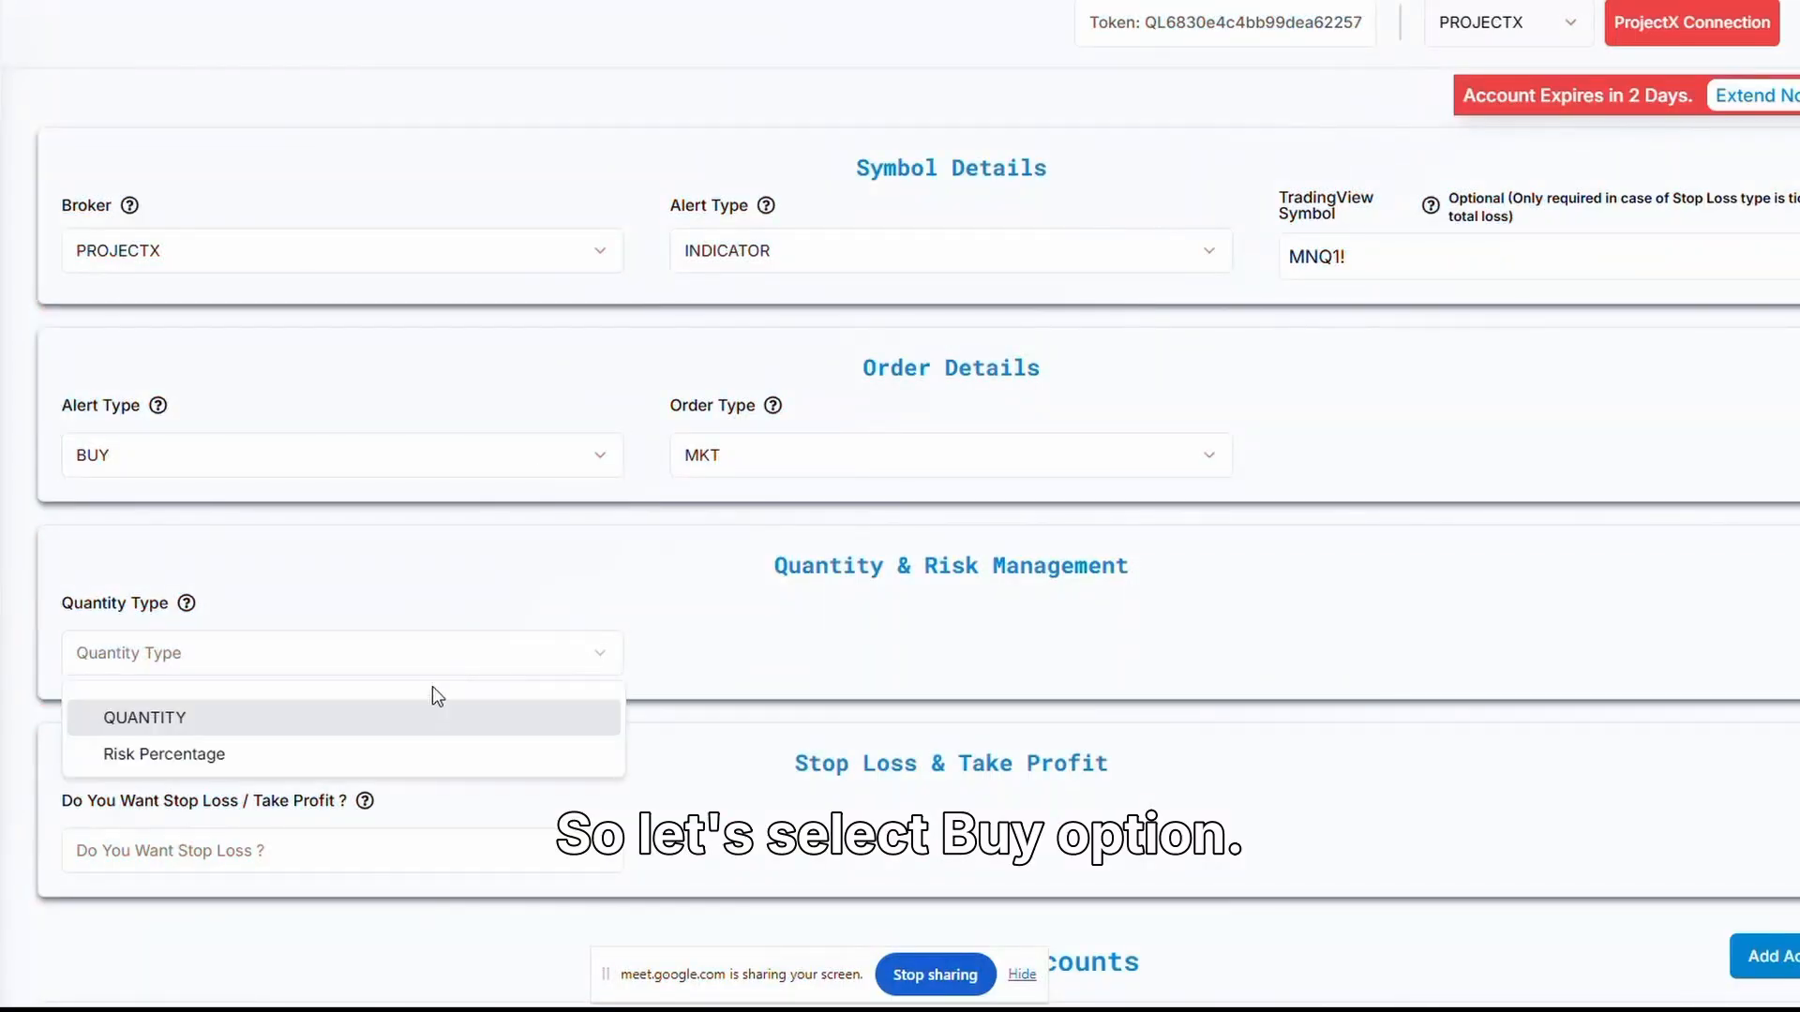
click(402, 728)
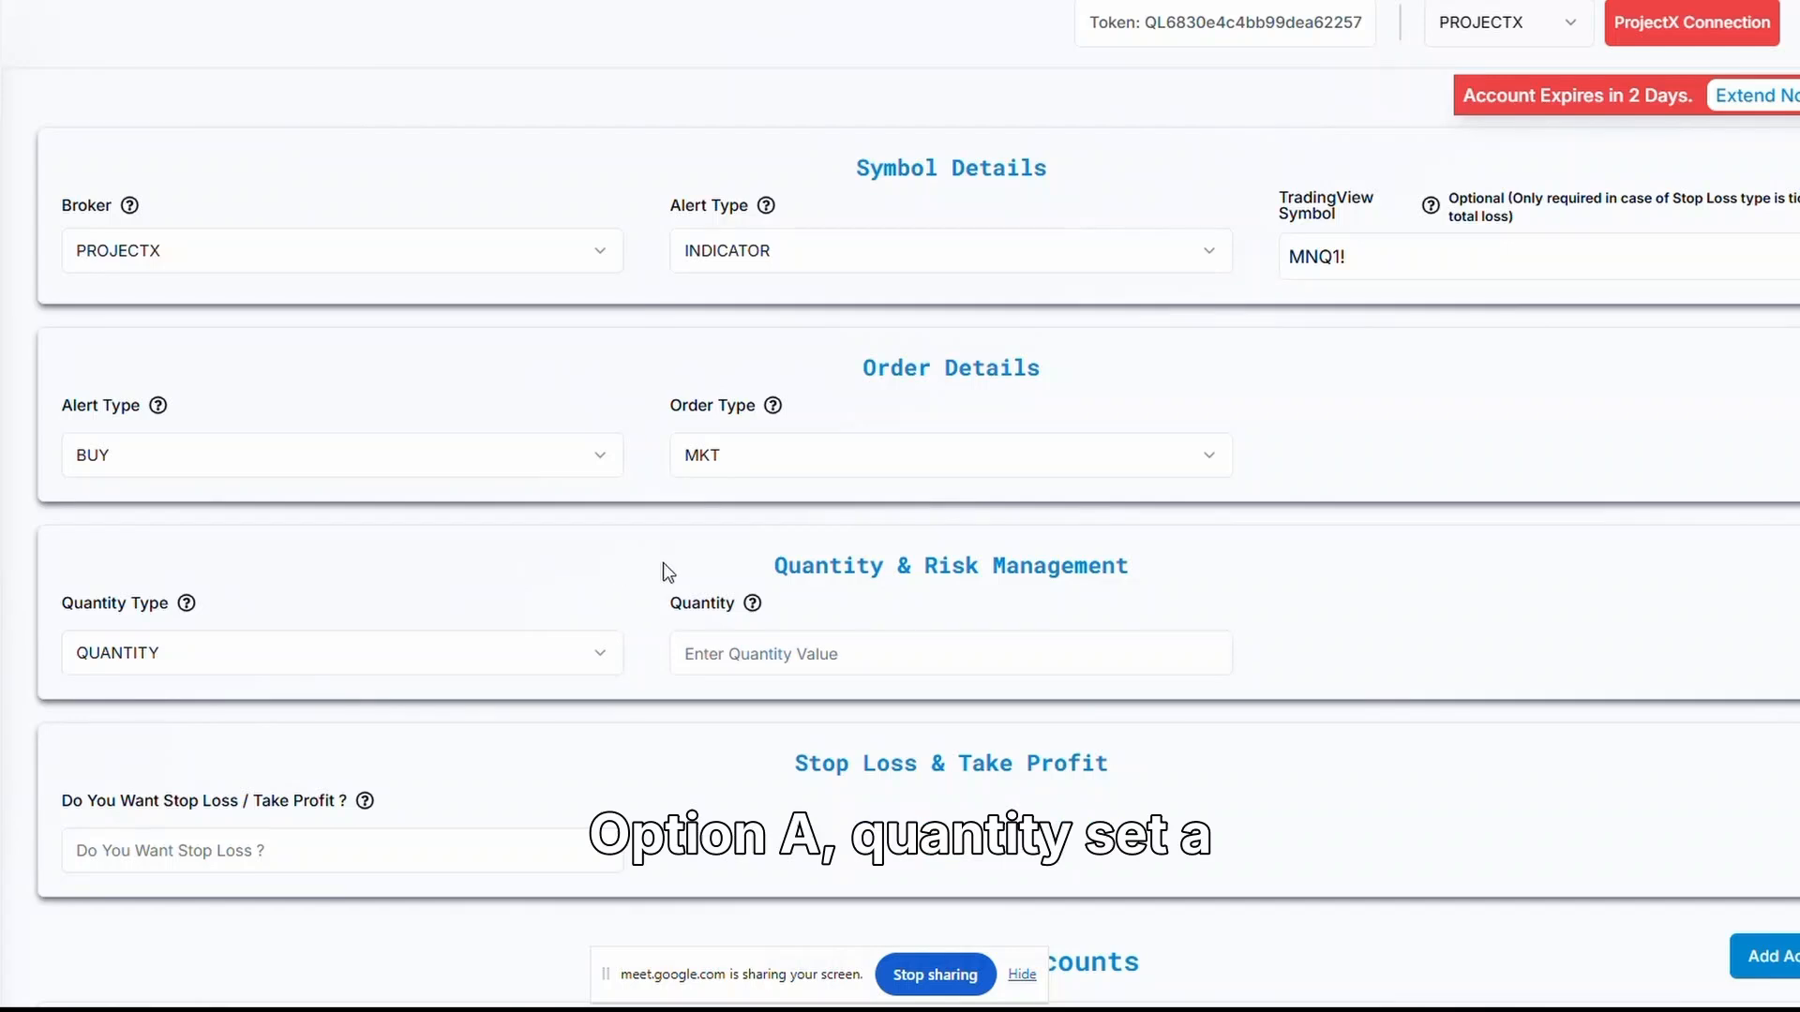
scroll(663, 525, down, 1)
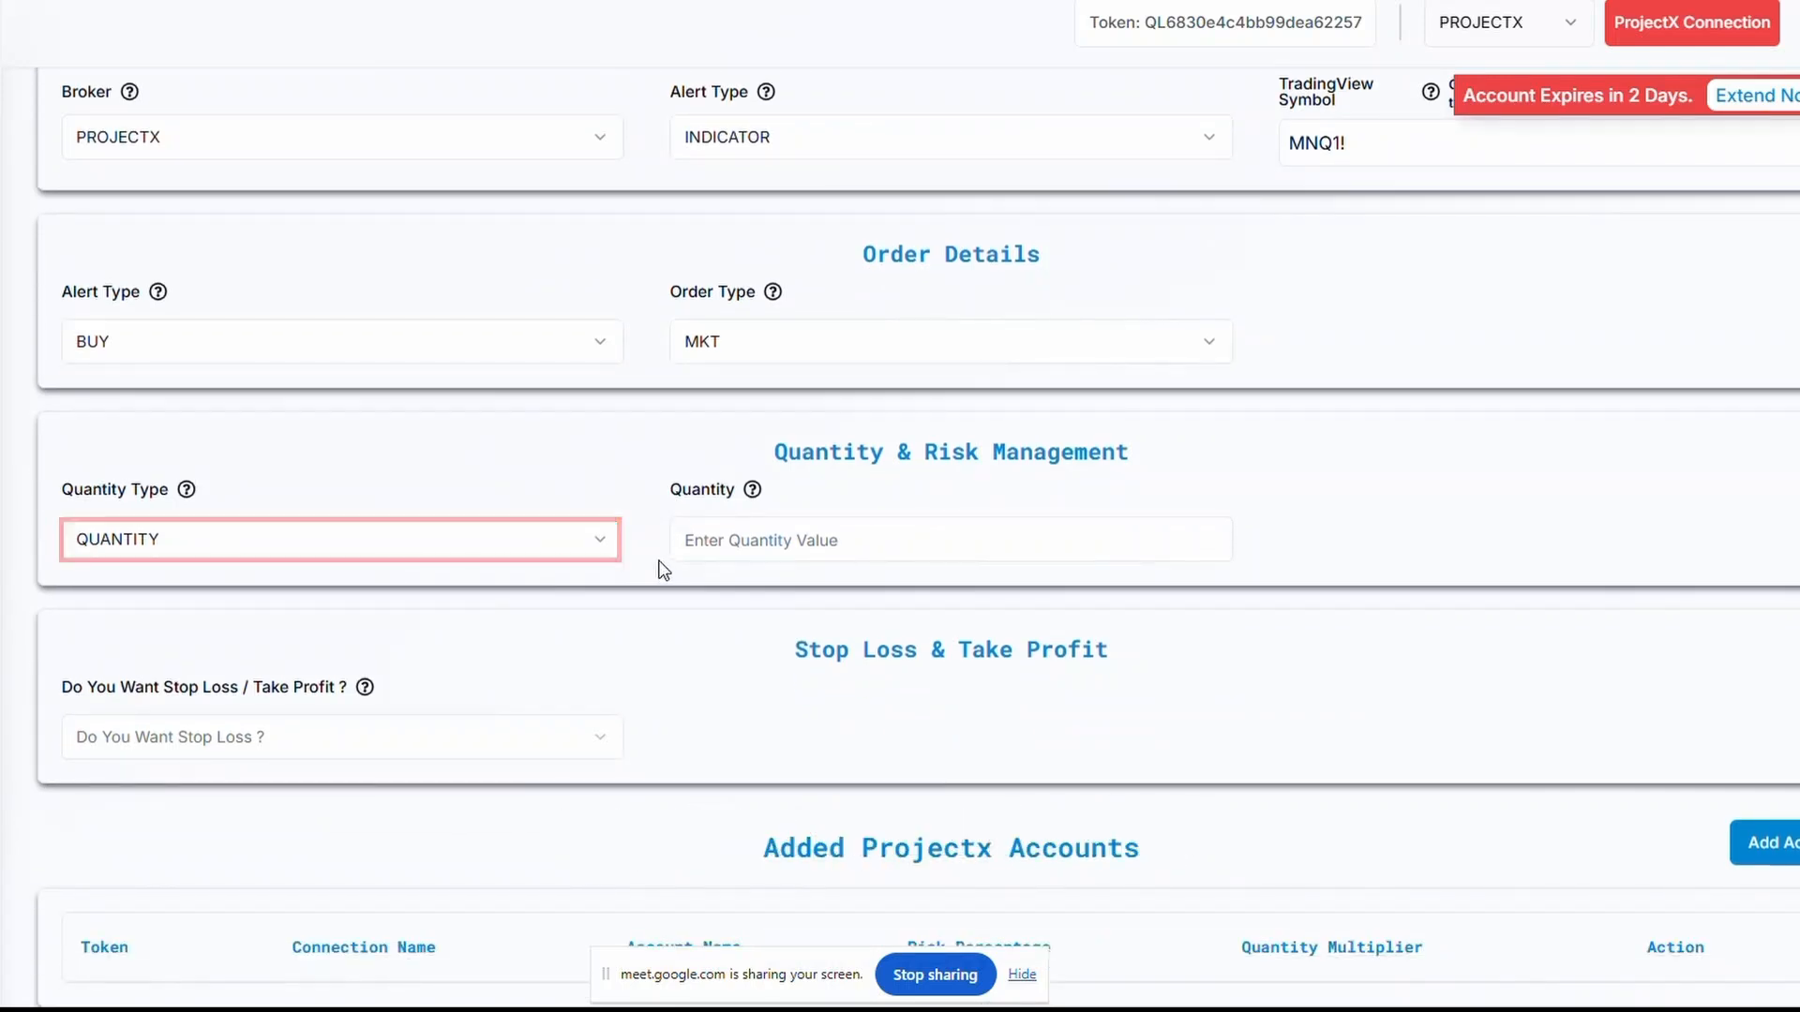
Set the quantity type to Risk Percentage with a value of 2, and open the stop loss / take profit type choices.
click(589, 548)
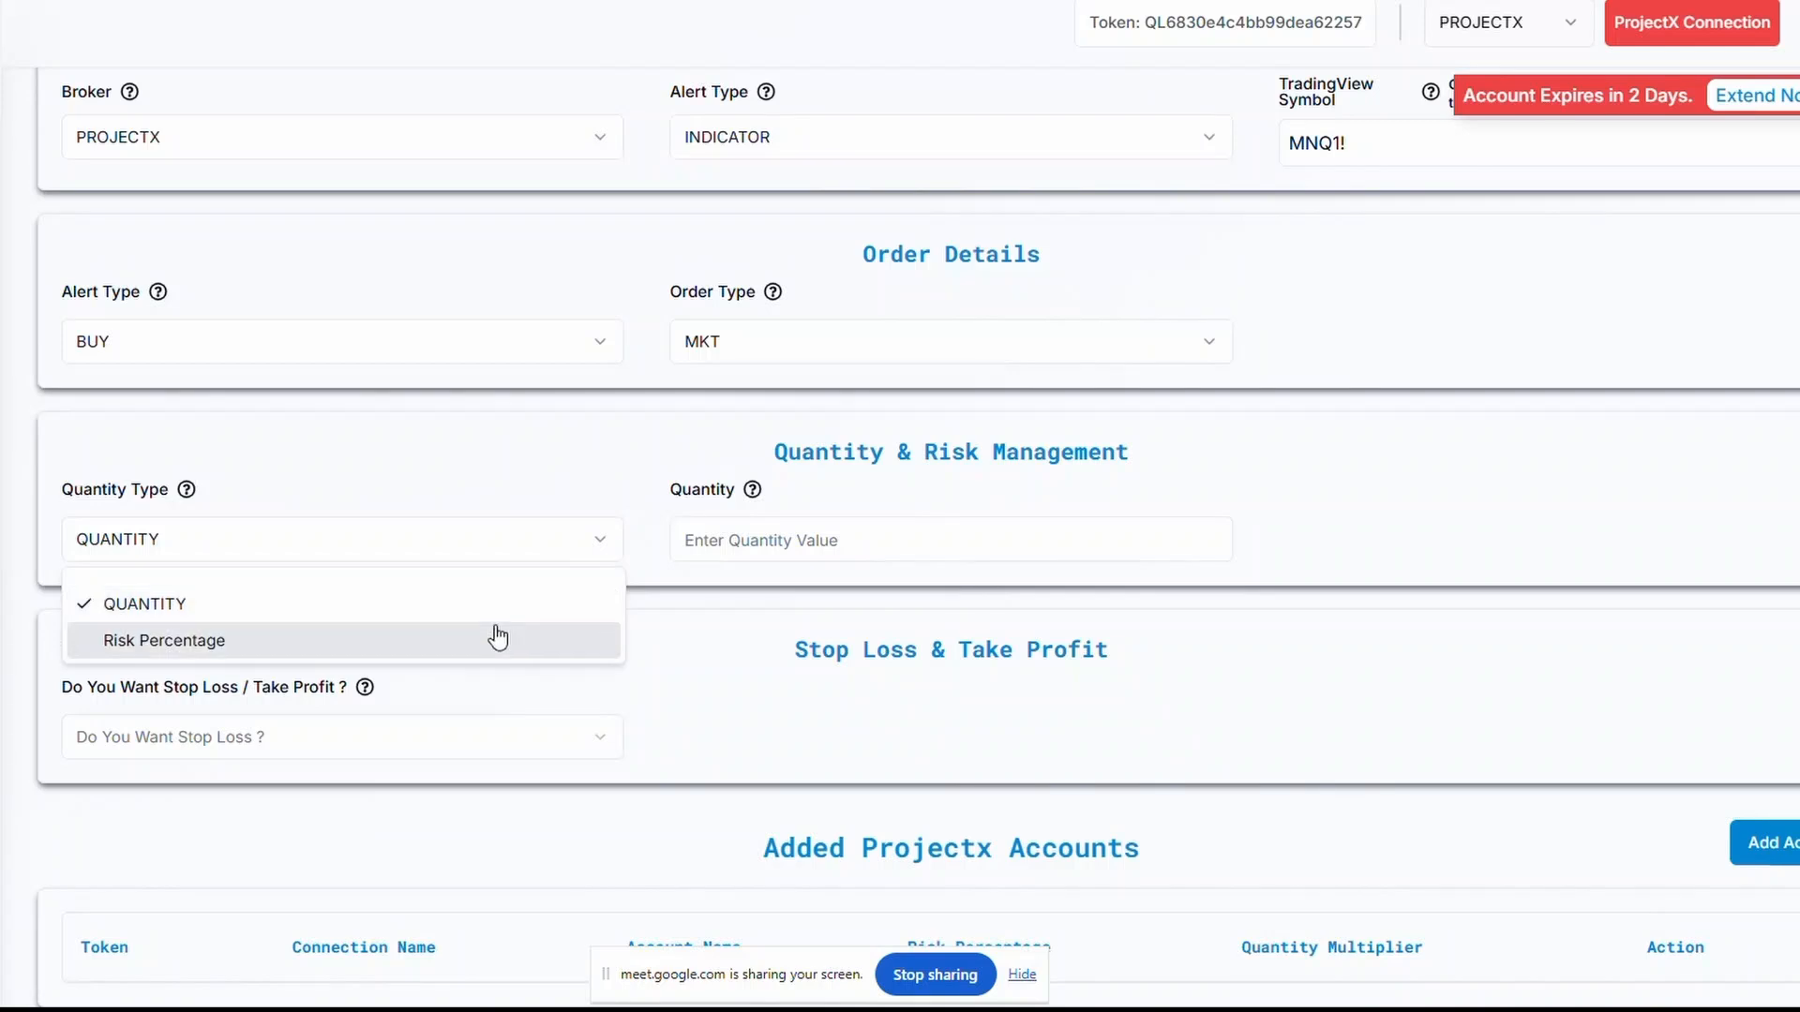
click(591, 626)
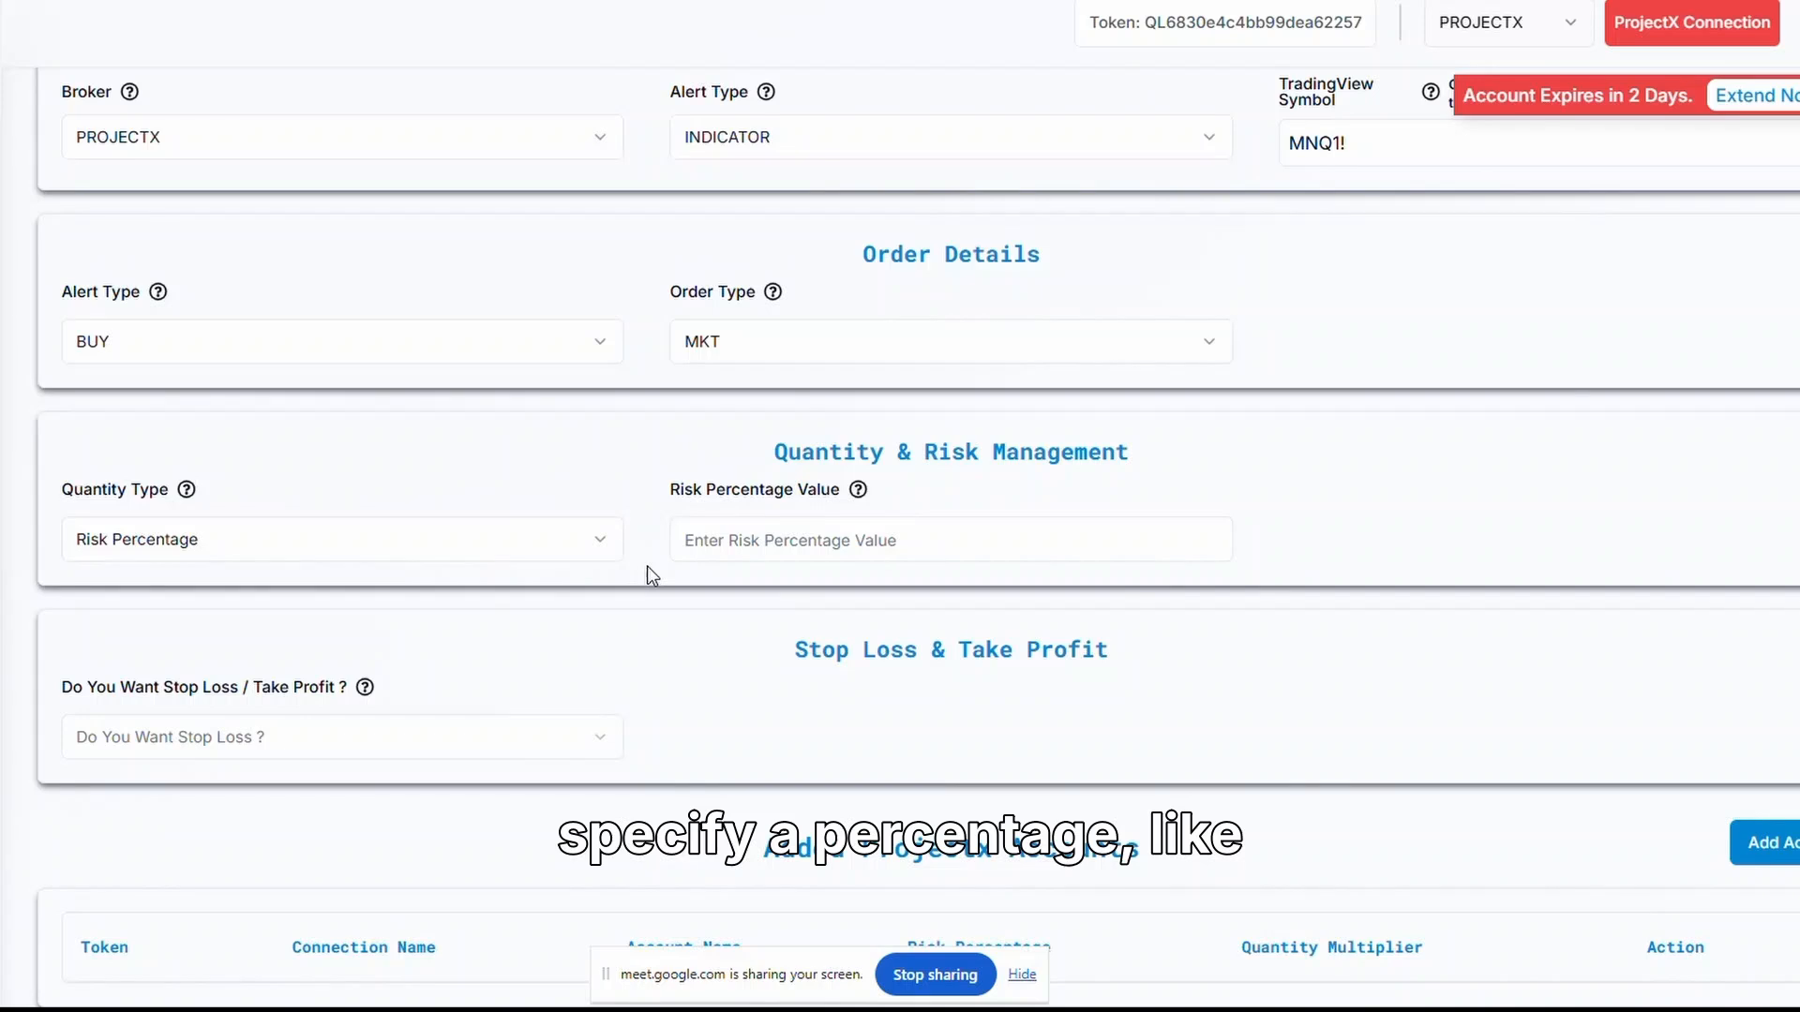
click(732, 551)
text(2)
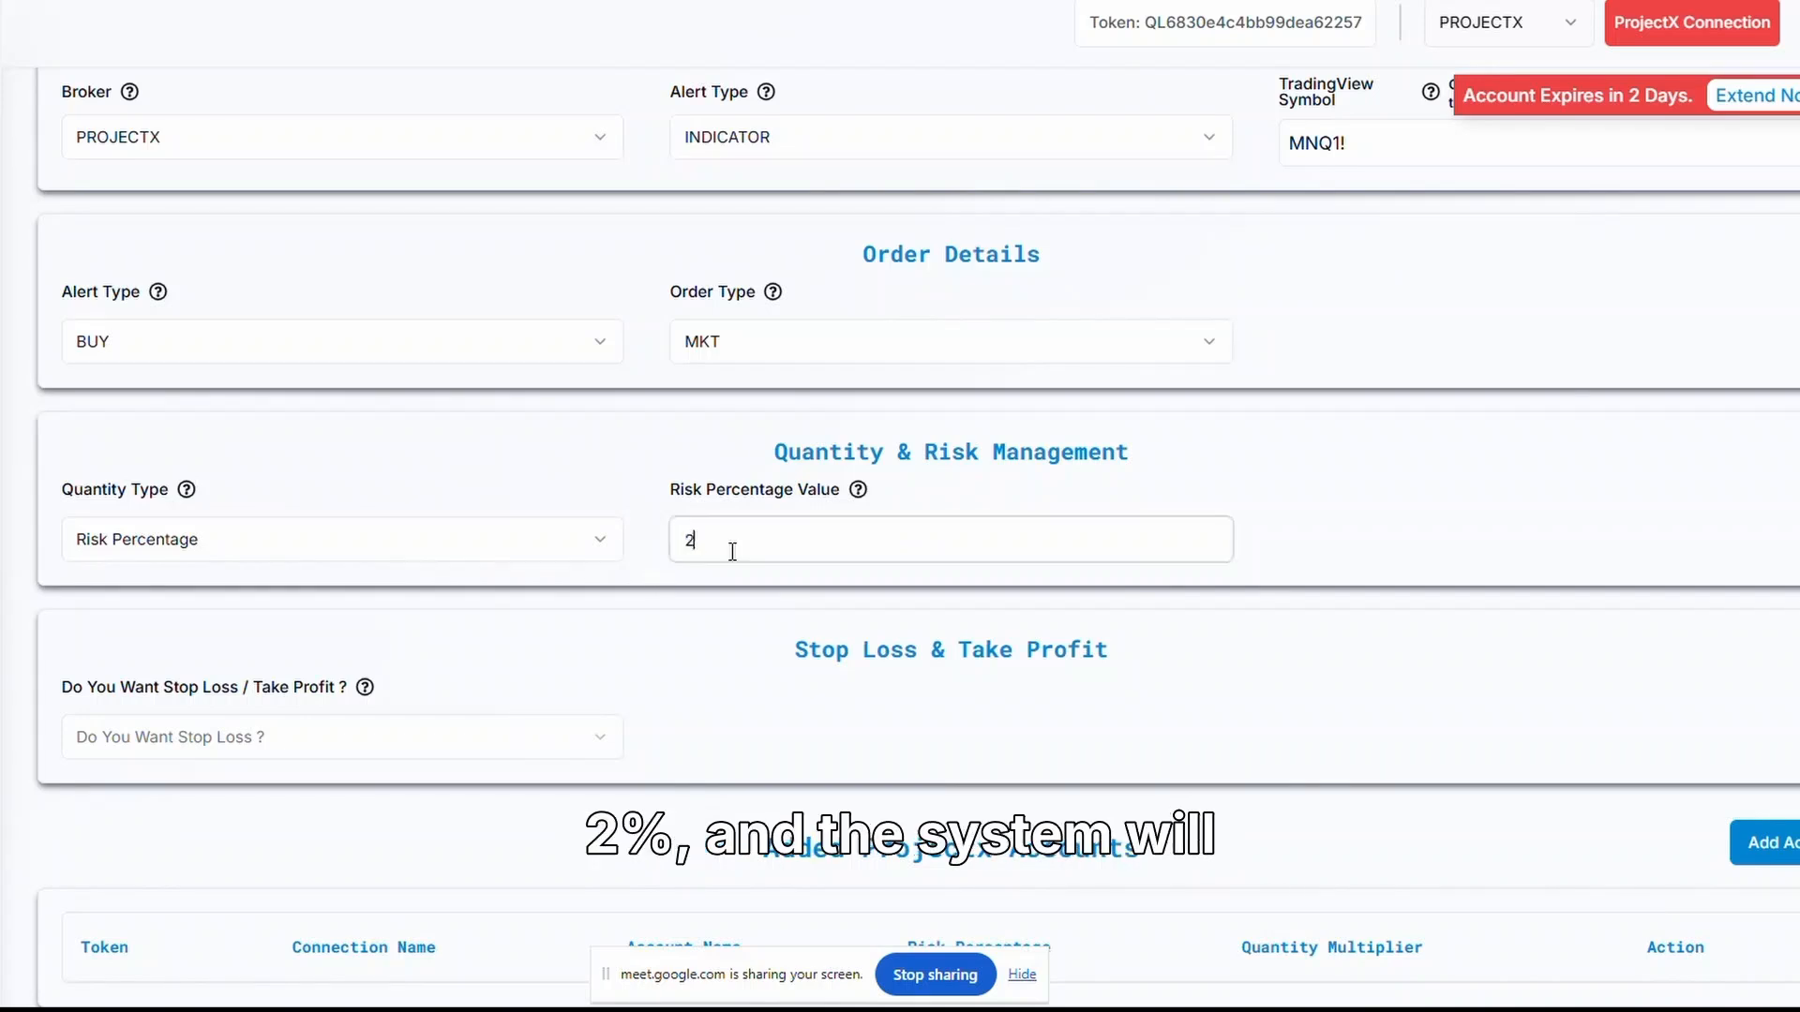
click(639, 607)
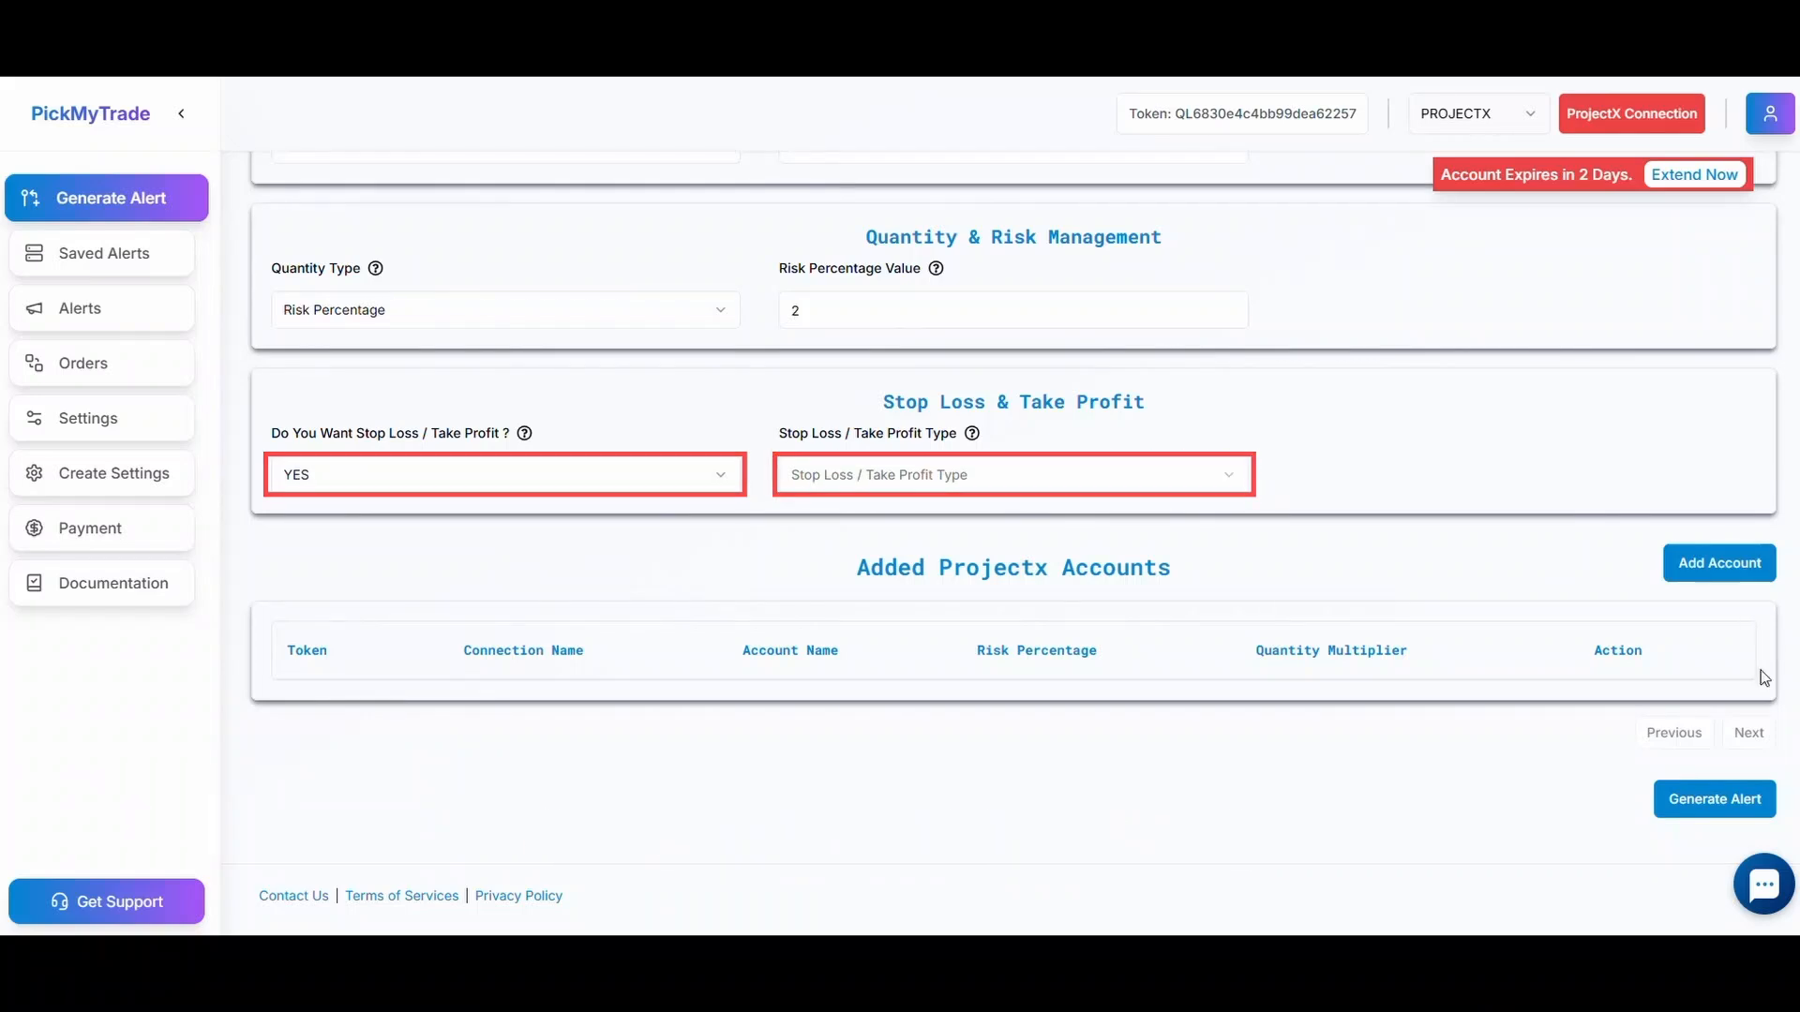
click(1208, 475)
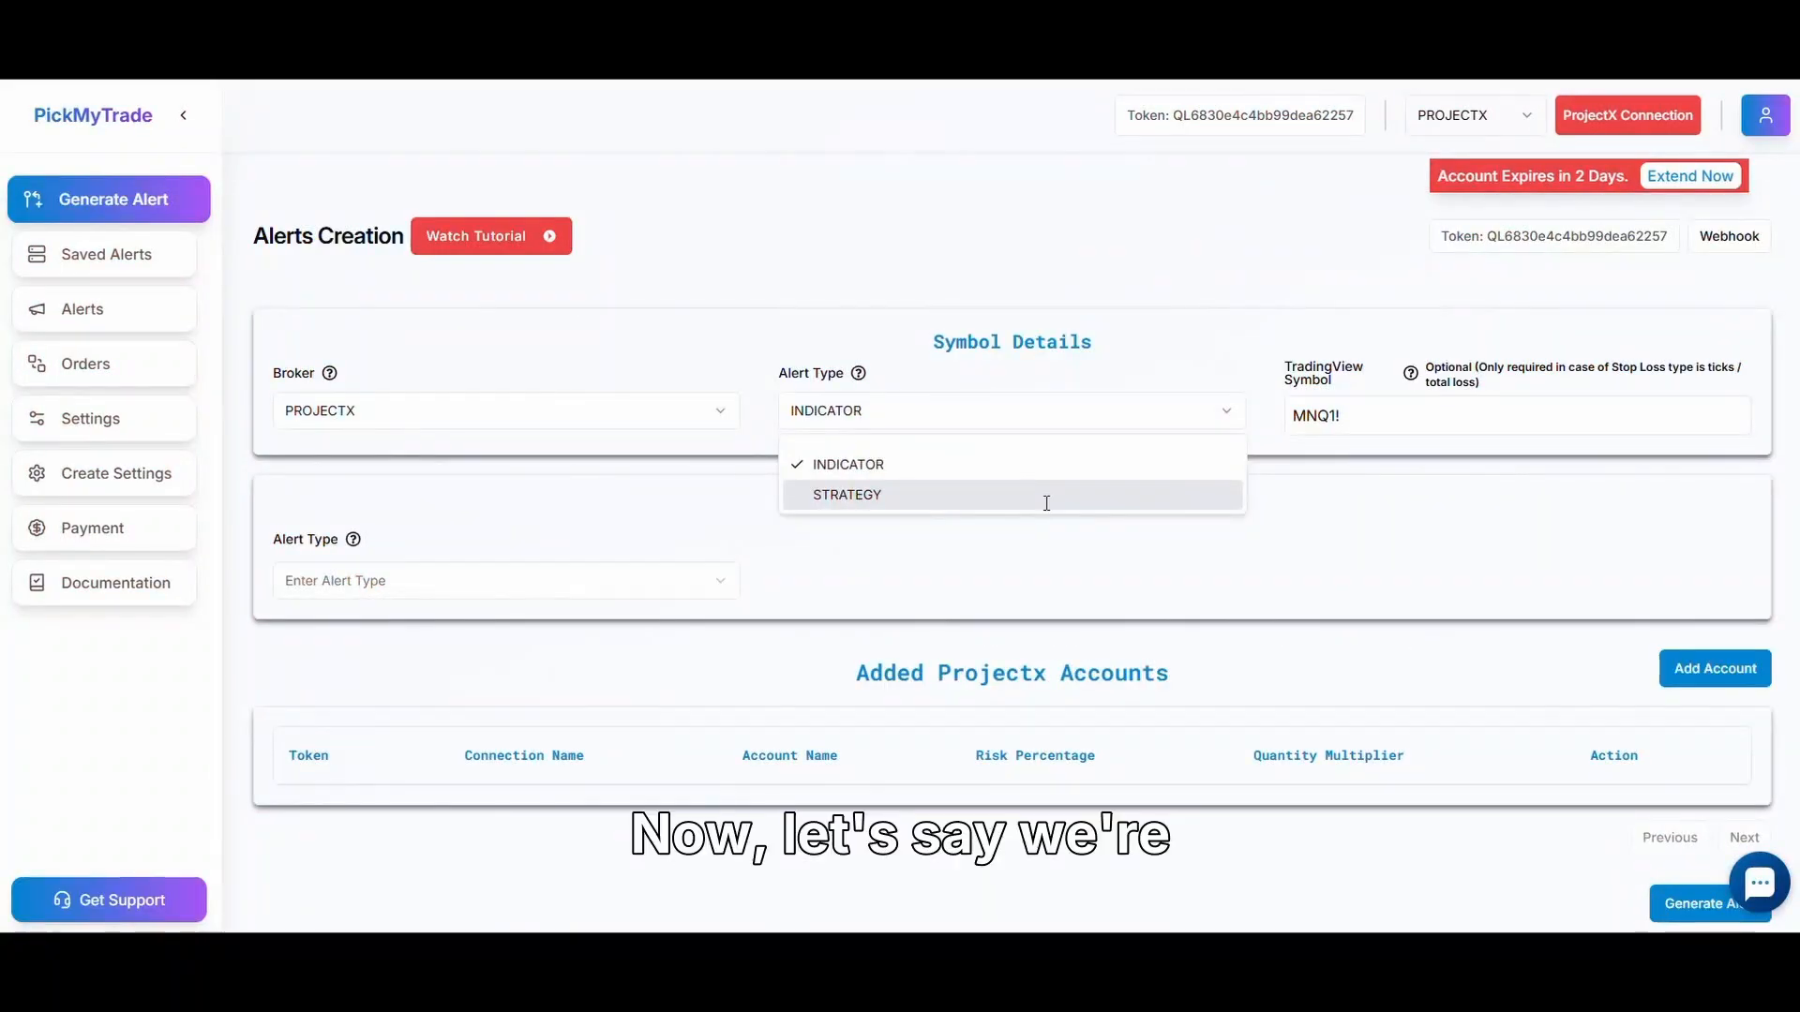
Change the alert type in the symbol details to STRATEGY for MNQ1!
click(1046, 503)
scroll(1190, 498, down, 1)
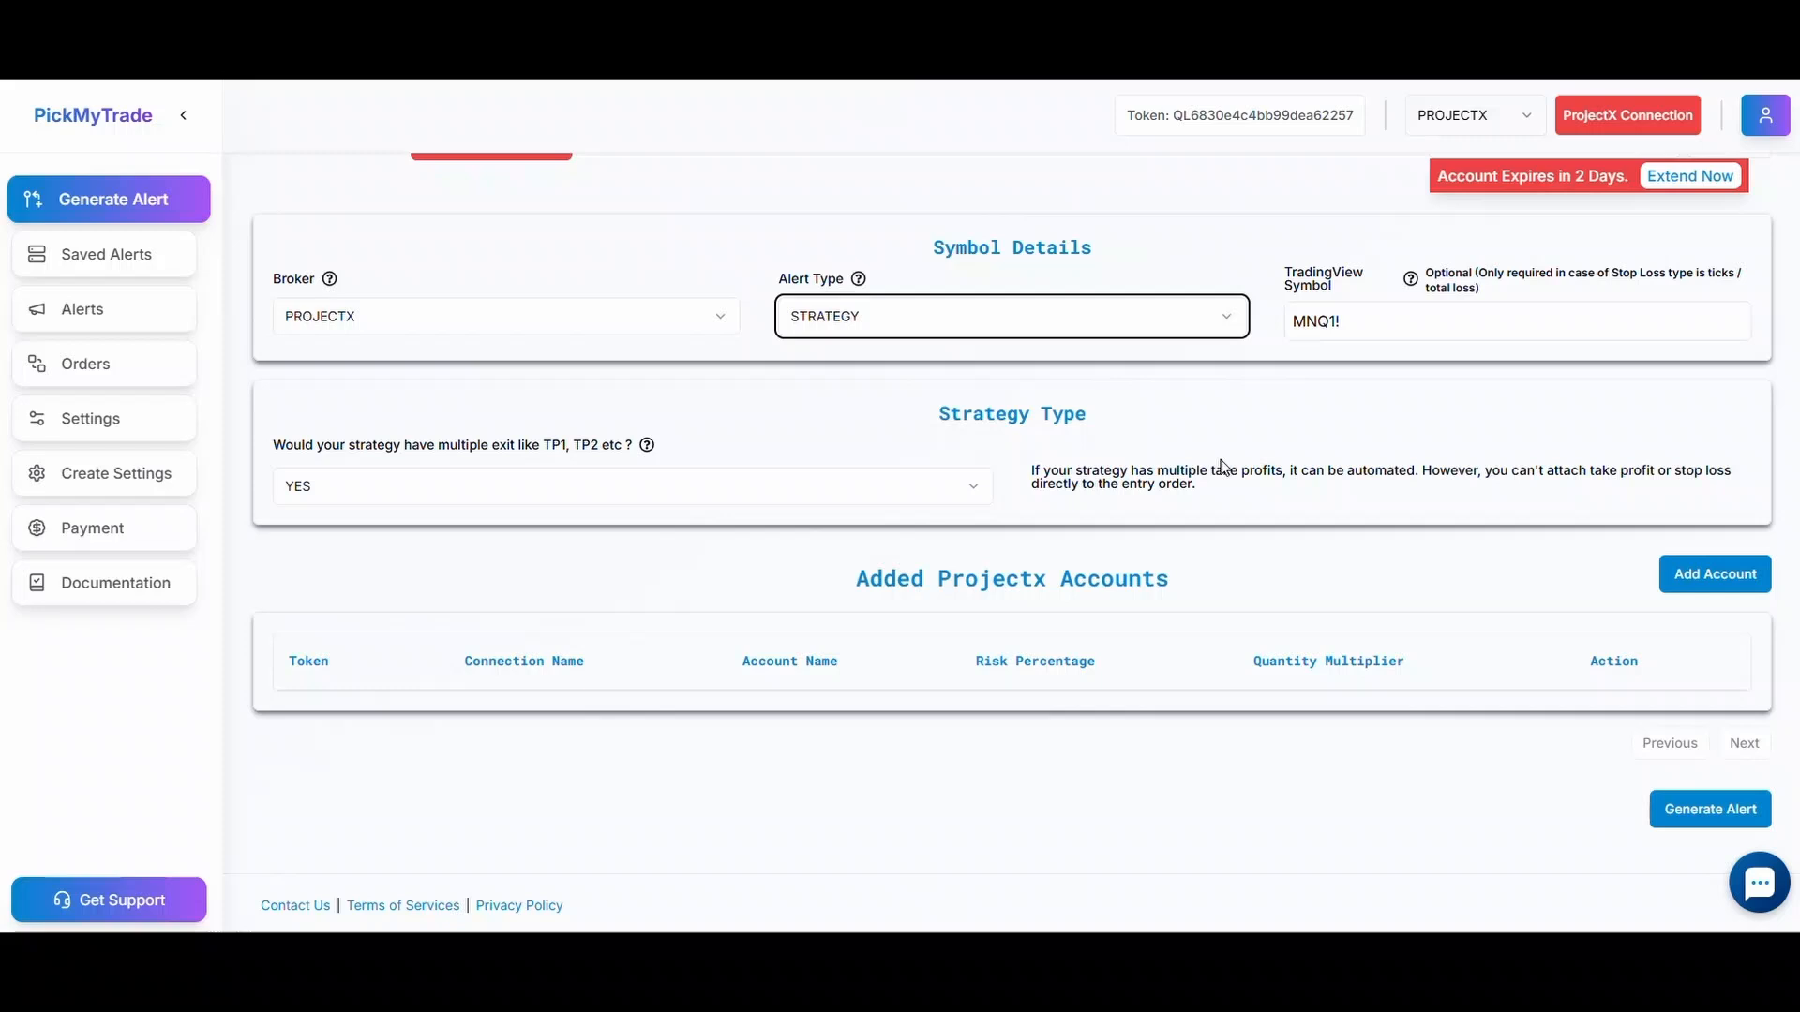
click(1354, 320)
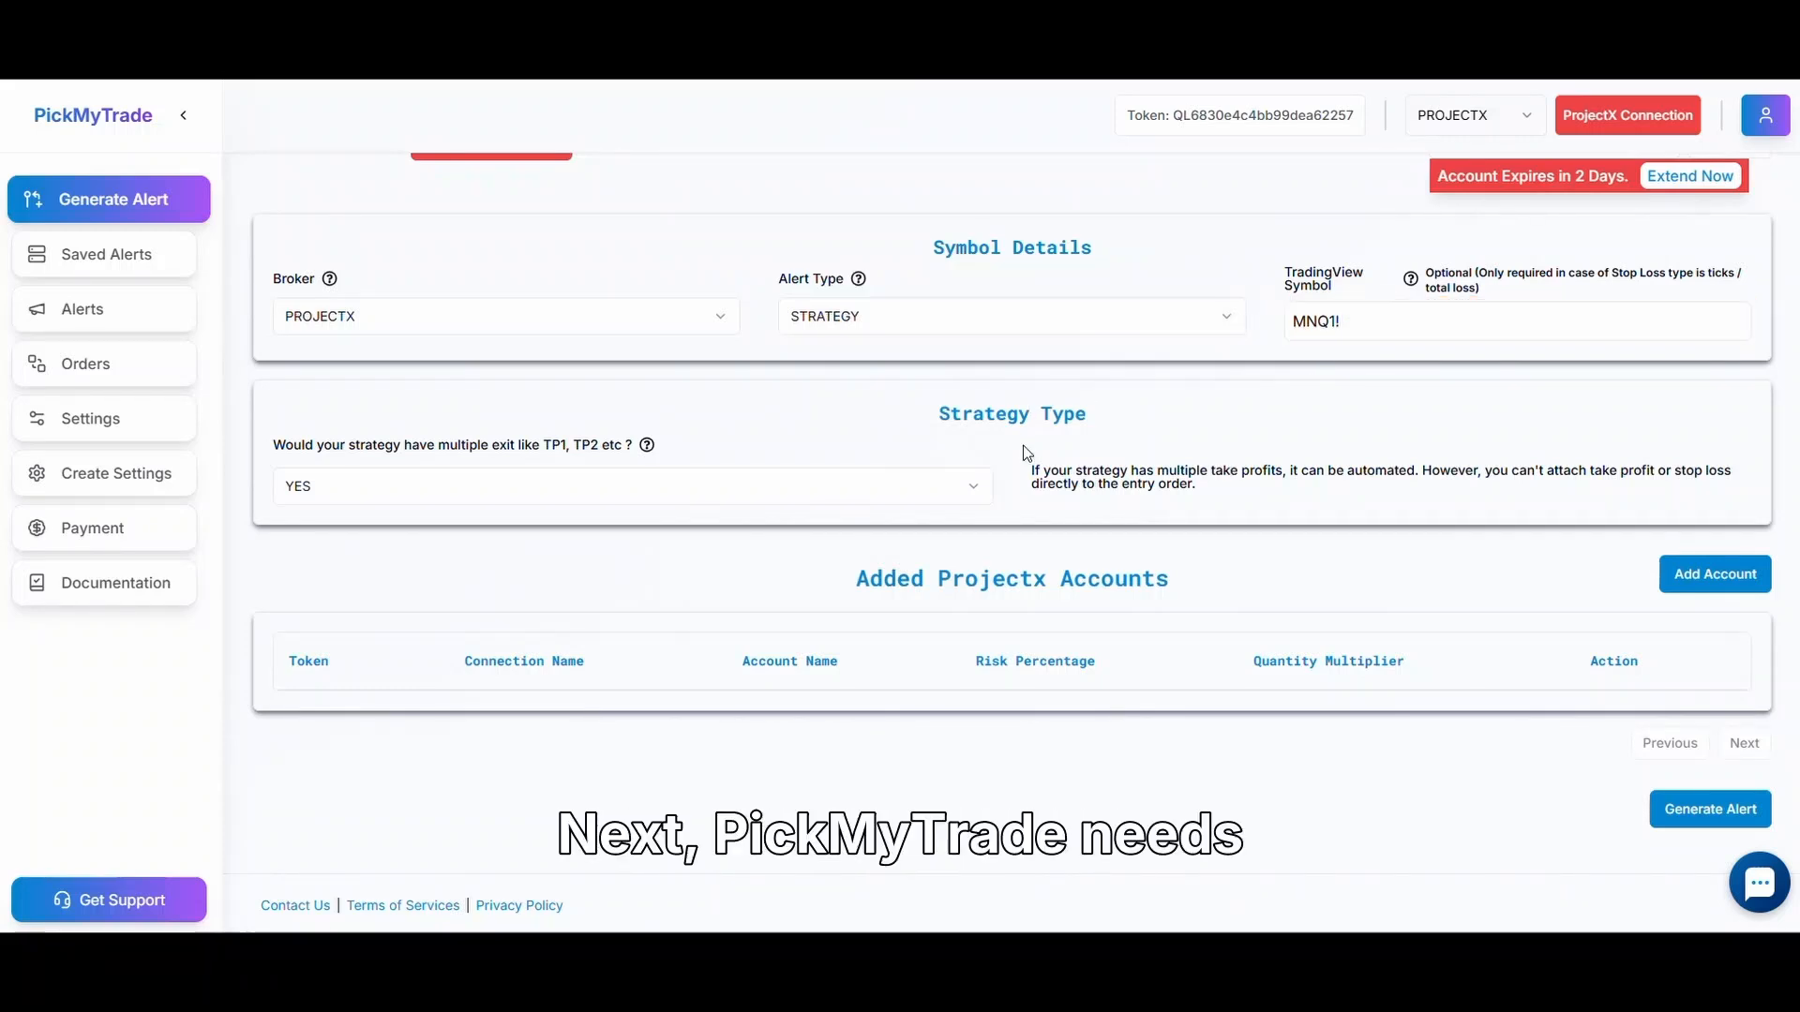
Set the question about multiple strategy exits like TP1 and TP2 to NO.
click(968, 487)
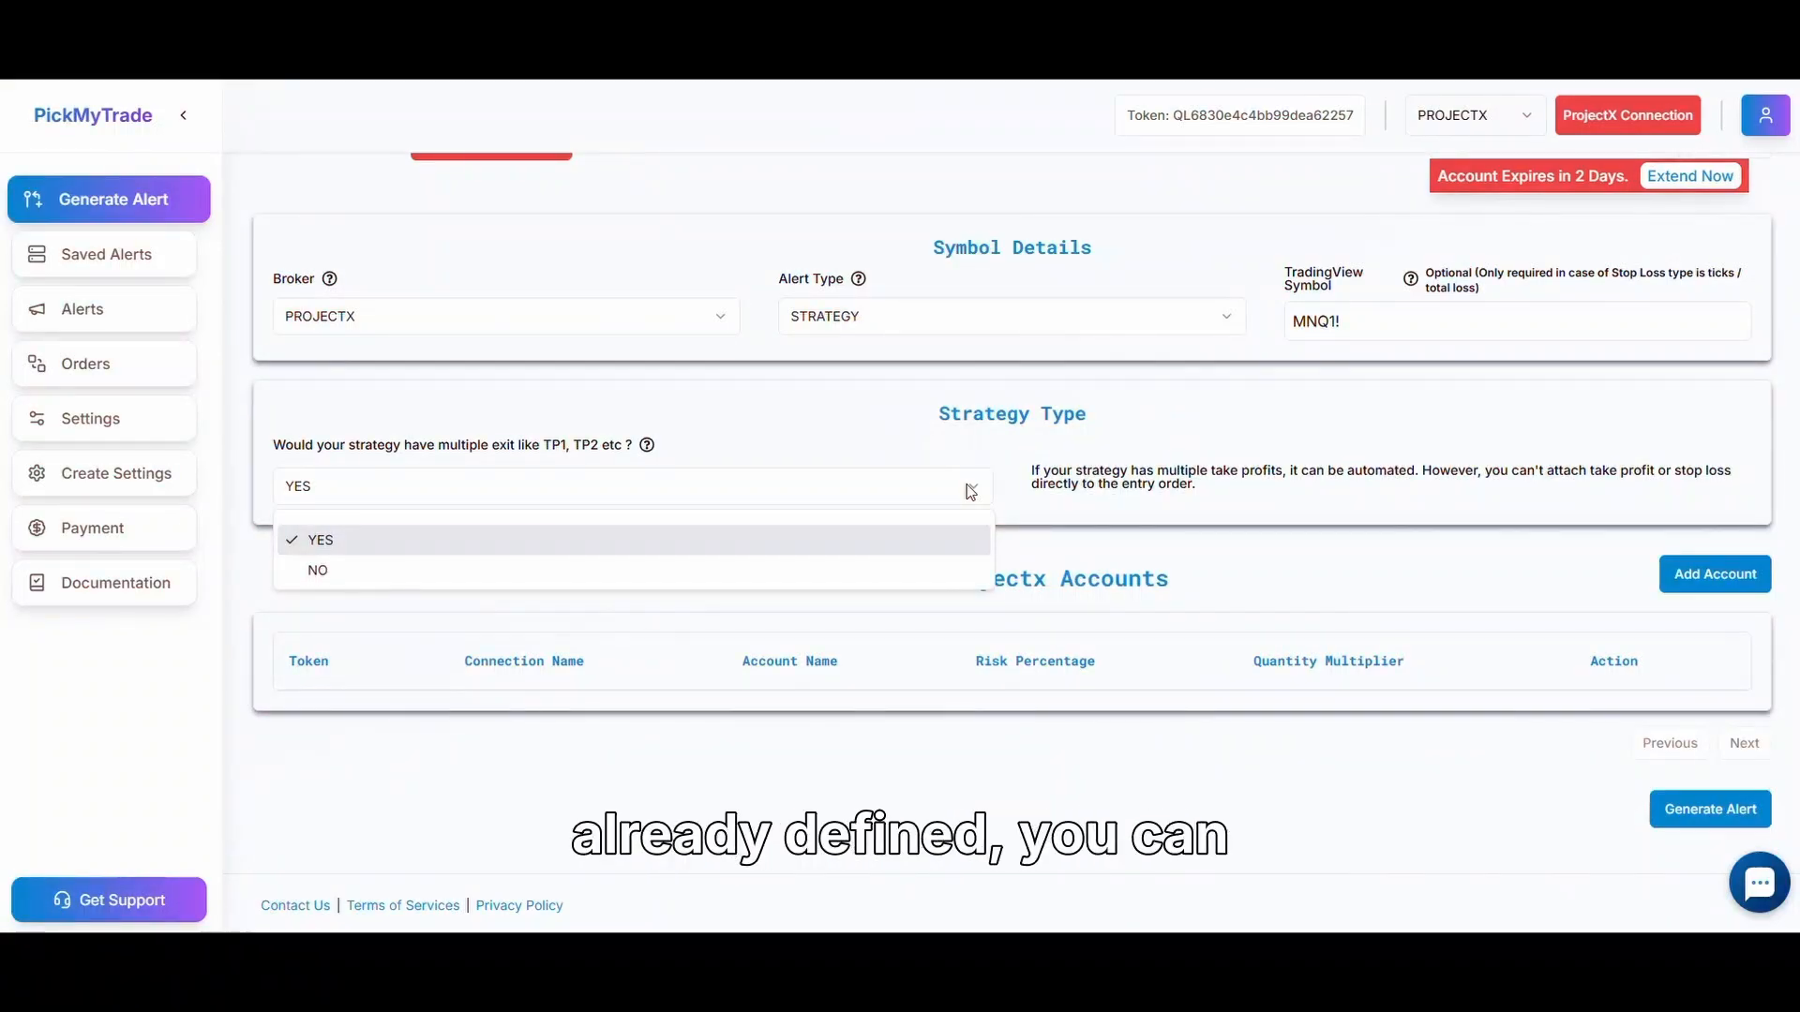
click(1010, 482)
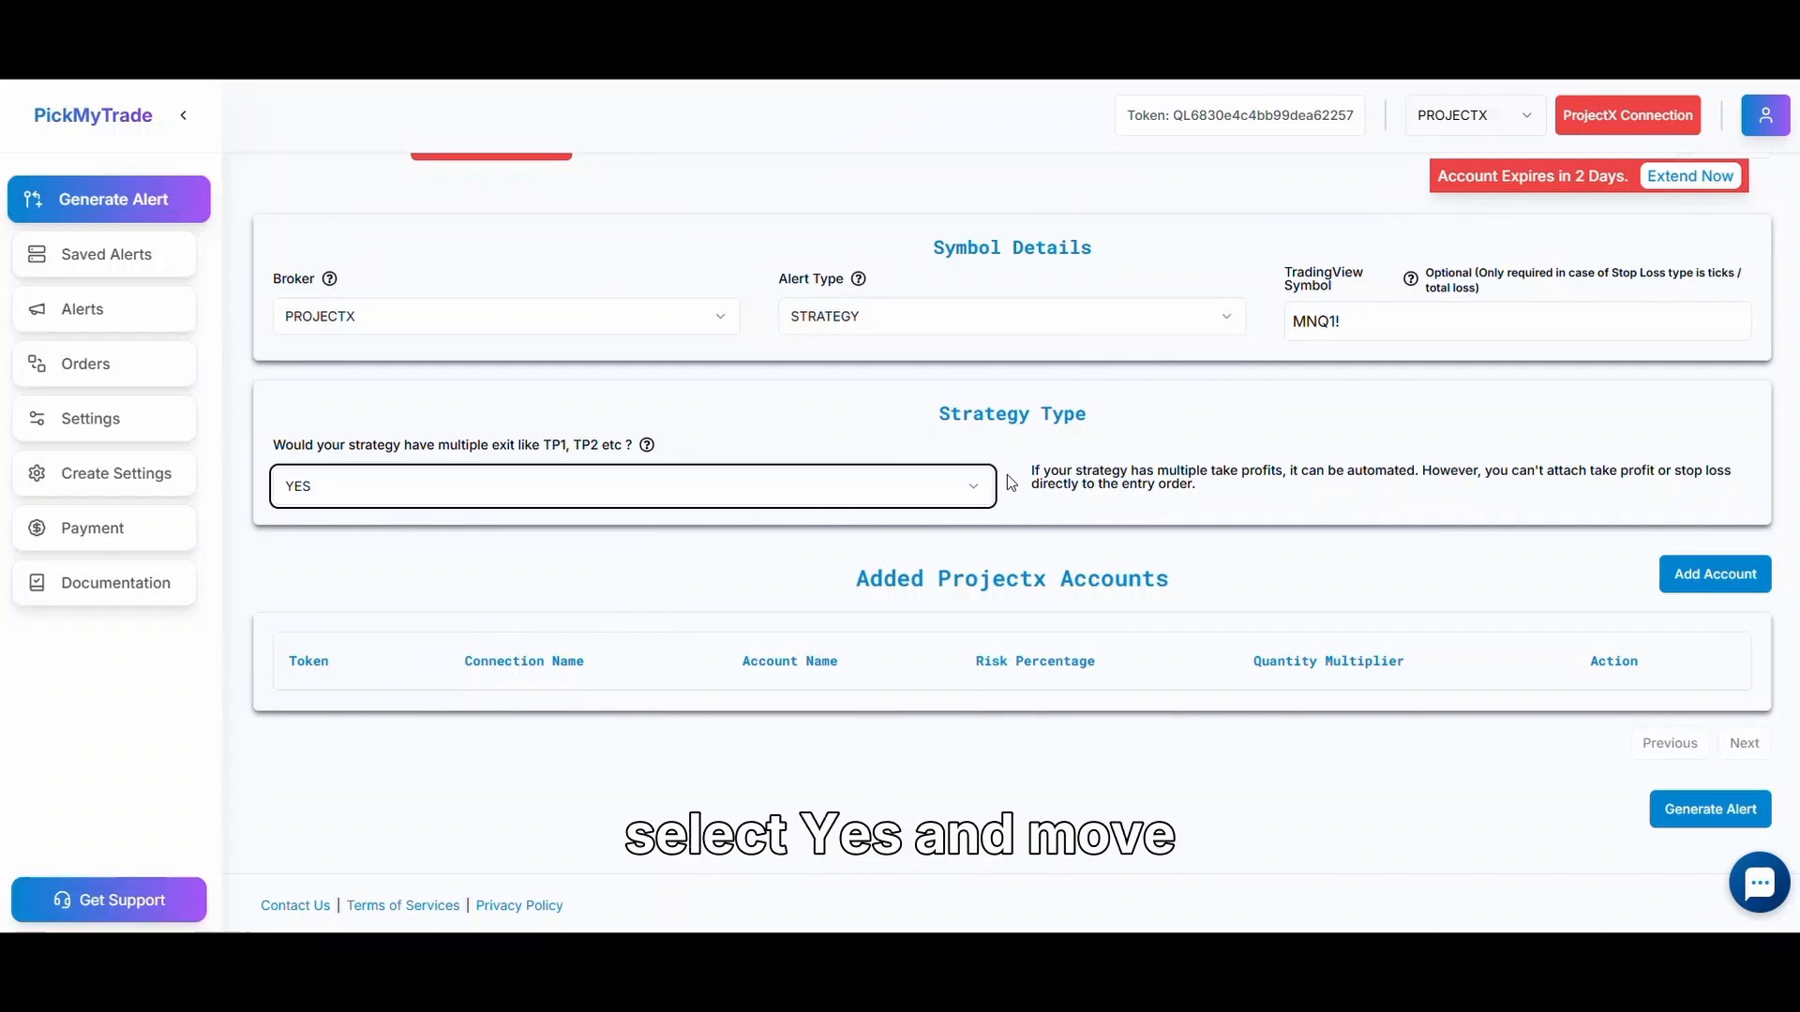
click(965, 486)
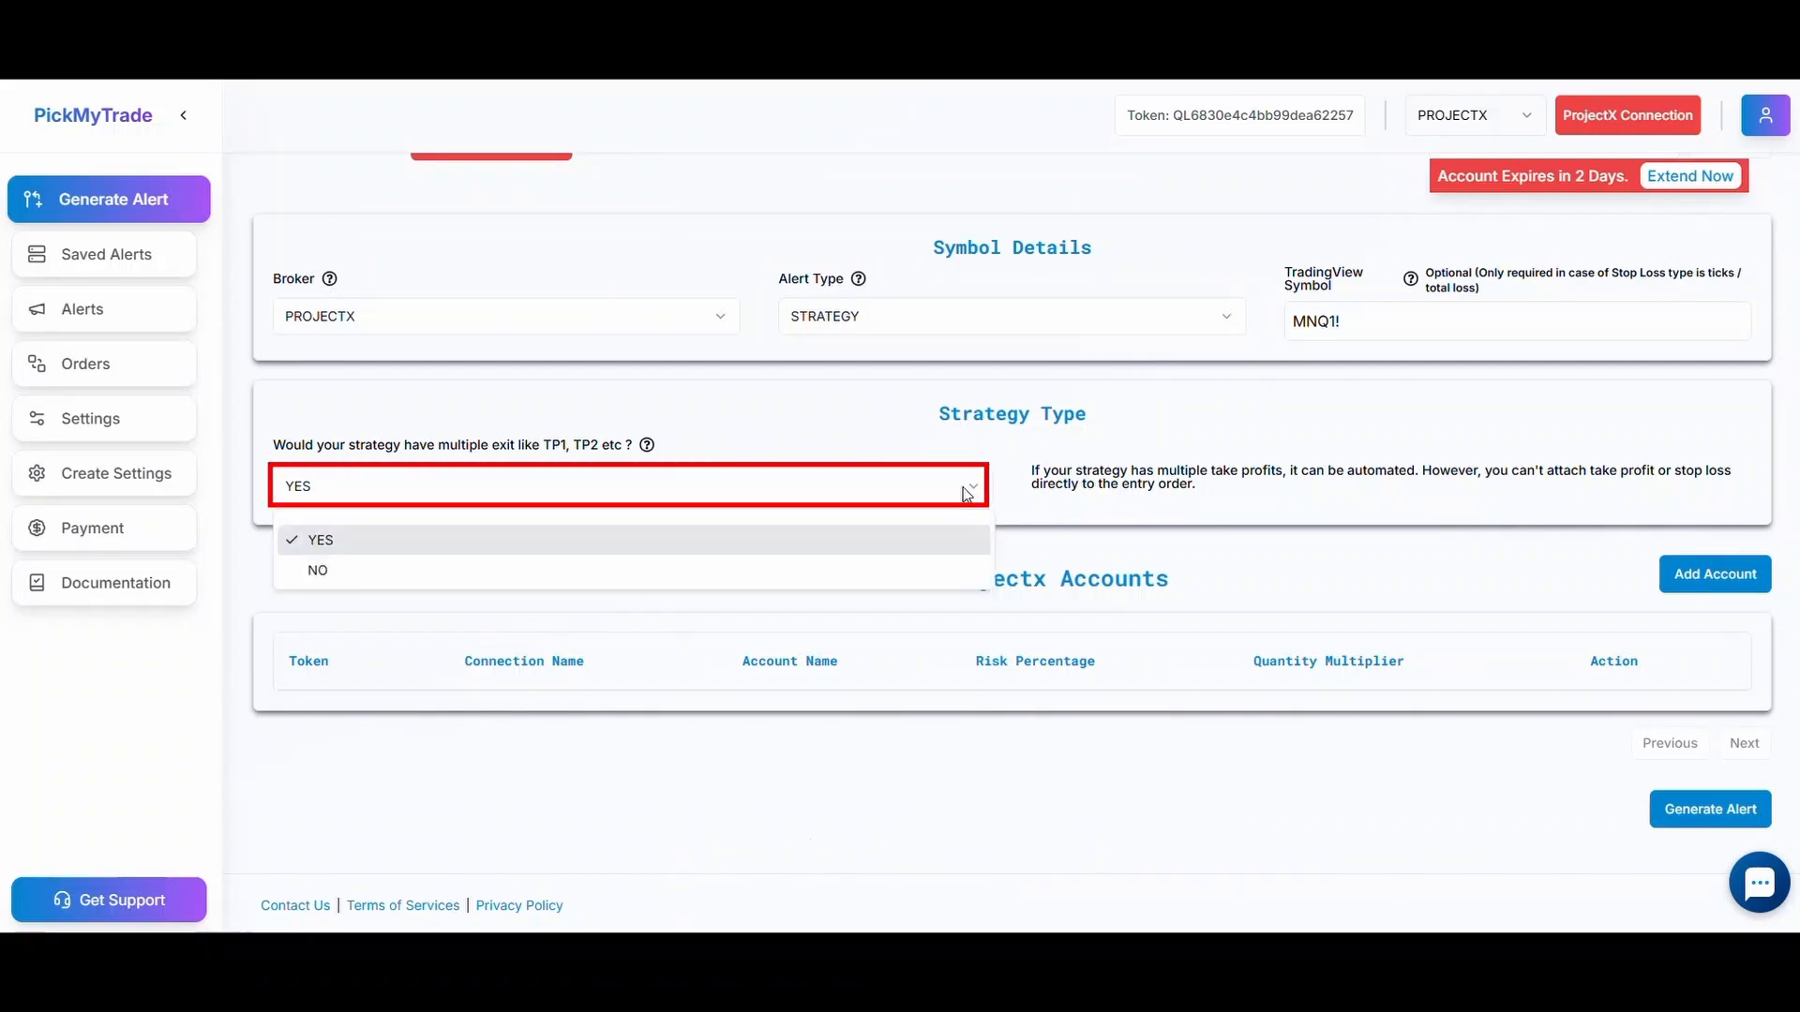
click(872, 570)
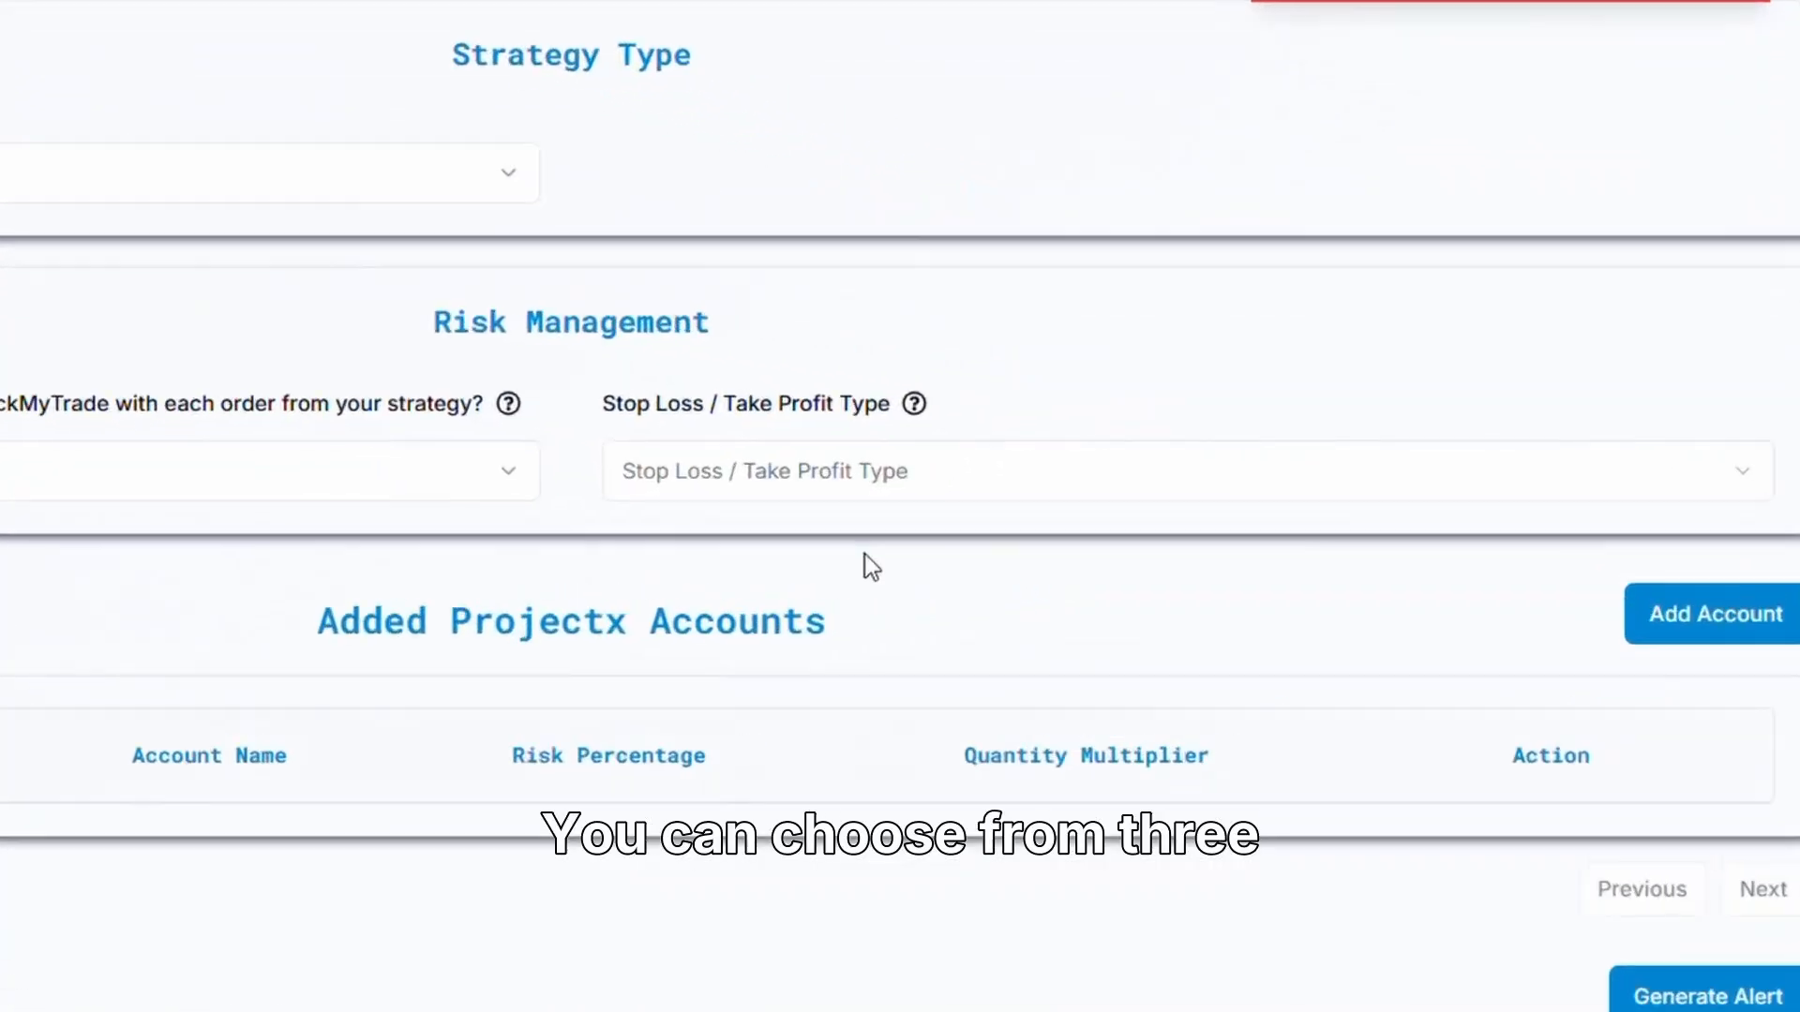
Set the stop loss / take profit type to Point / Dollar (From Entry Price) with stop loss 100 and take profit 200, and check the profit calculation.
click(1242, 470)
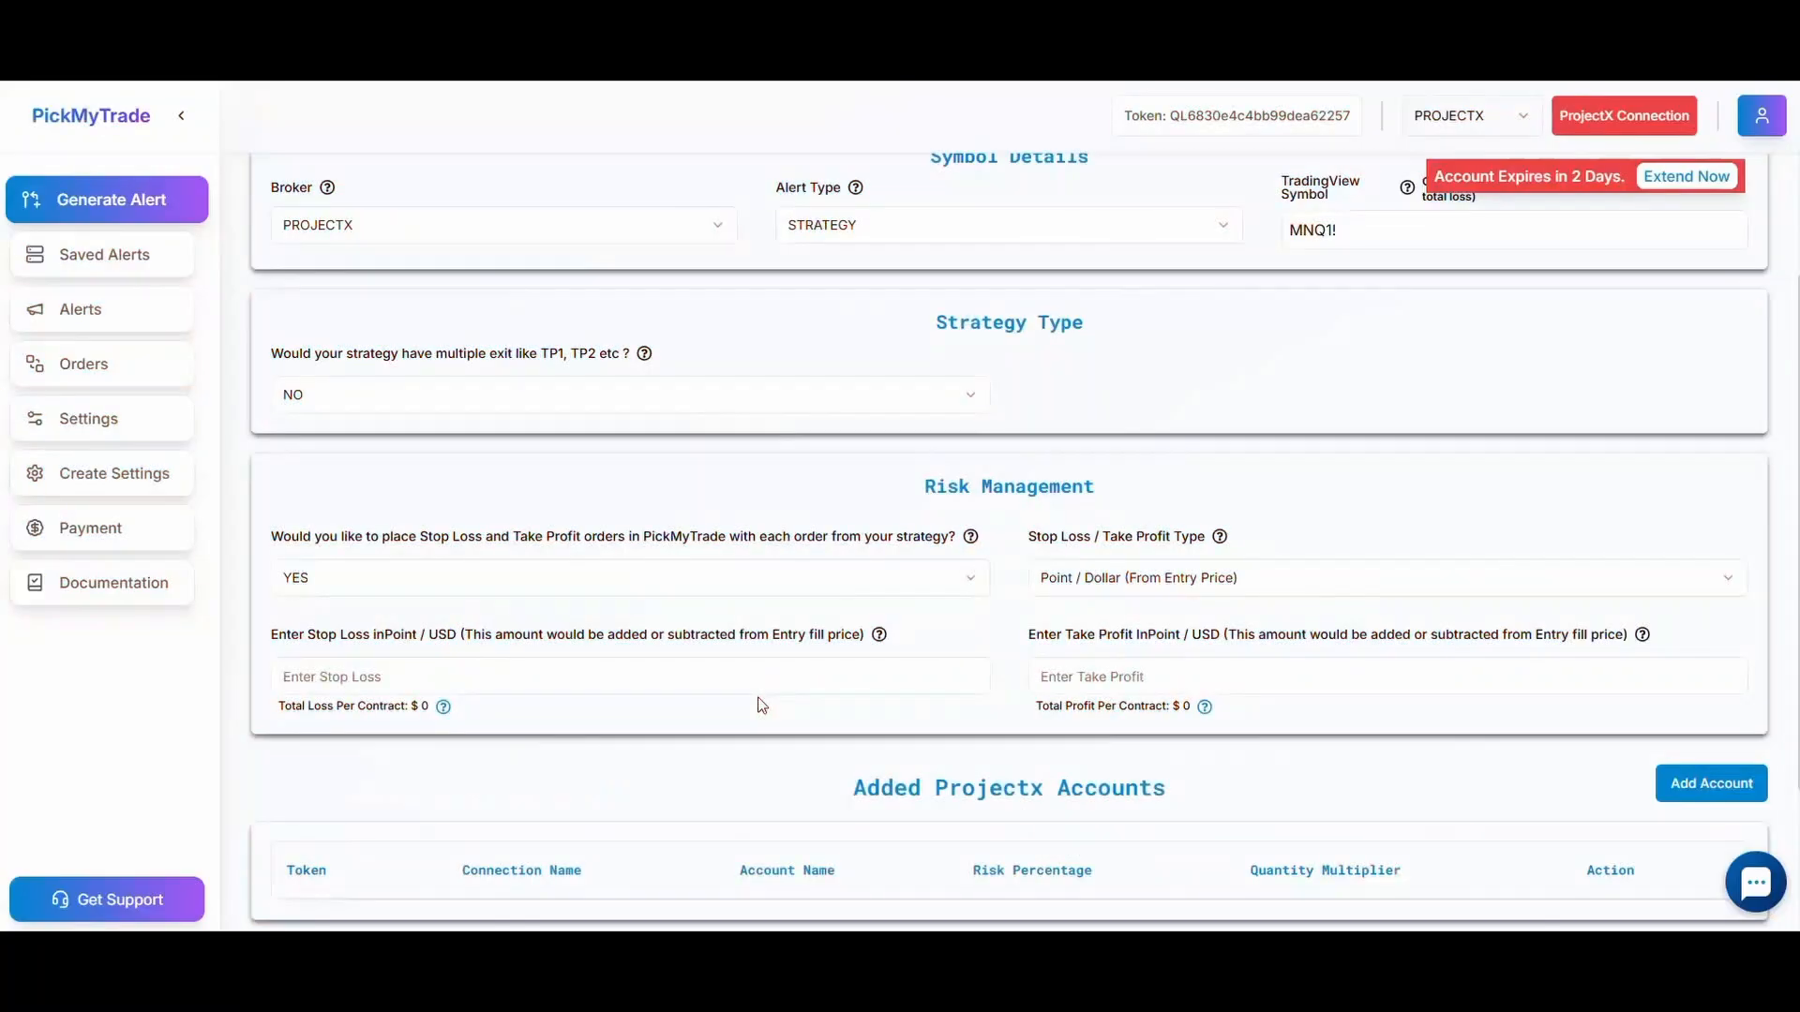
click(748, 679)
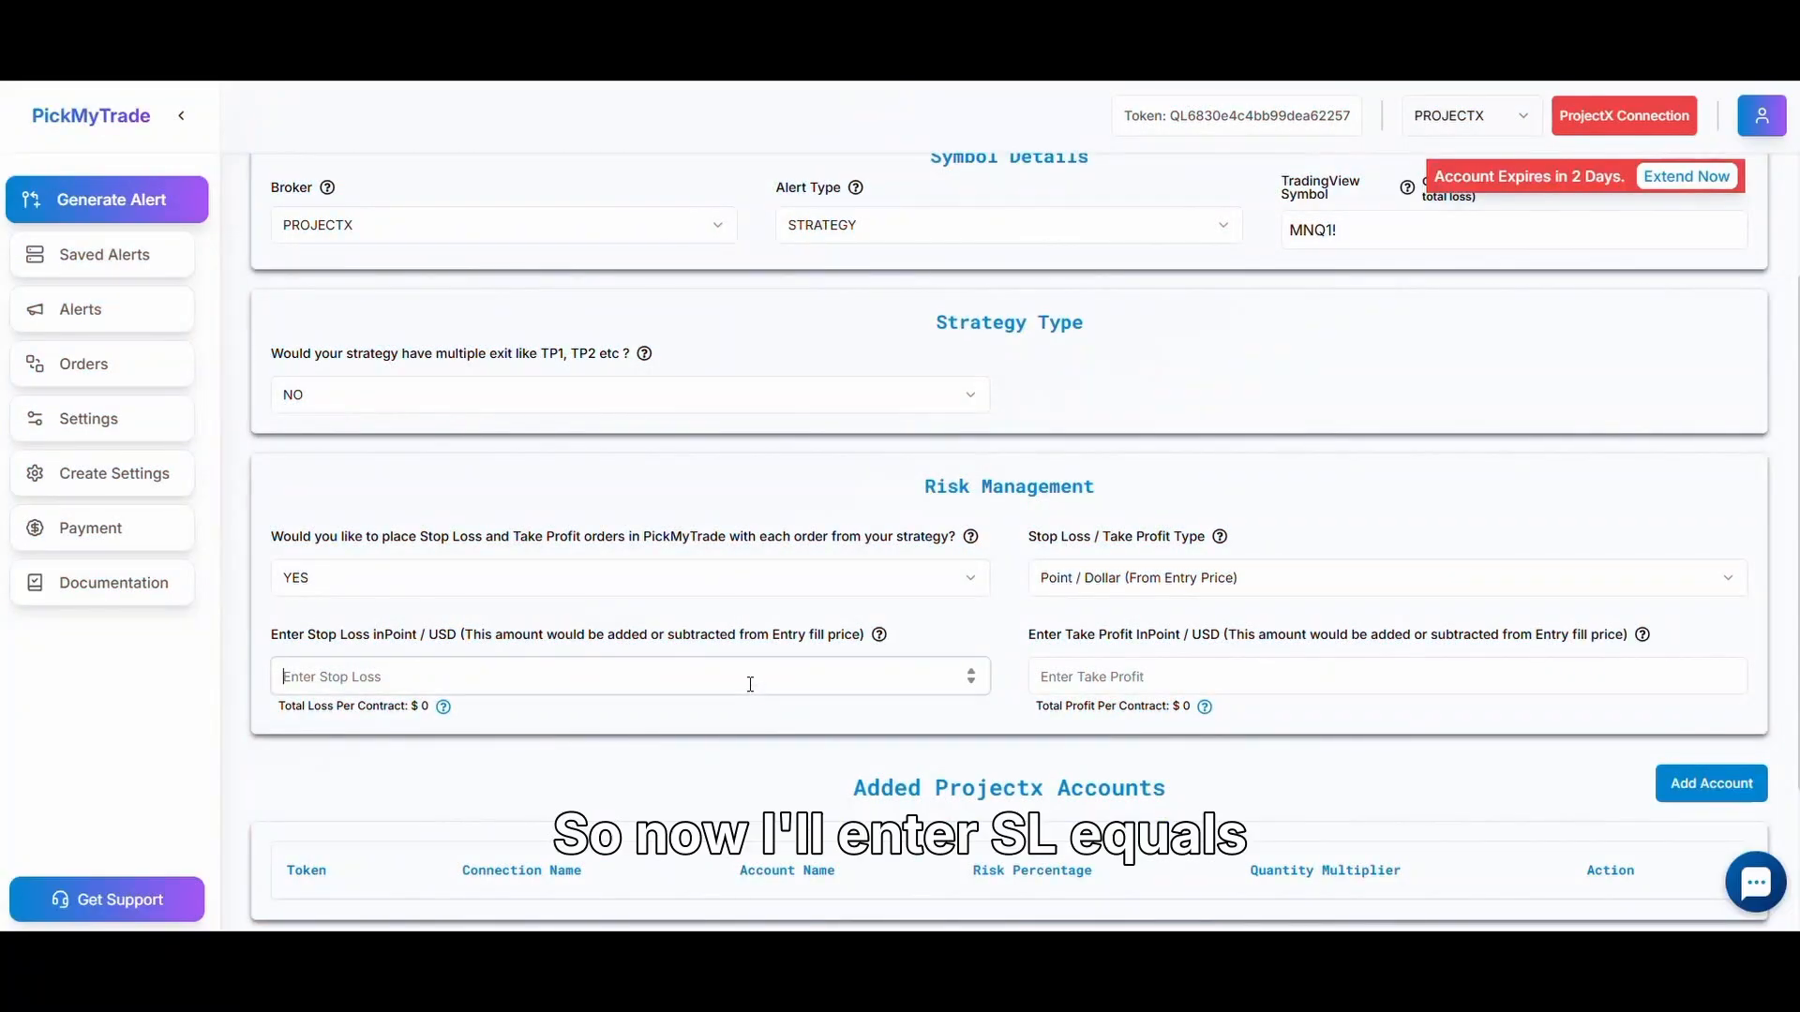
text(100)
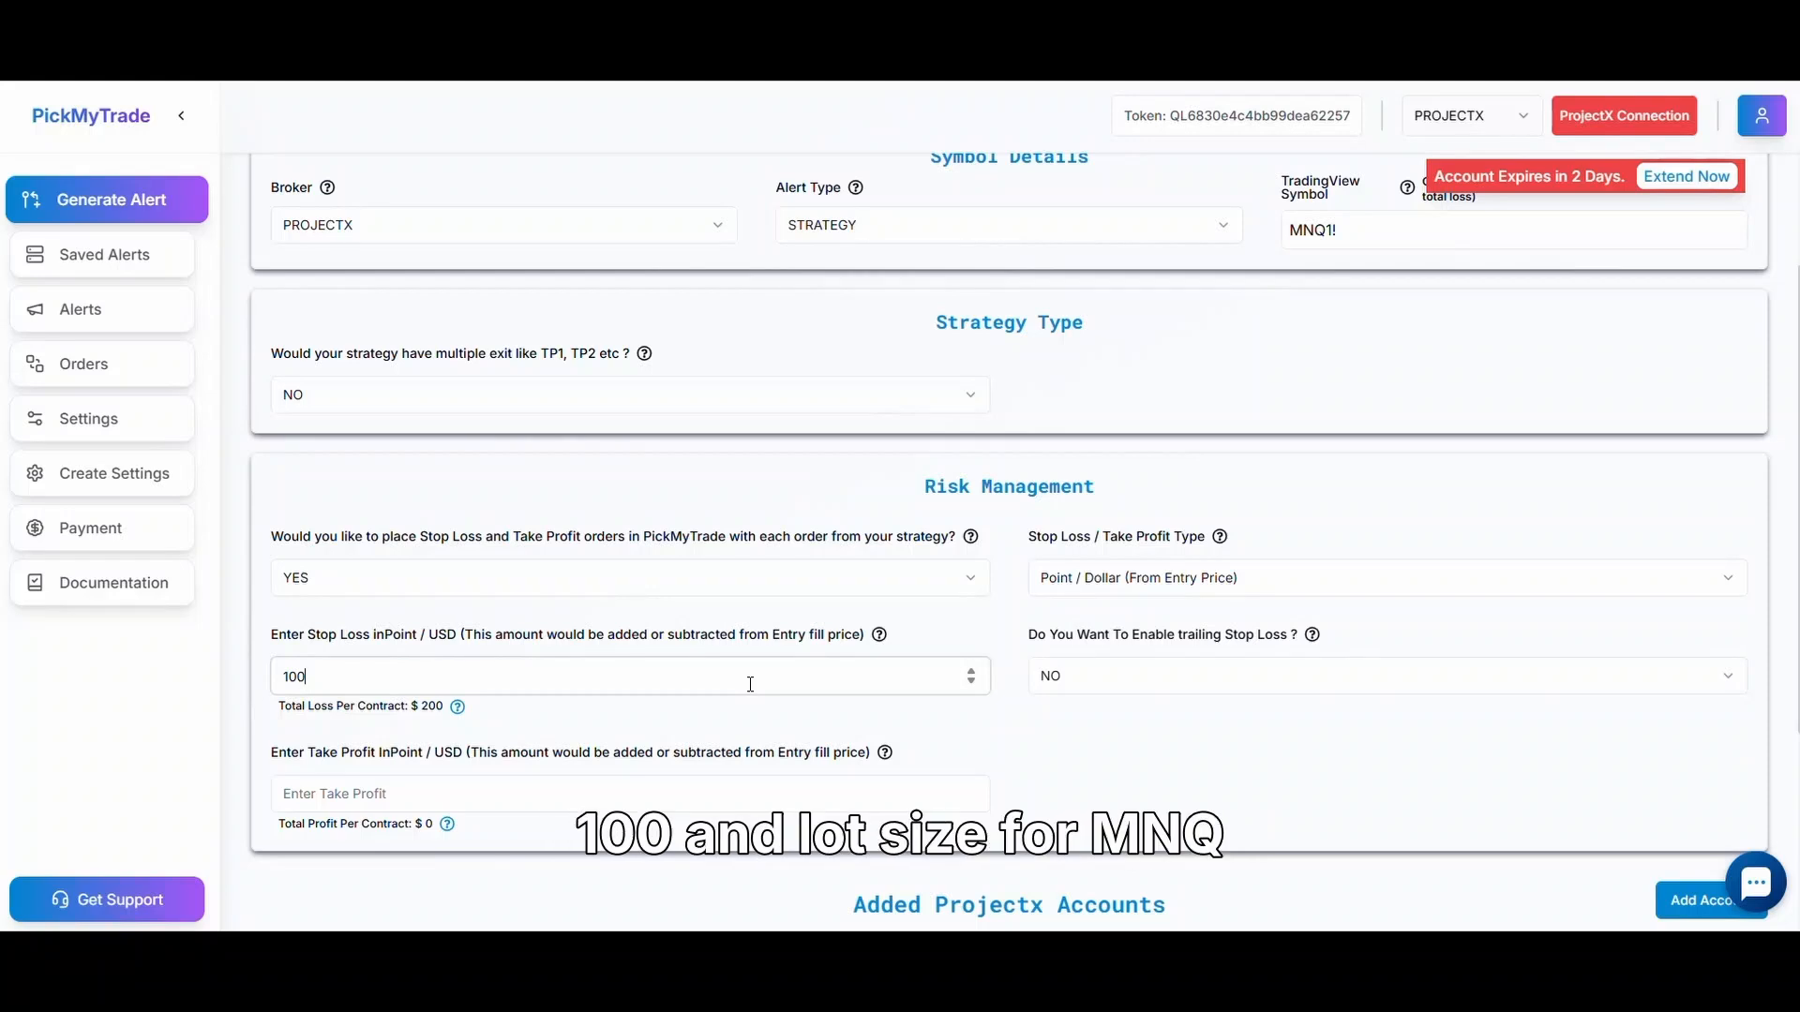
click(772, 718)
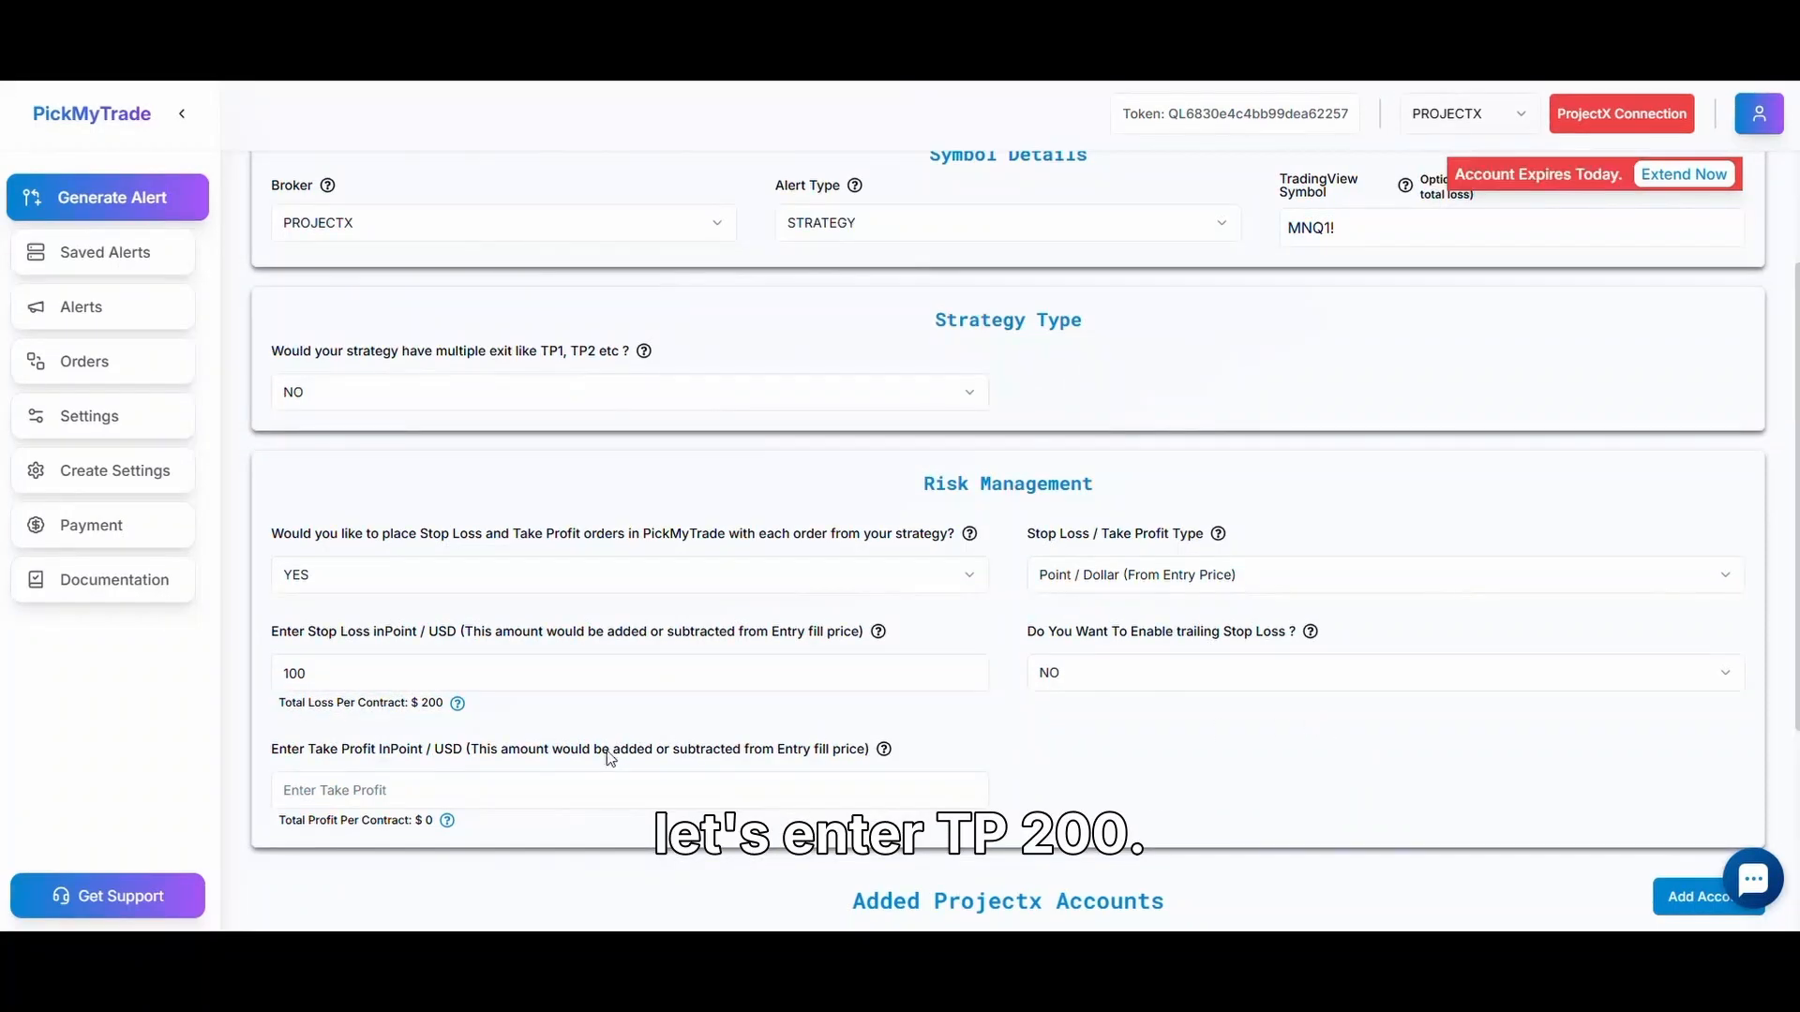
click(588, 779)
text(200)
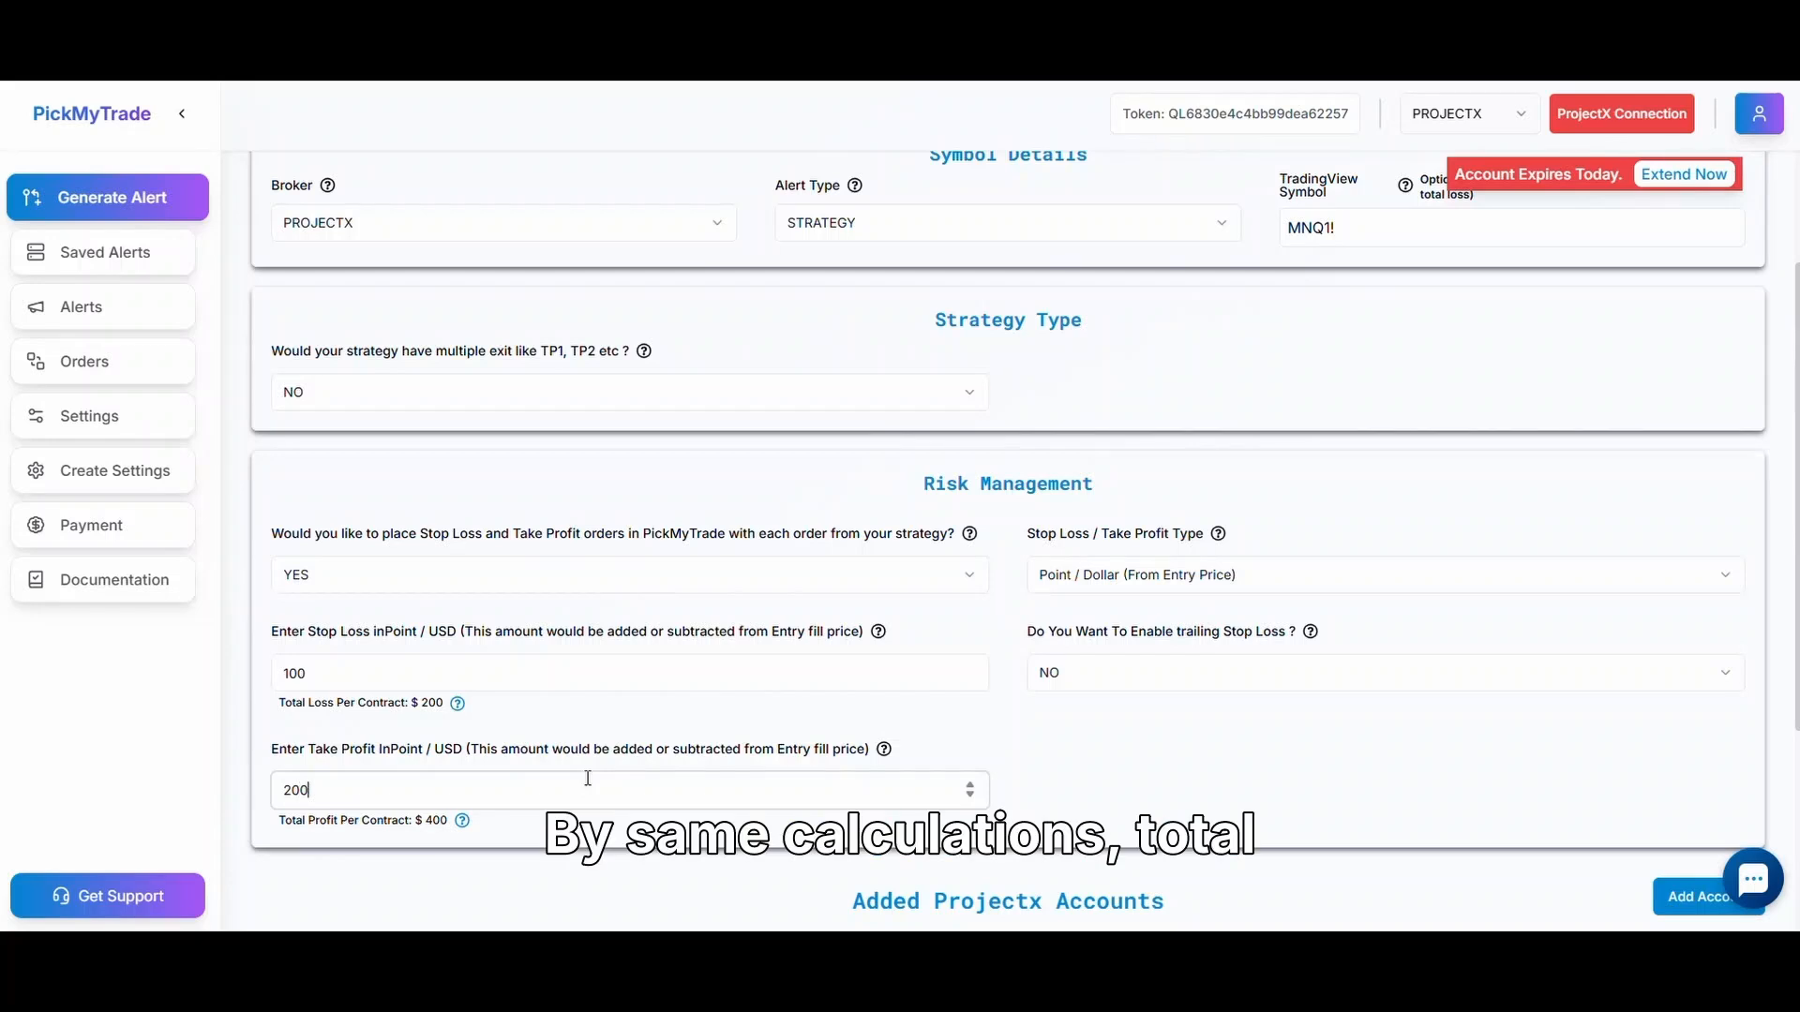
click(461, 821)
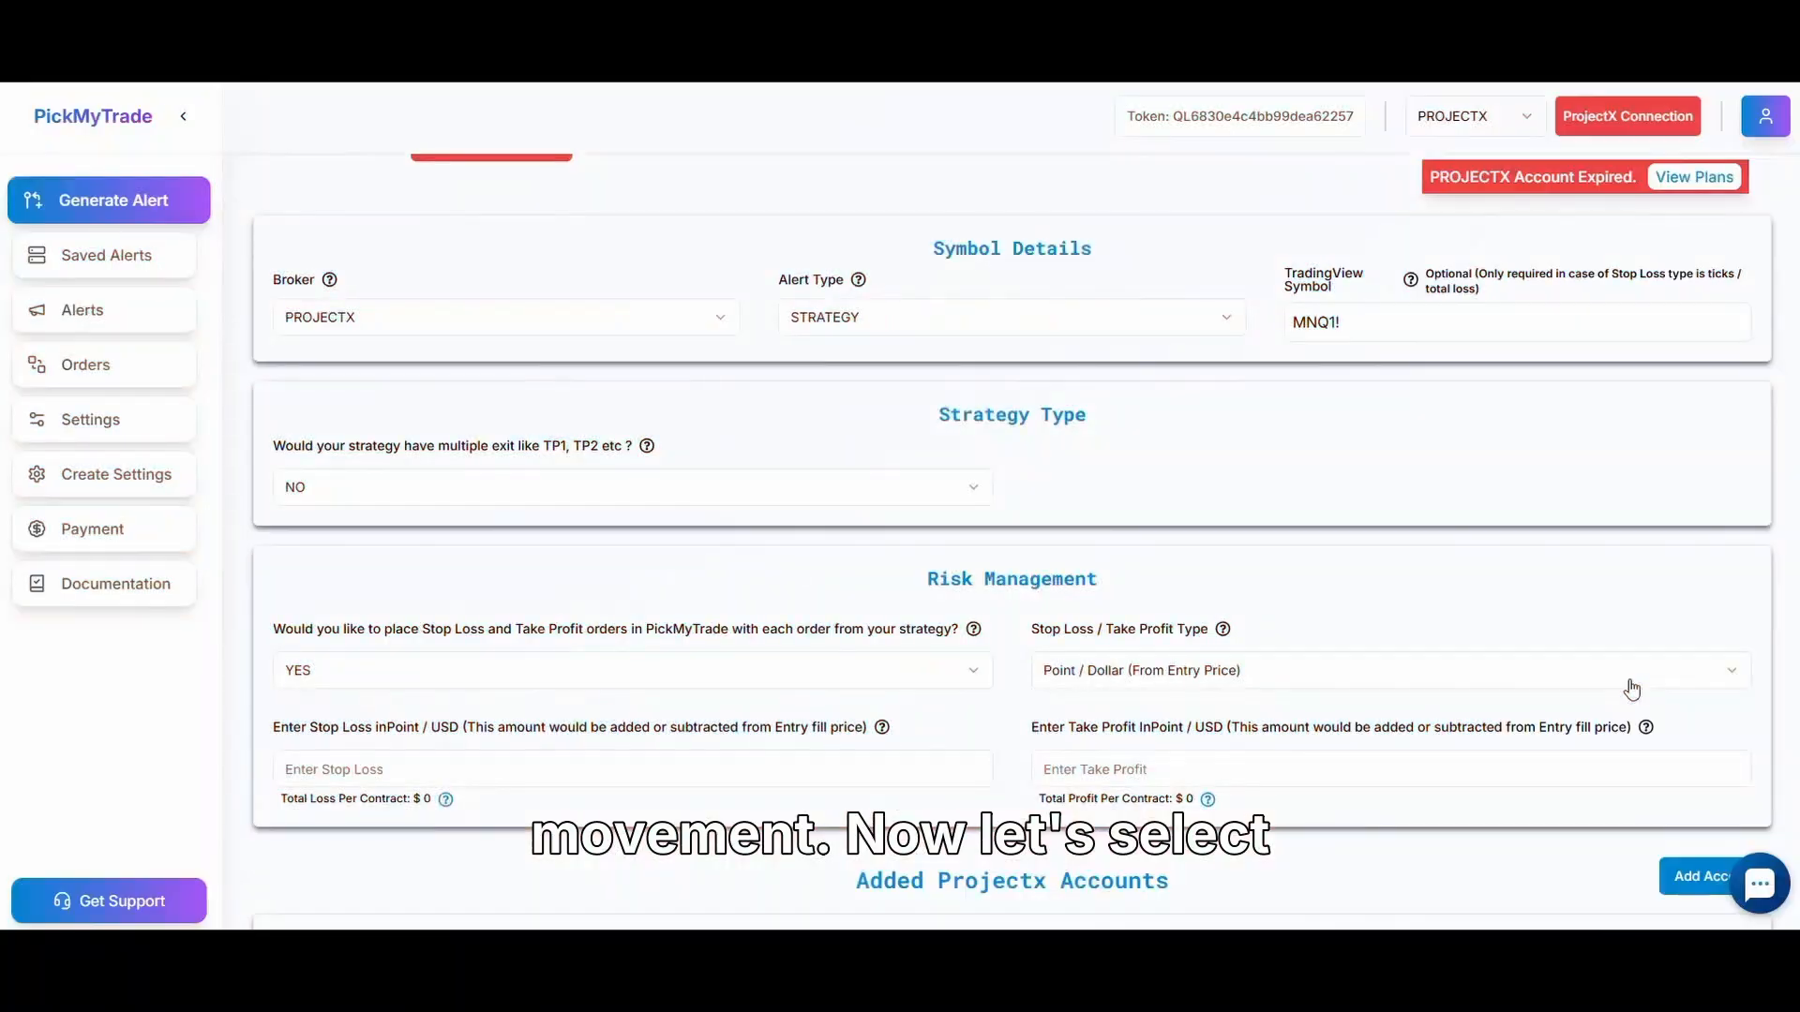
Change the stop loss / take profit type to TICKS with 500 for SL and 1000 for TP, and review the loss calculation summary.
click(1434, 669)
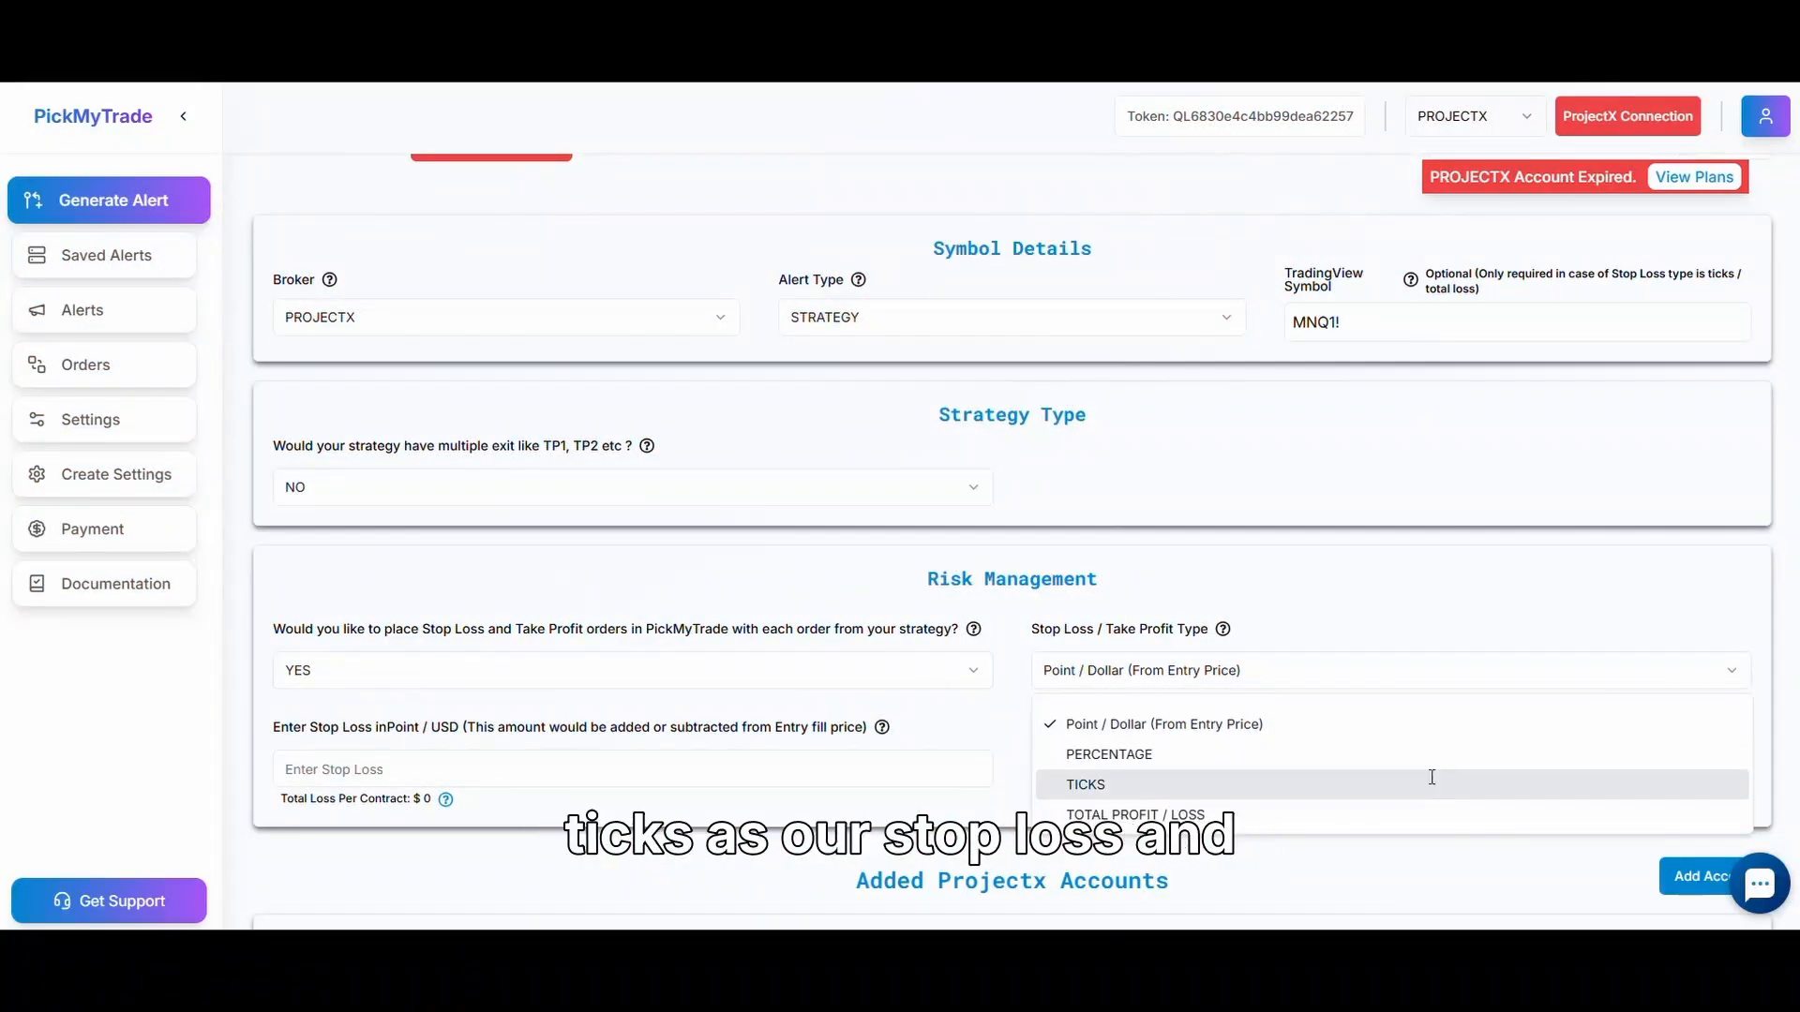
click(1434, 784)
click(1488, 598)
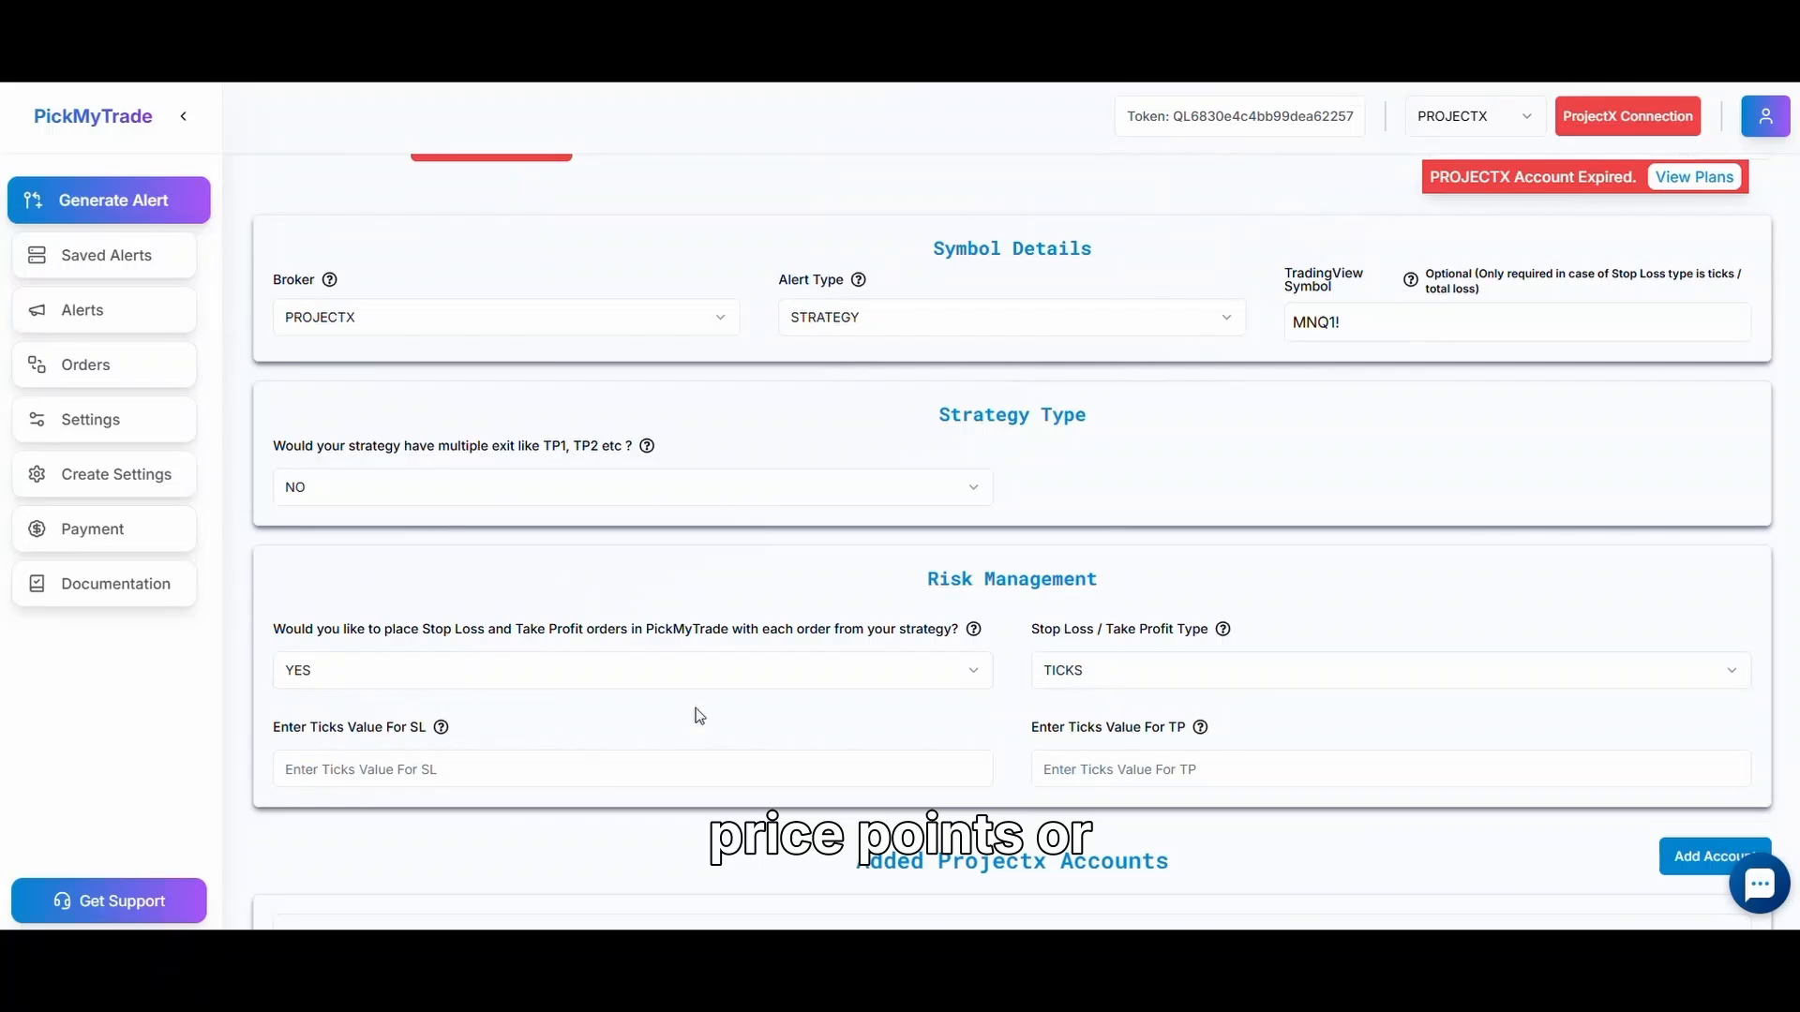
click(658, 781)
text(500)
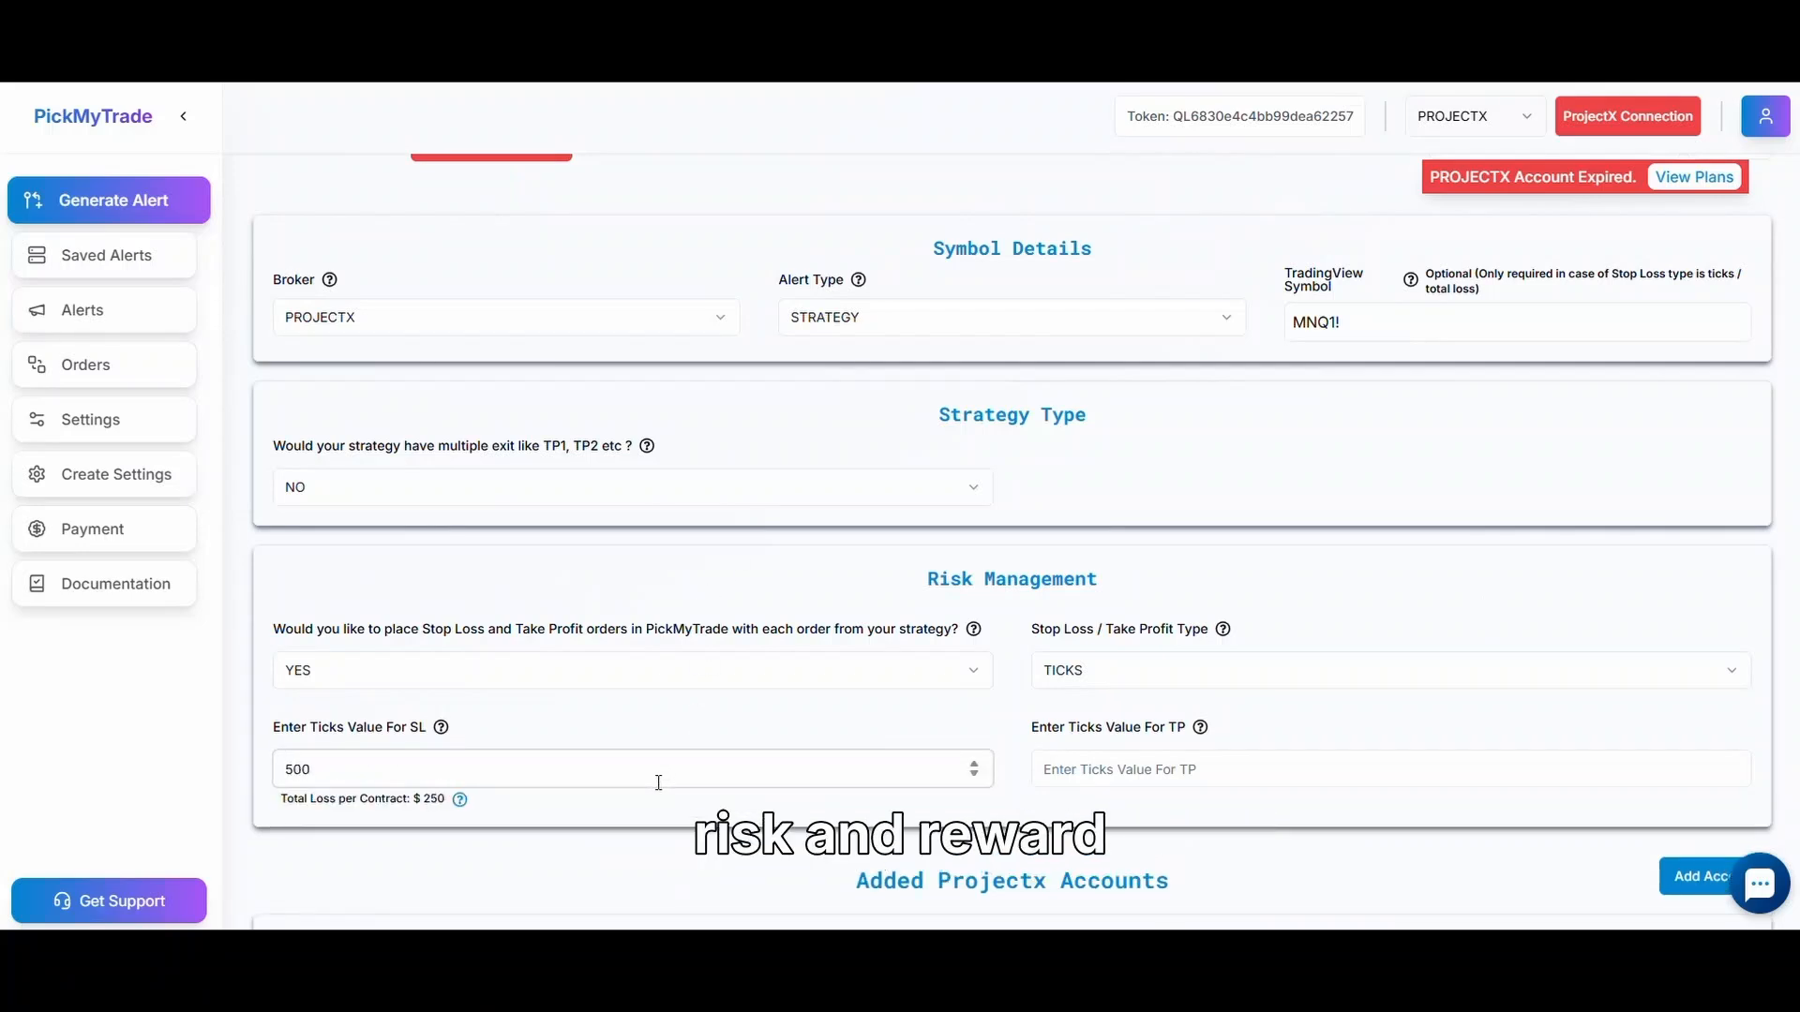
key(Tab)
key(Tab)
key(Tab)
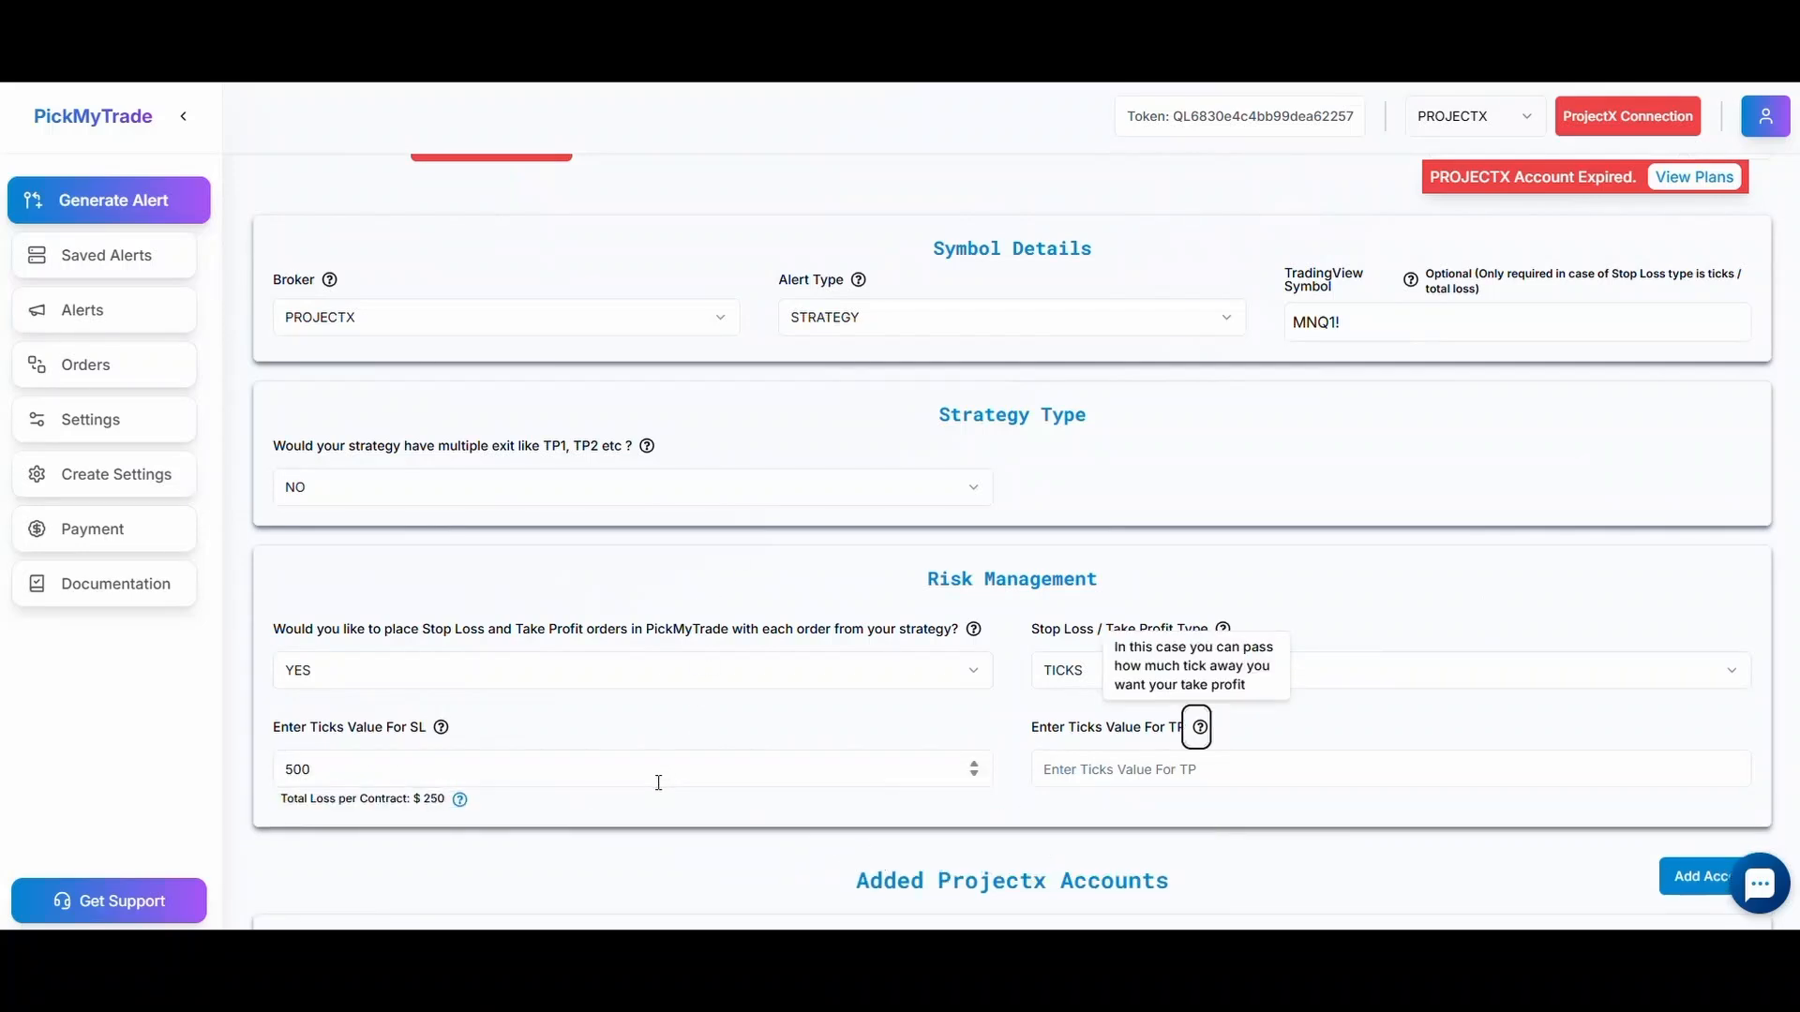
text(1000)
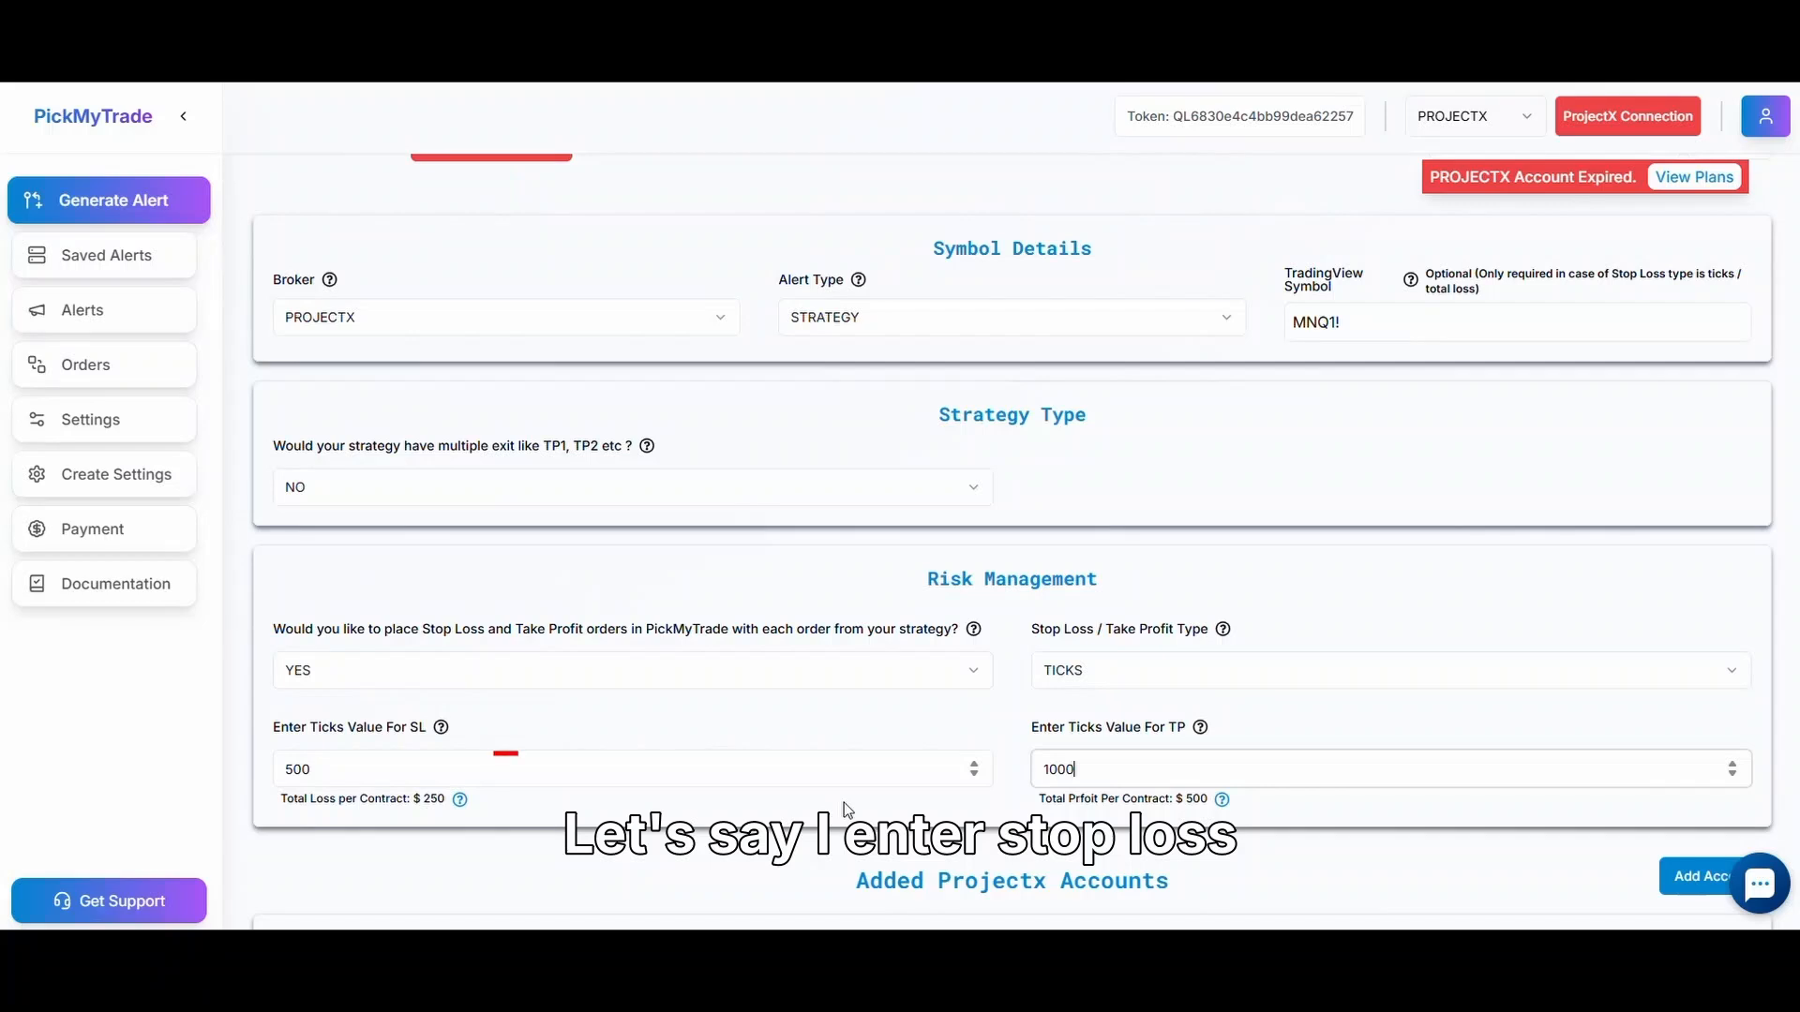
click(943, 735)
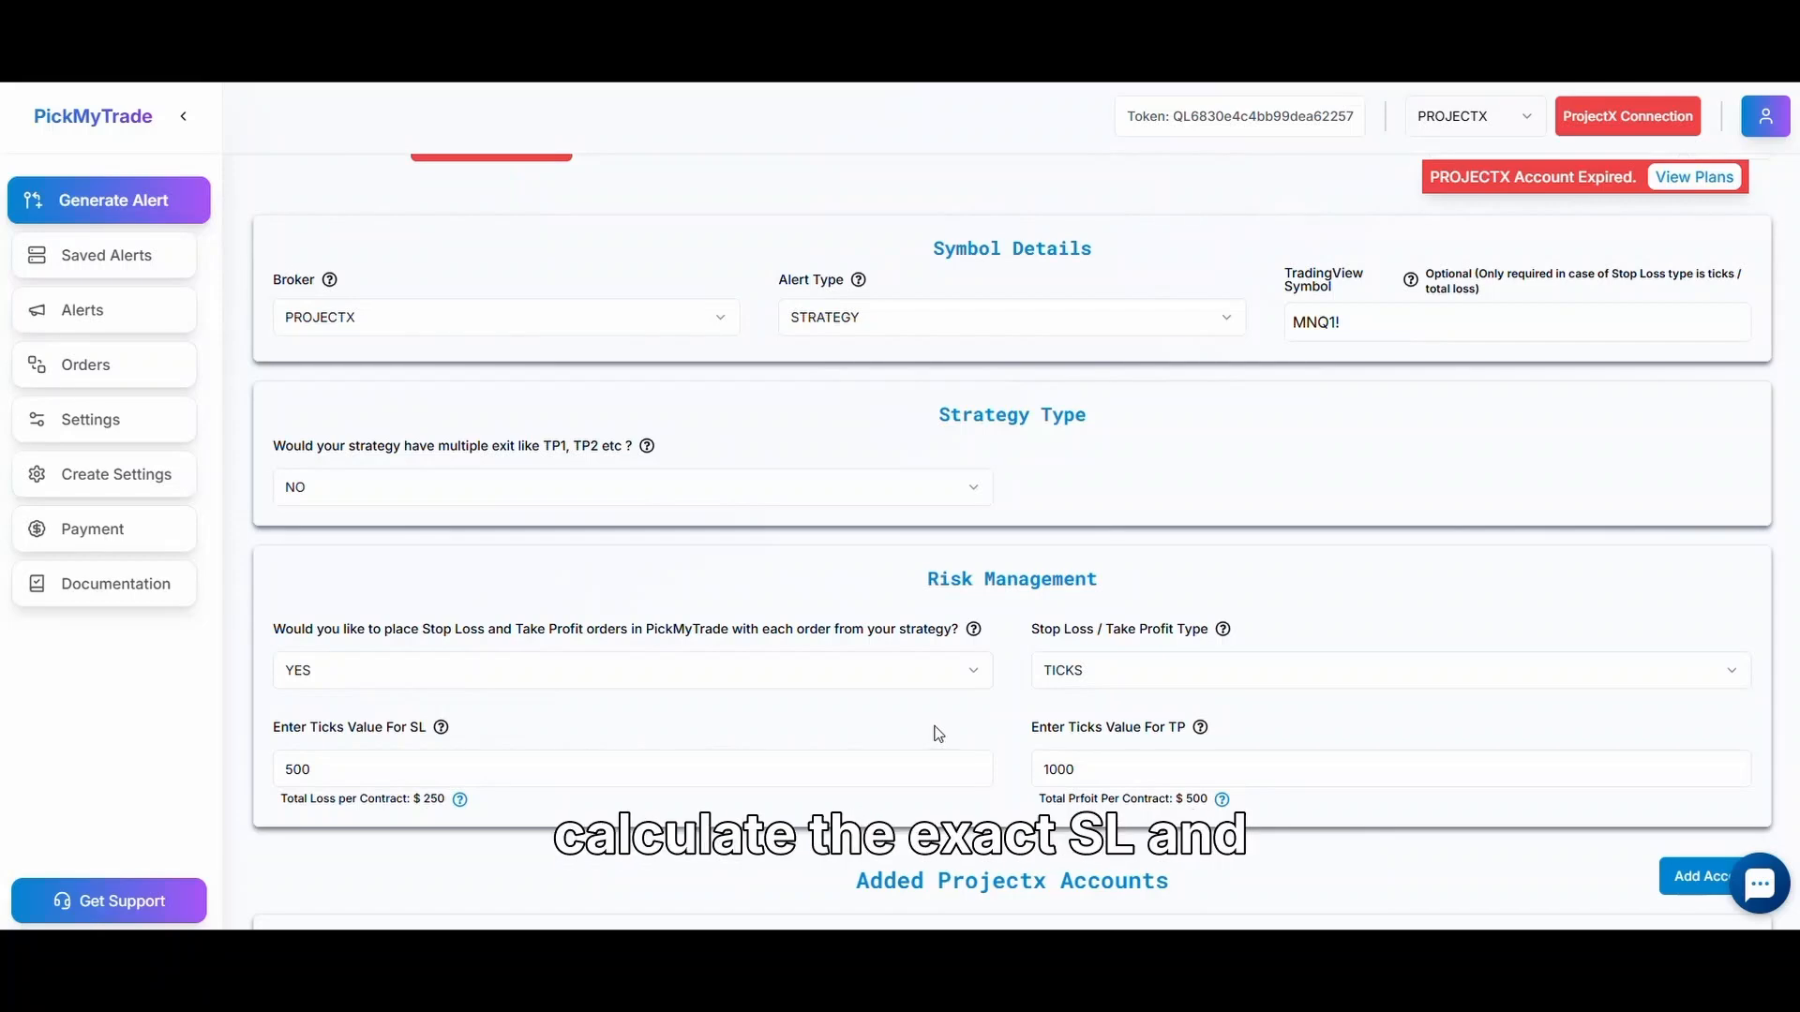
click(461, 800)
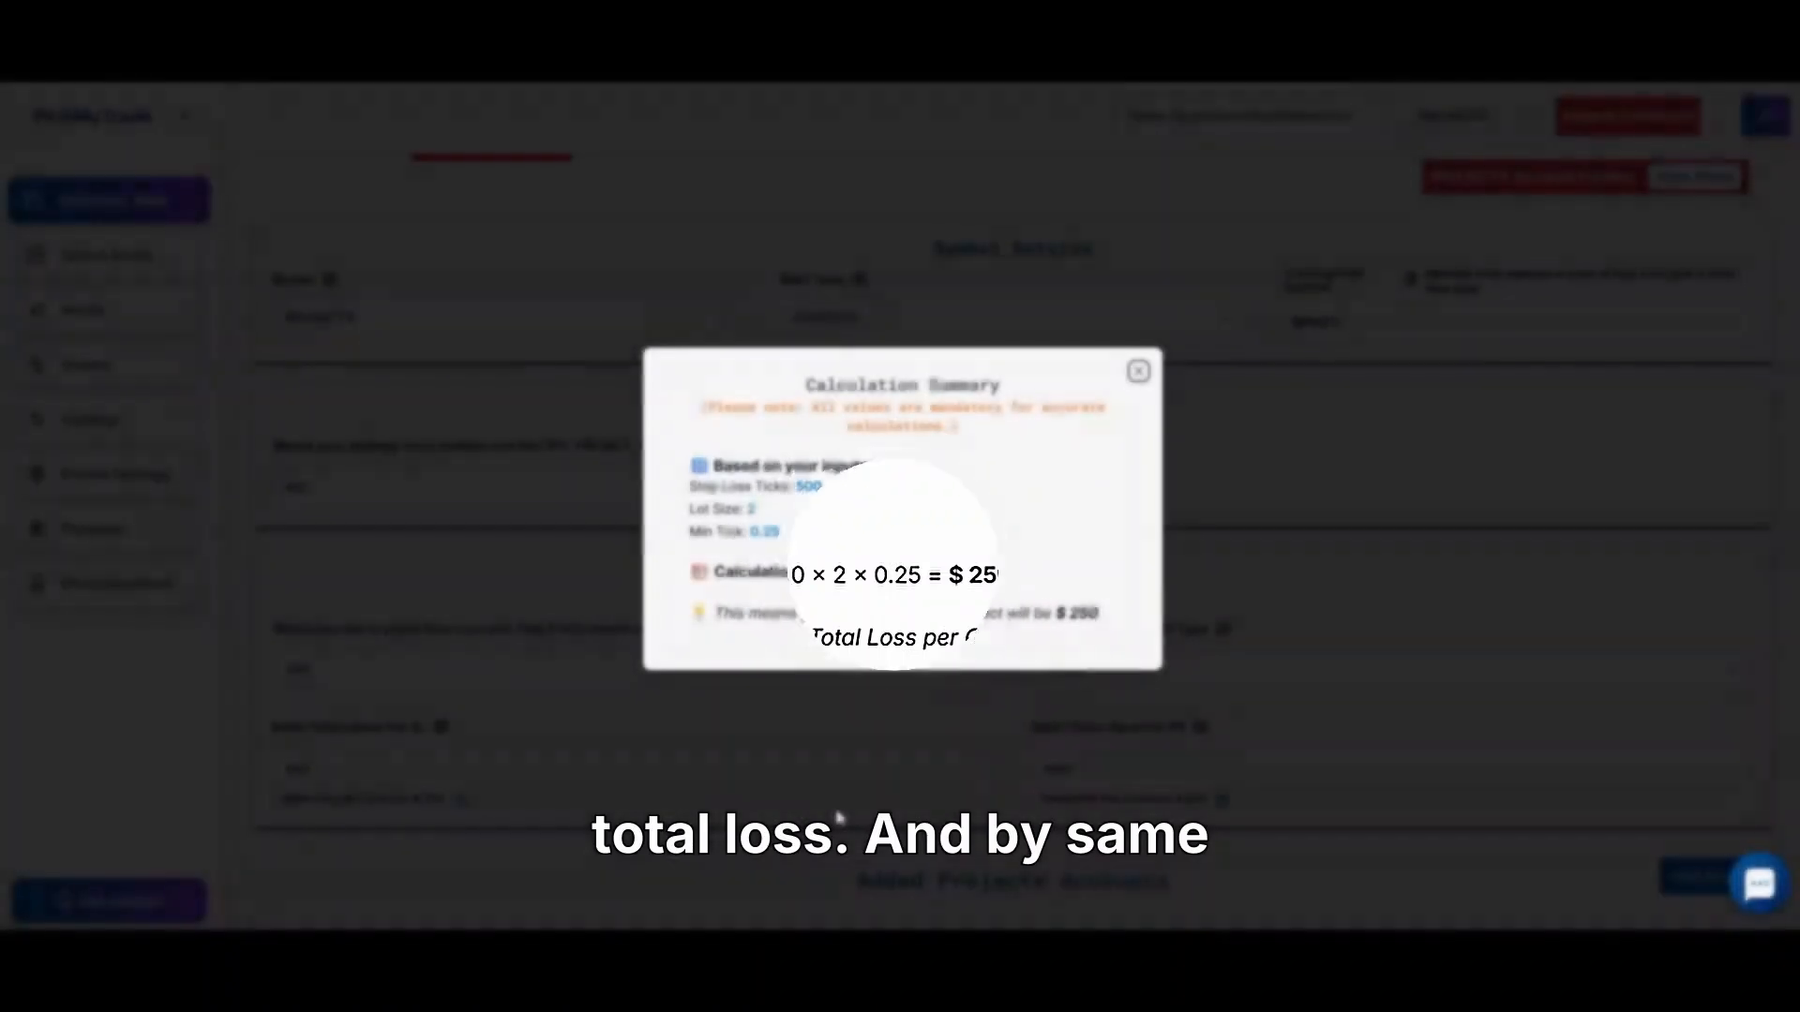
click(1139, 372)
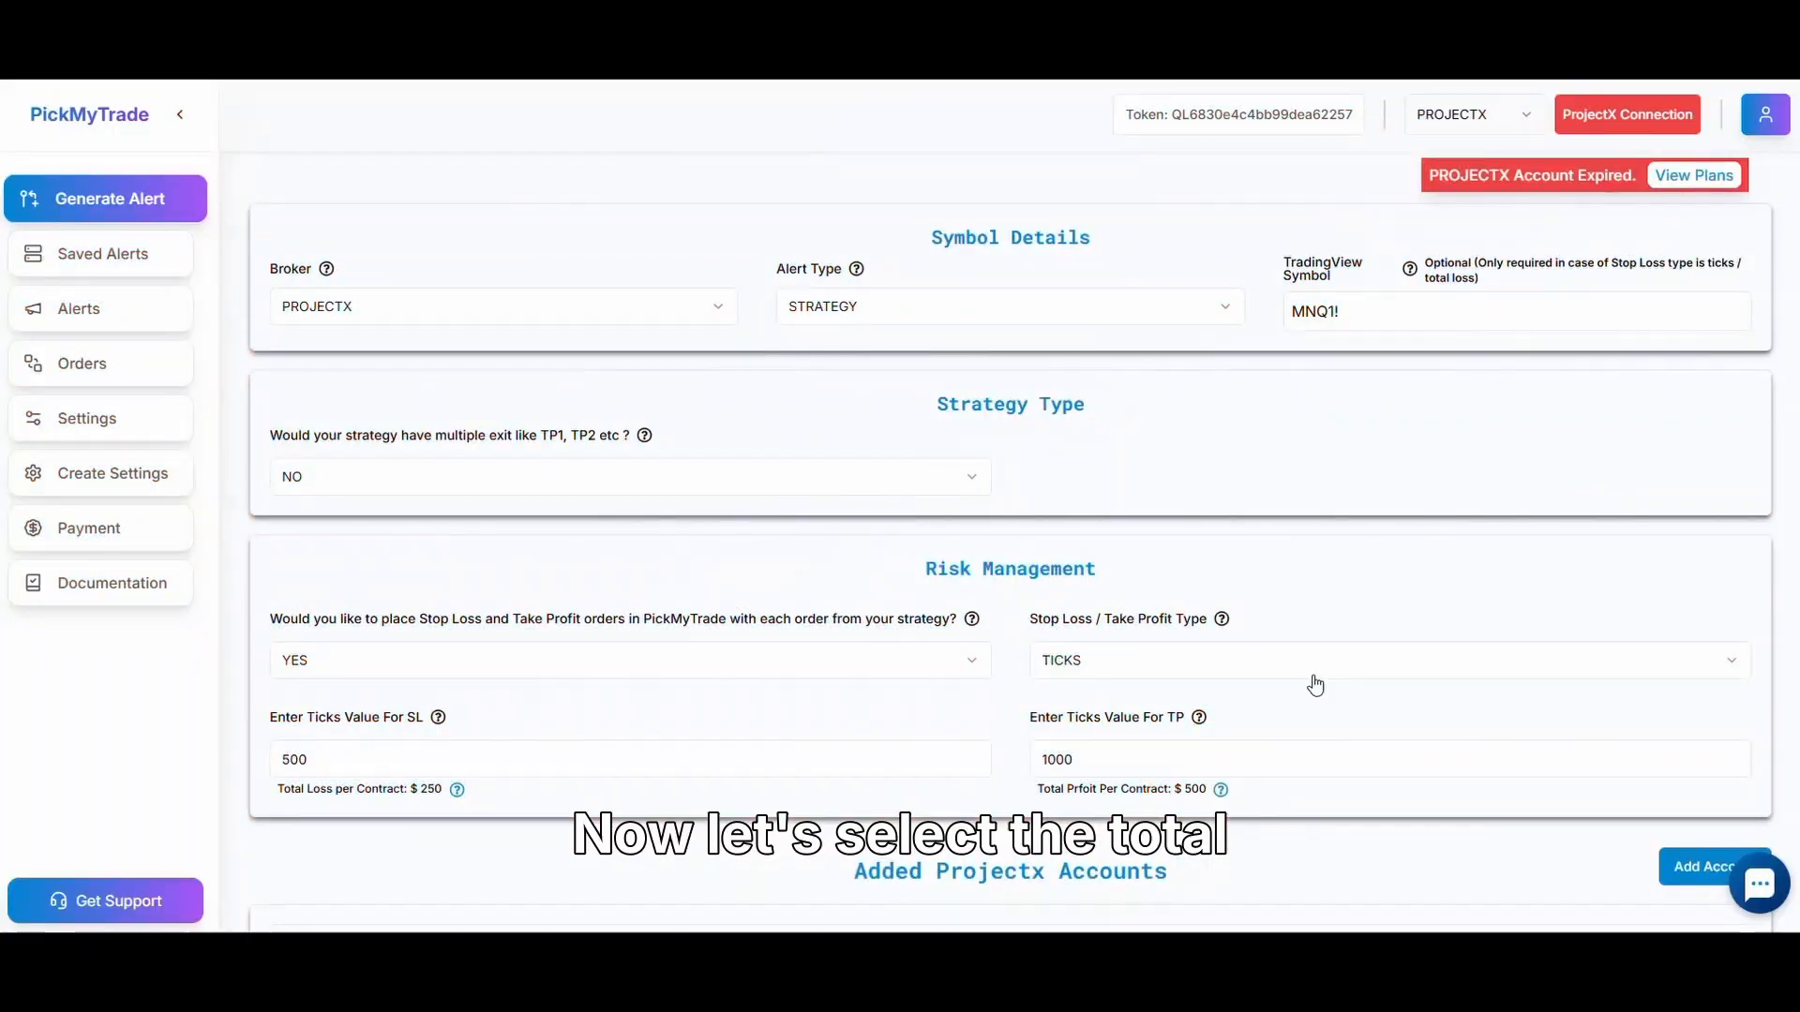
Change the stop loss / take profit type to TOTAL PROFIT / LOSS with a total loss of 100 USD and total profit of 200 USD.
click(1313, 676)
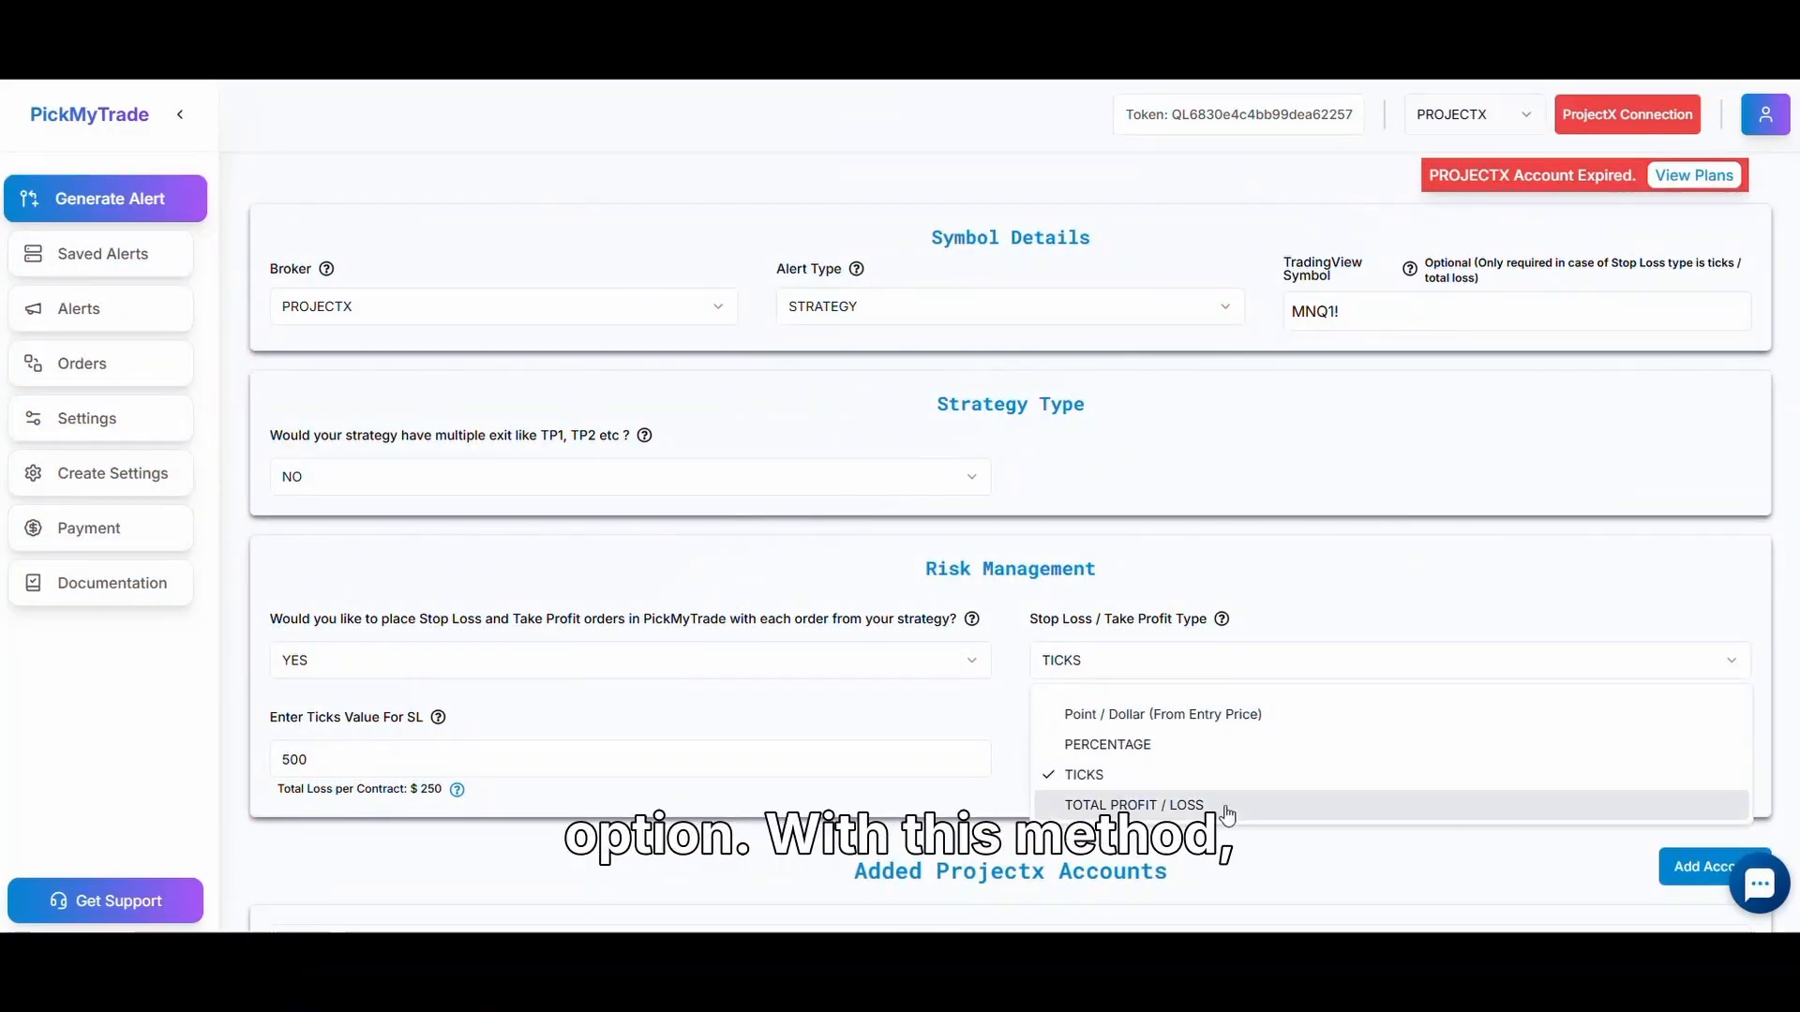
click(1313, 807)
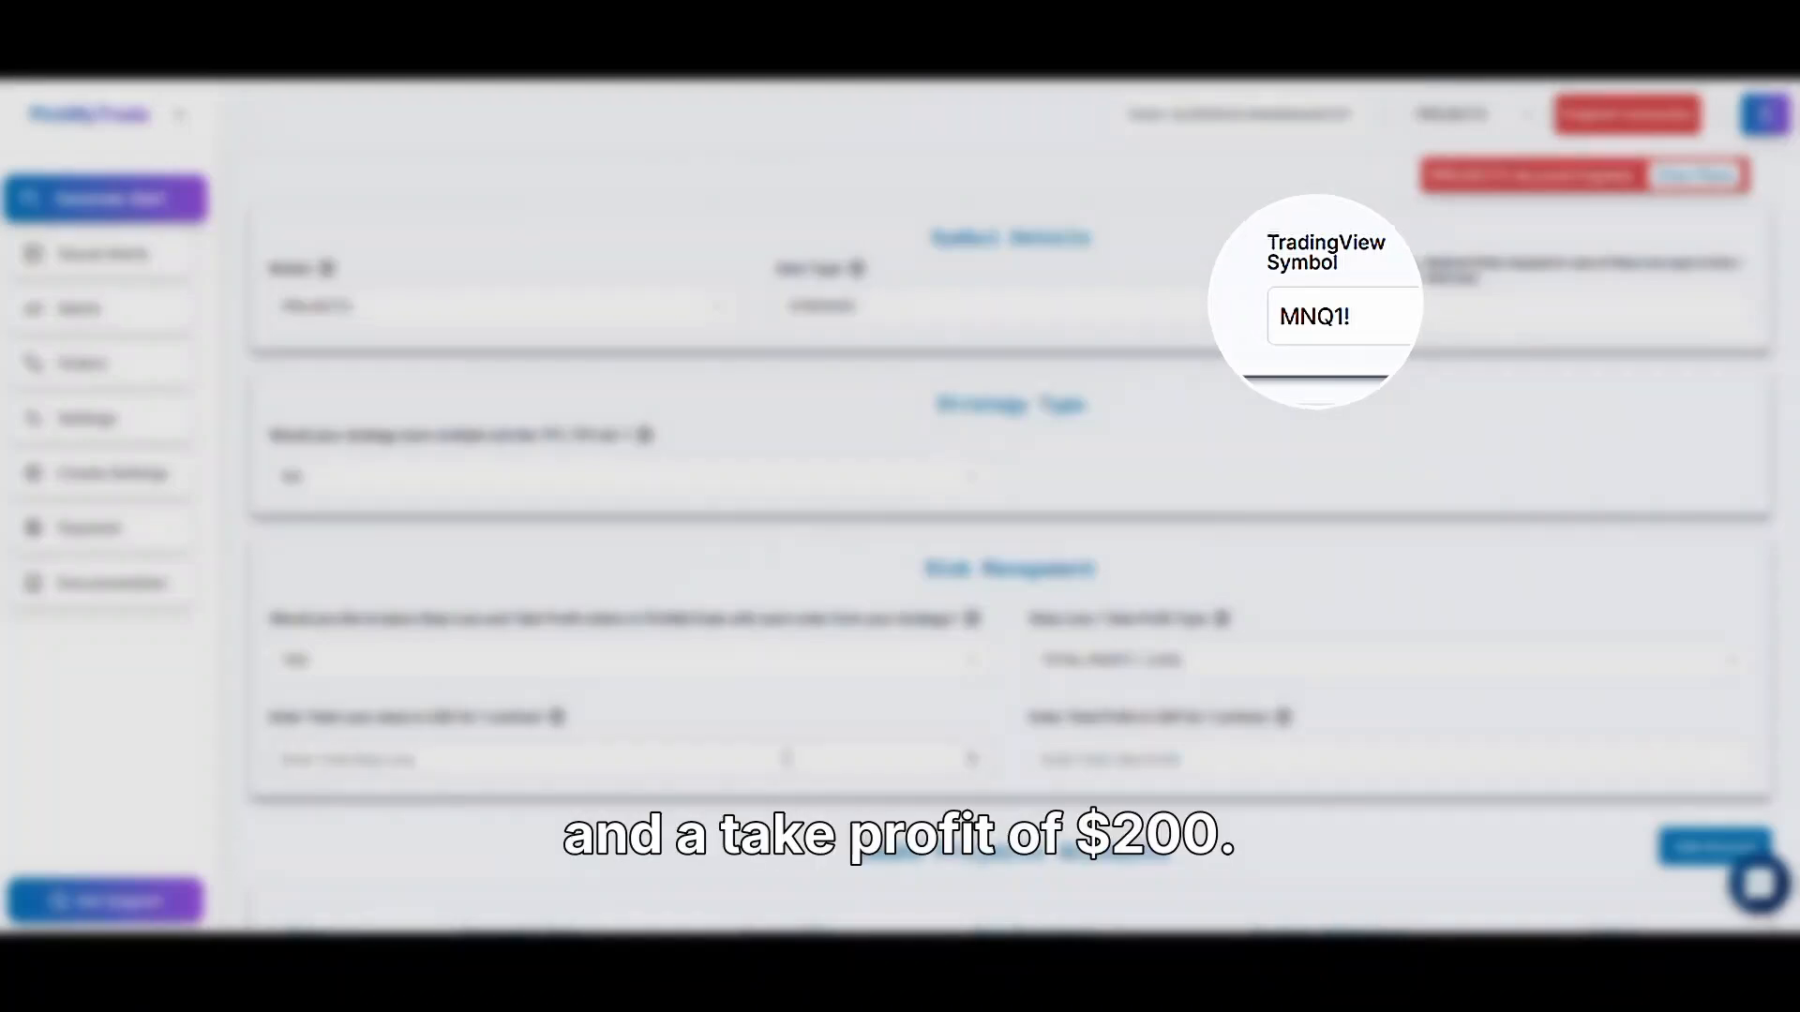
click(786, 758)
text(100)
key(Tab)
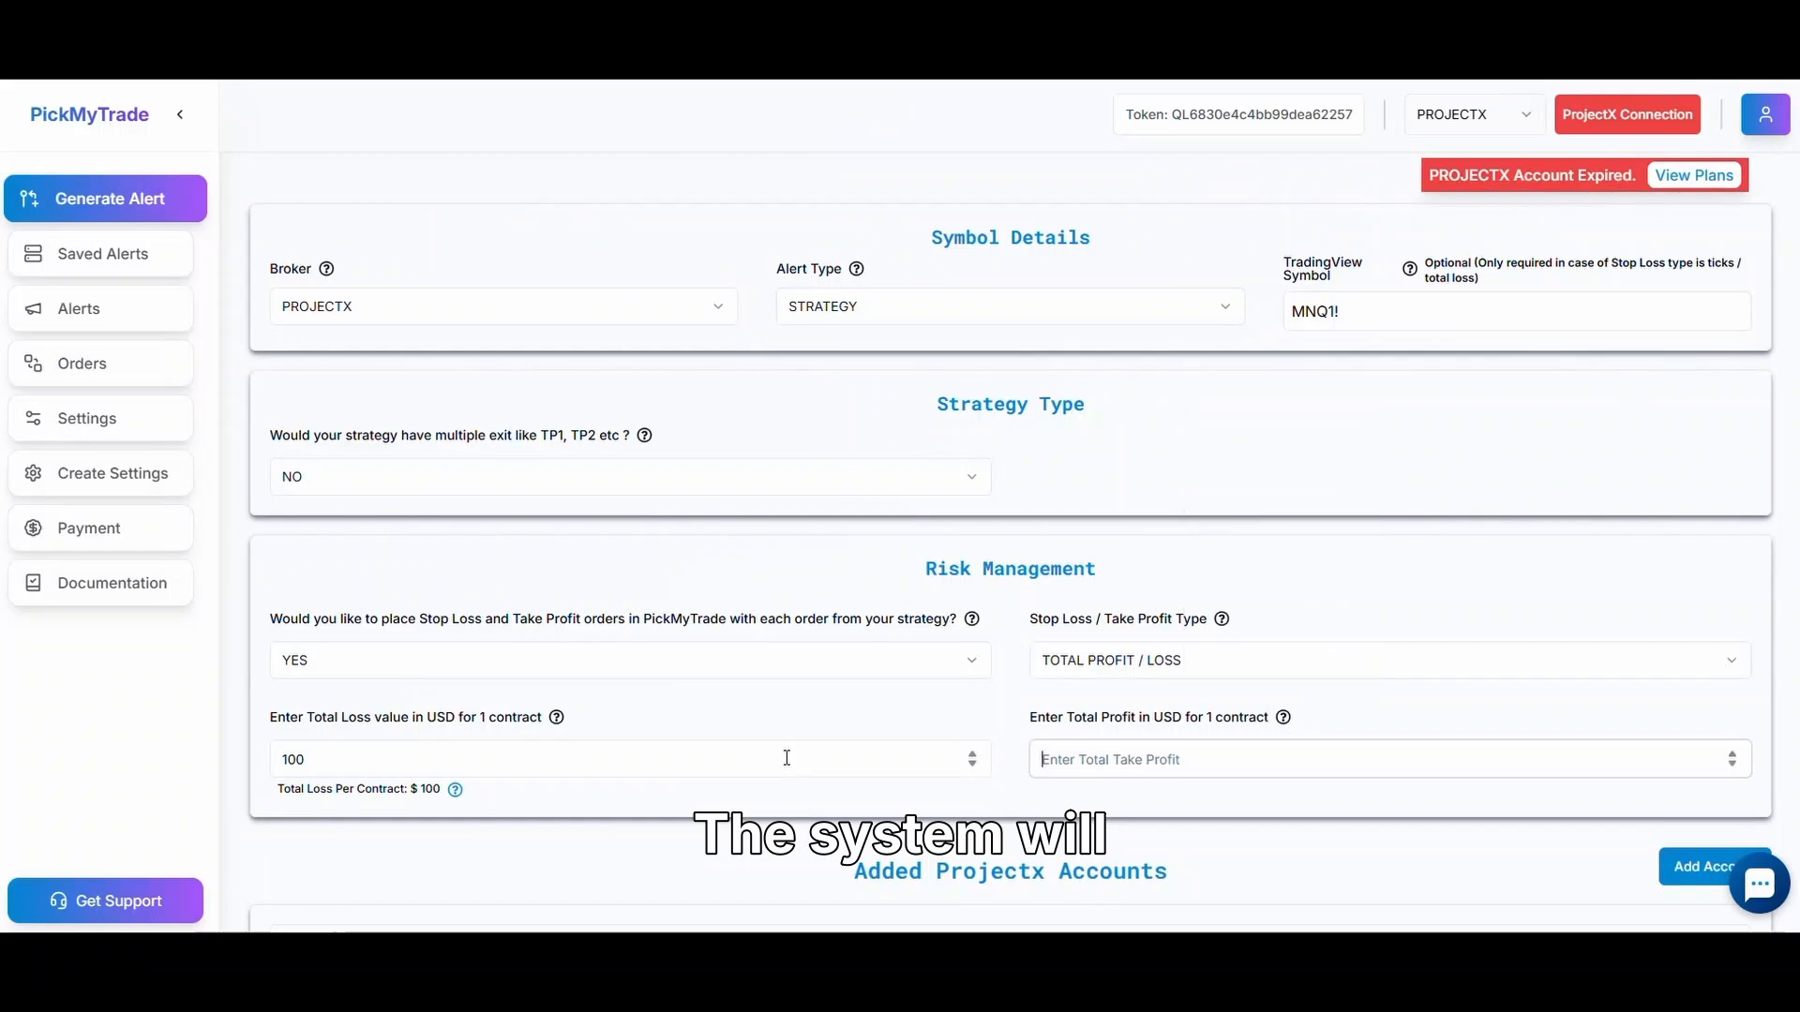
text(200)
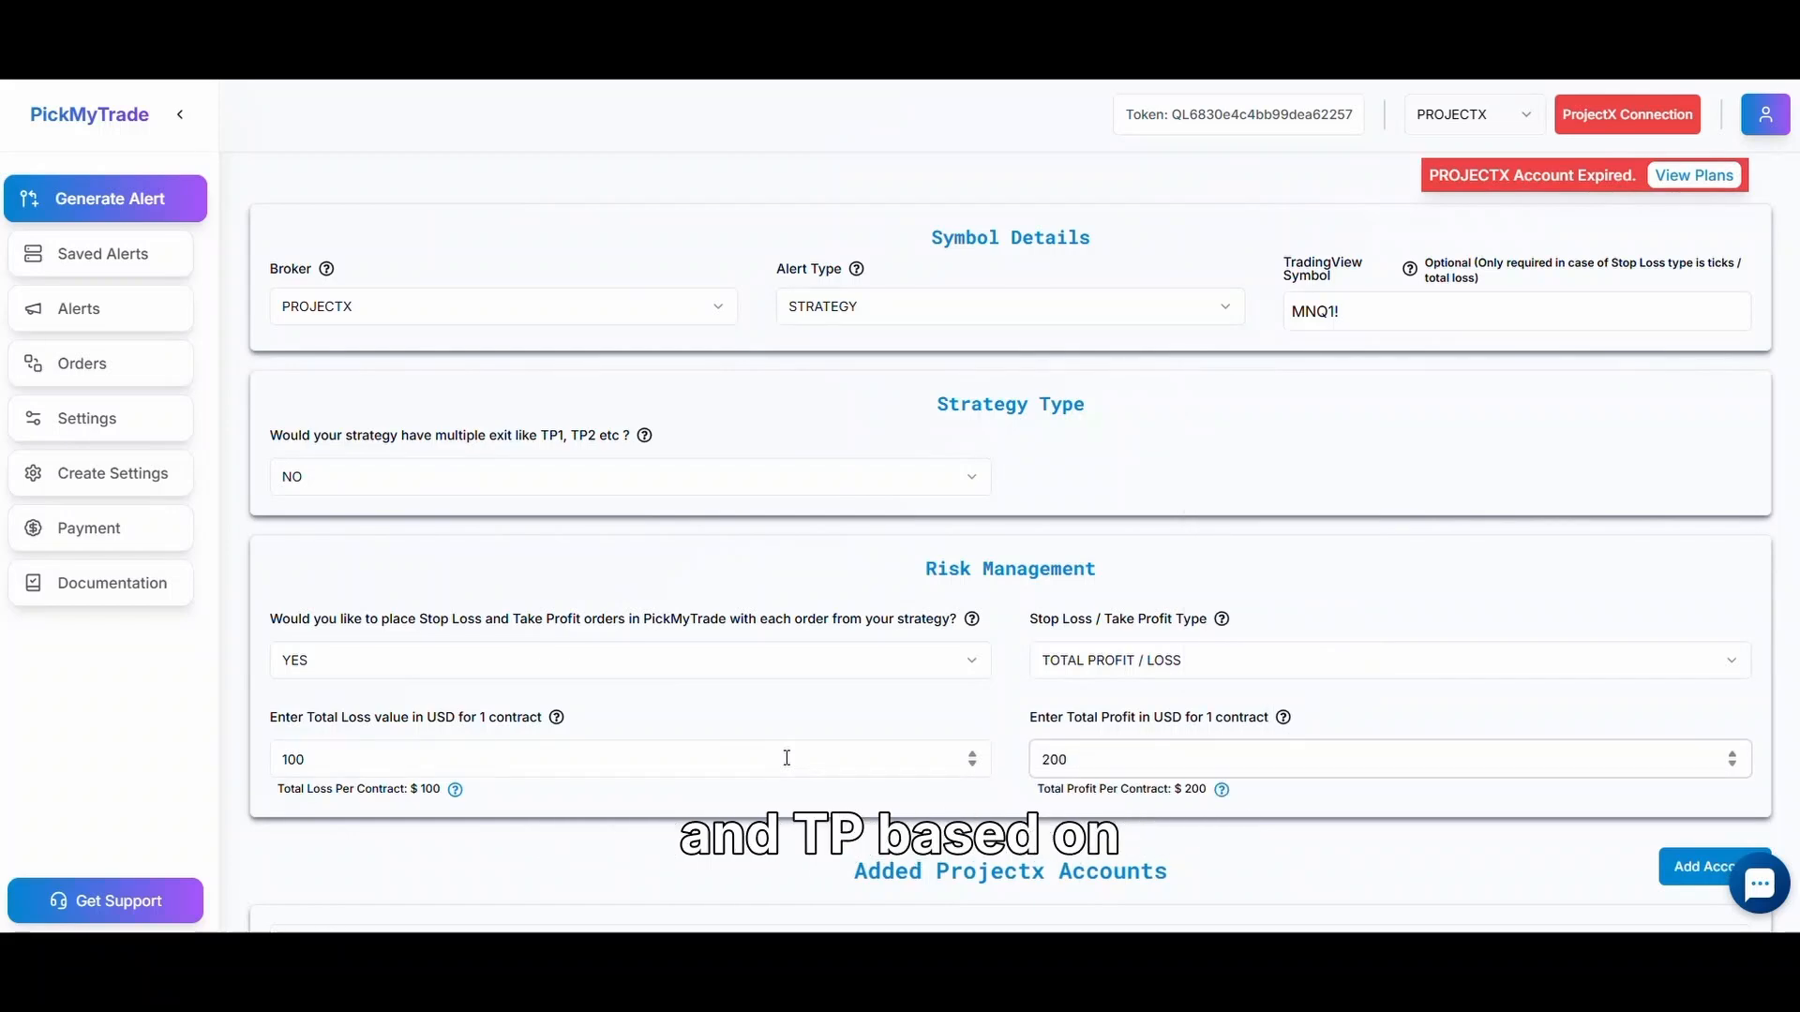
click(1273, 862)
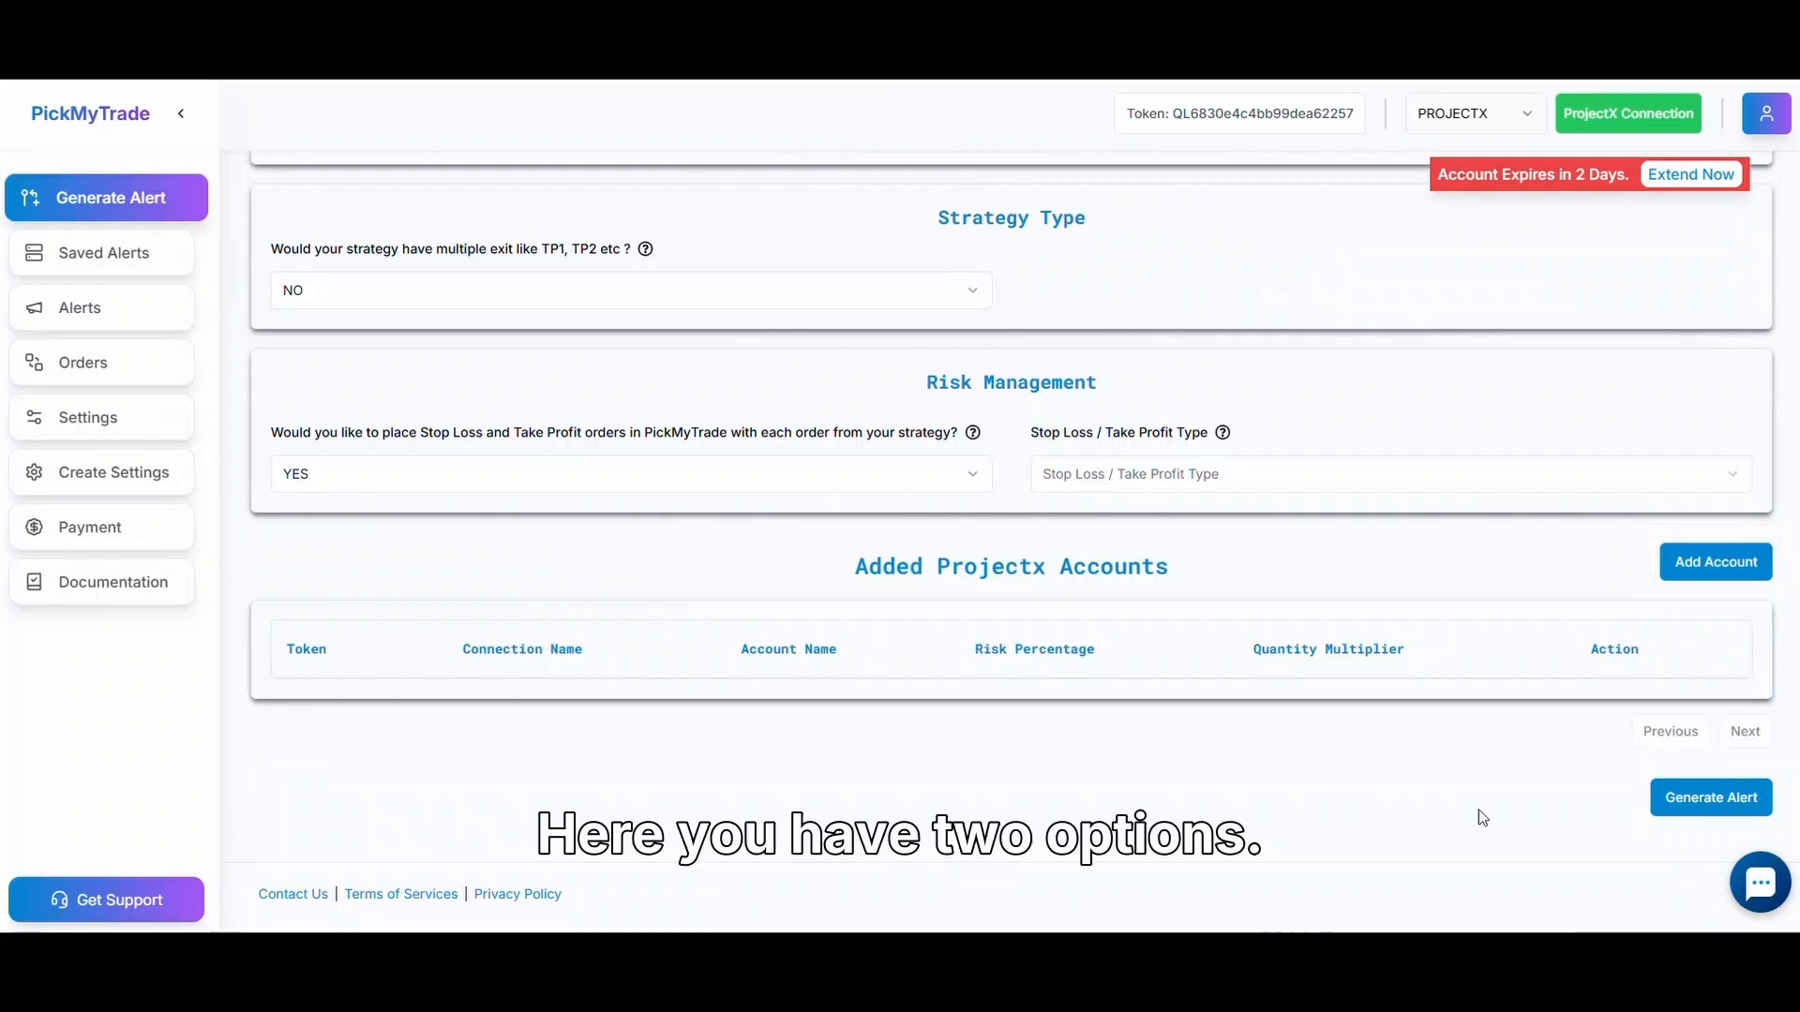
Add a ProjectX account from the current PickMyTrade login using connection PROJECTX1, the chosen account name and a quantity multiplier of 2.
click(1727, 581)
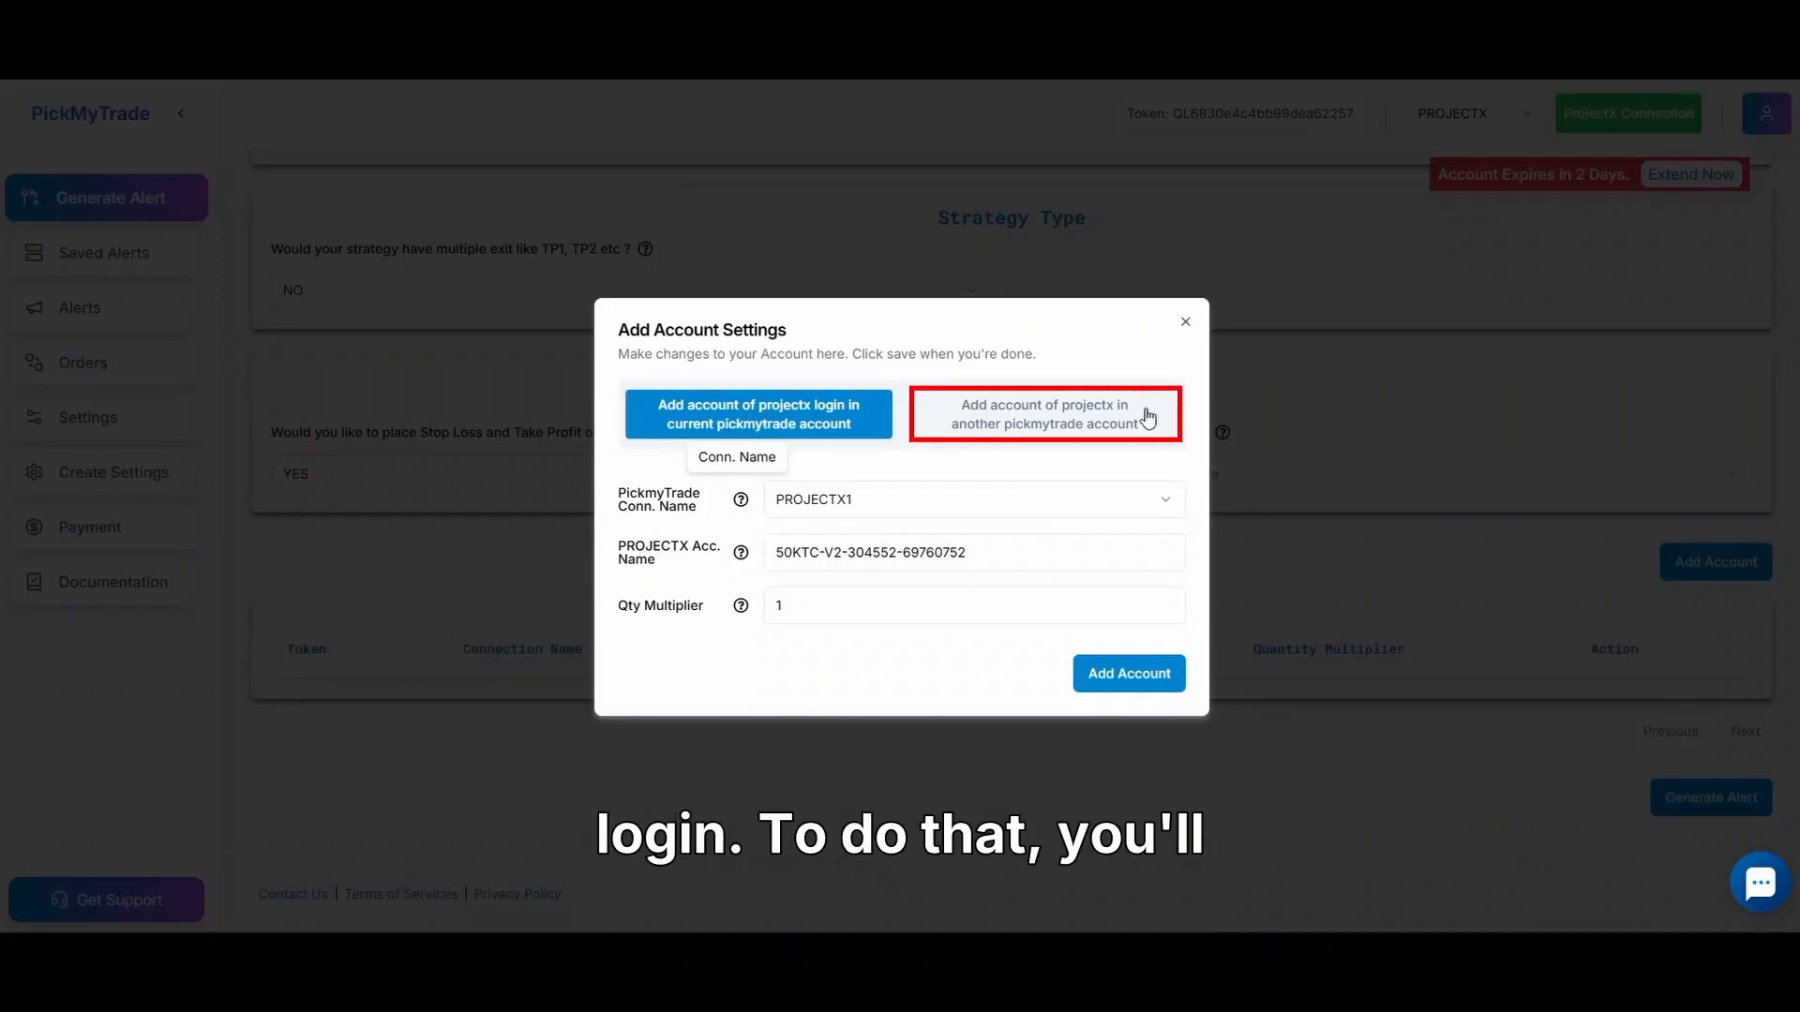
click(1060, 418)
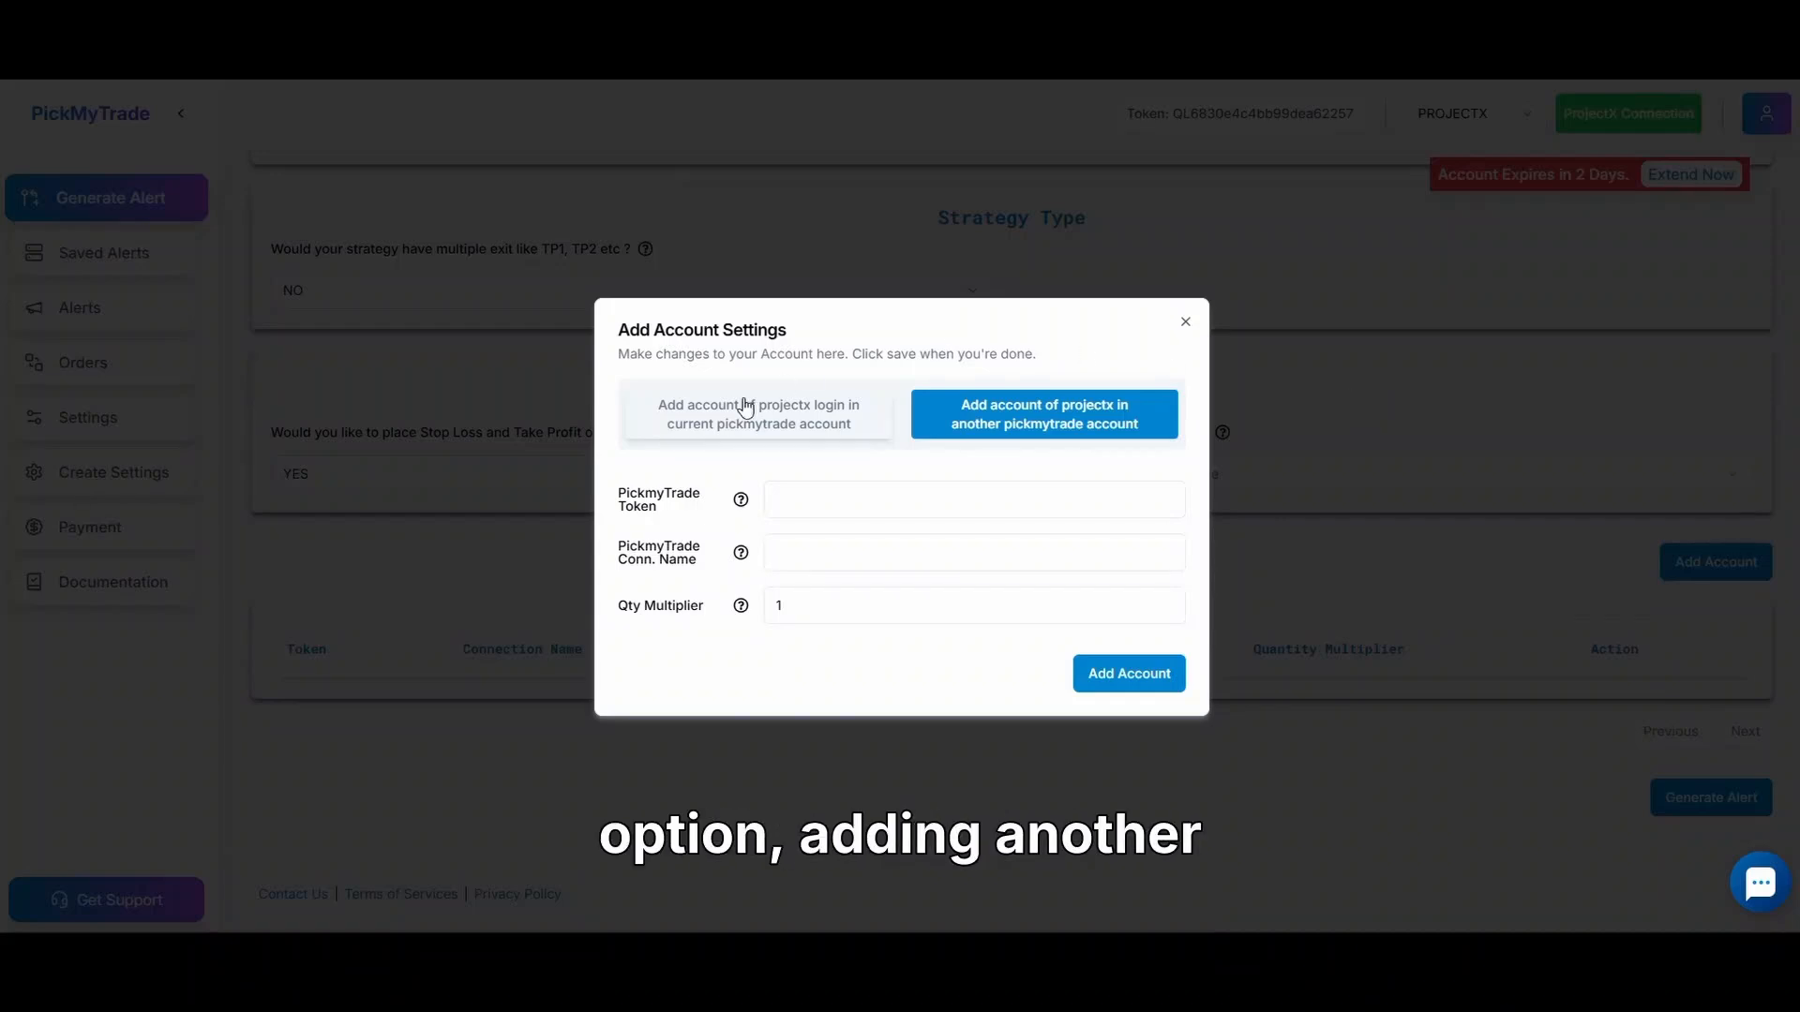
click(737, 430)
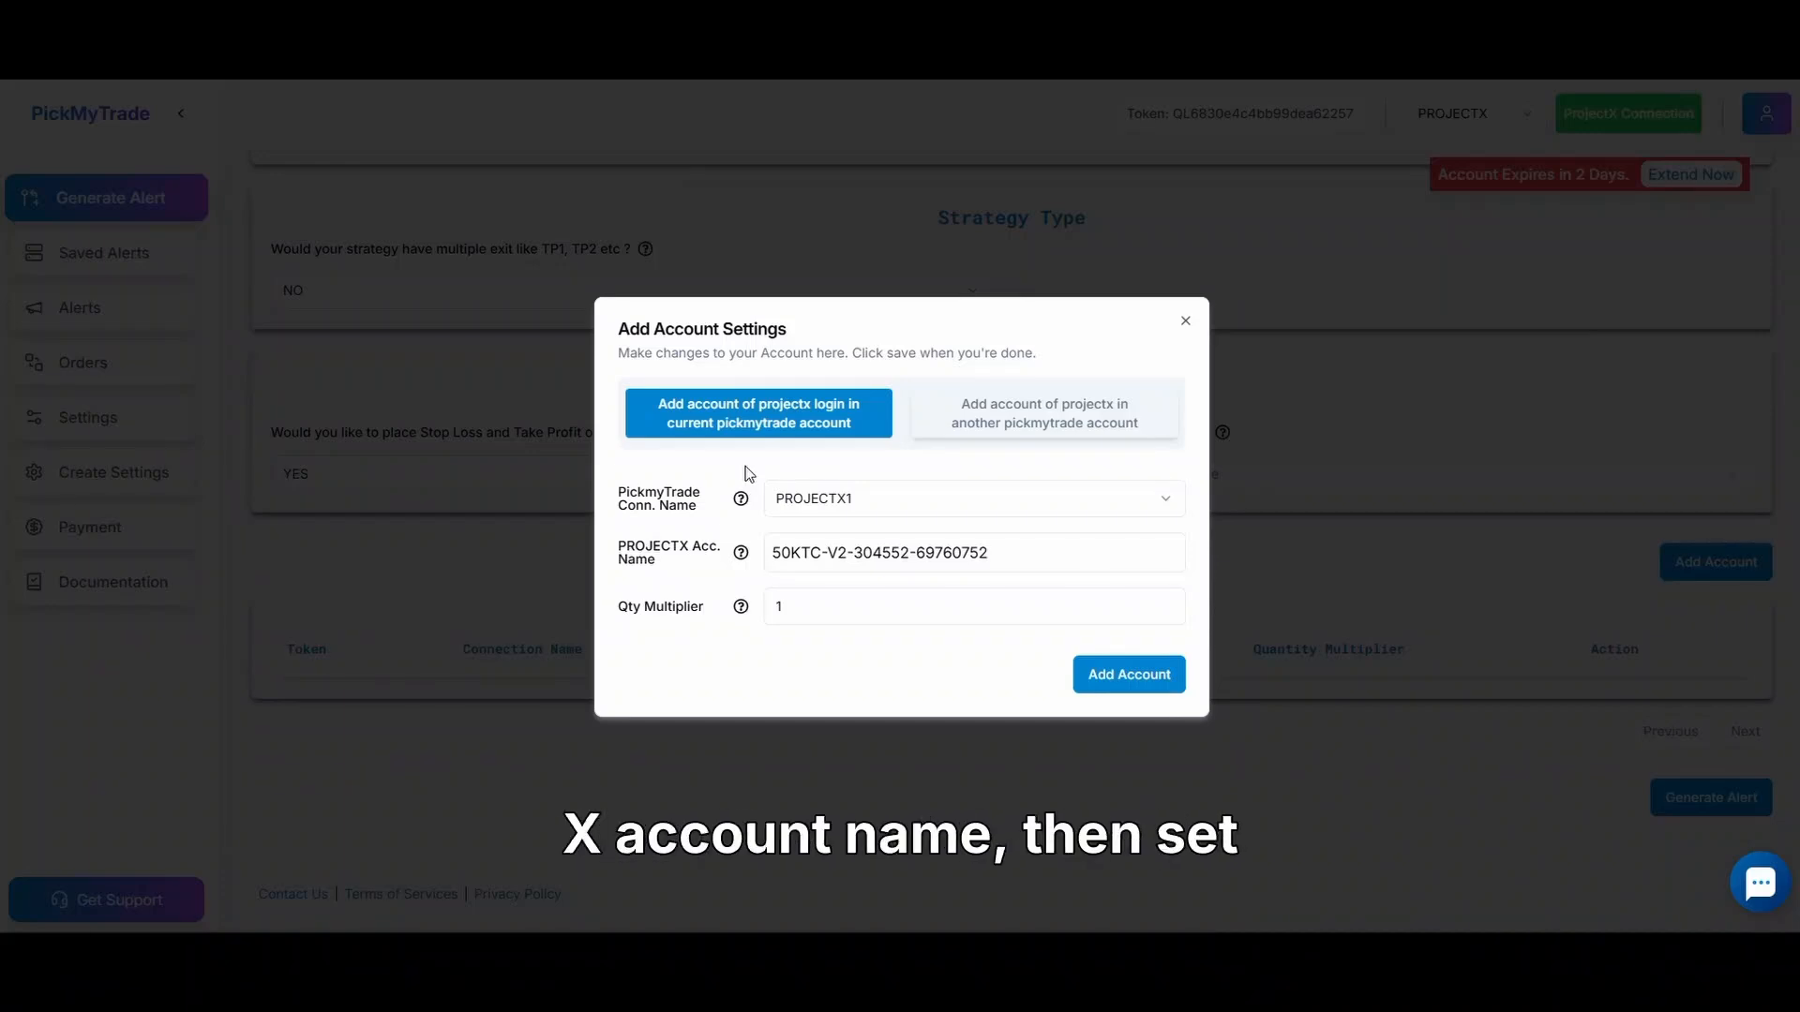
click(1113, 550)
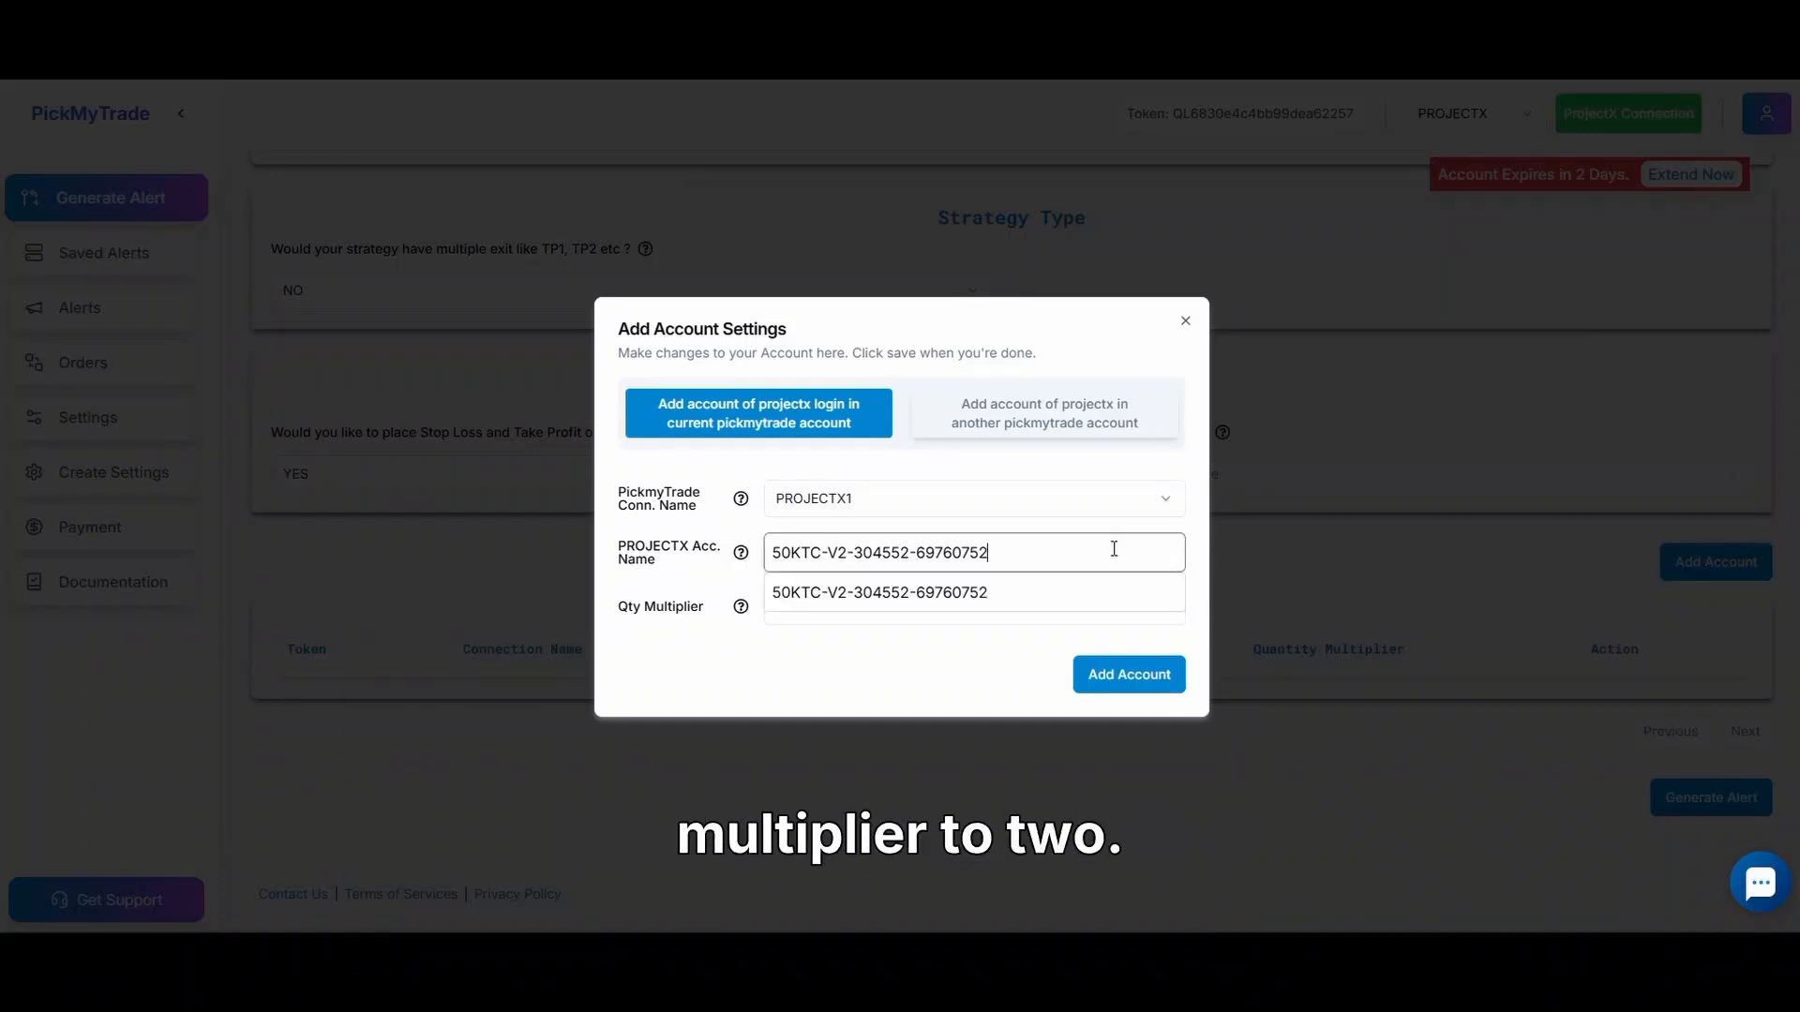
click(958, 606)
text(2)
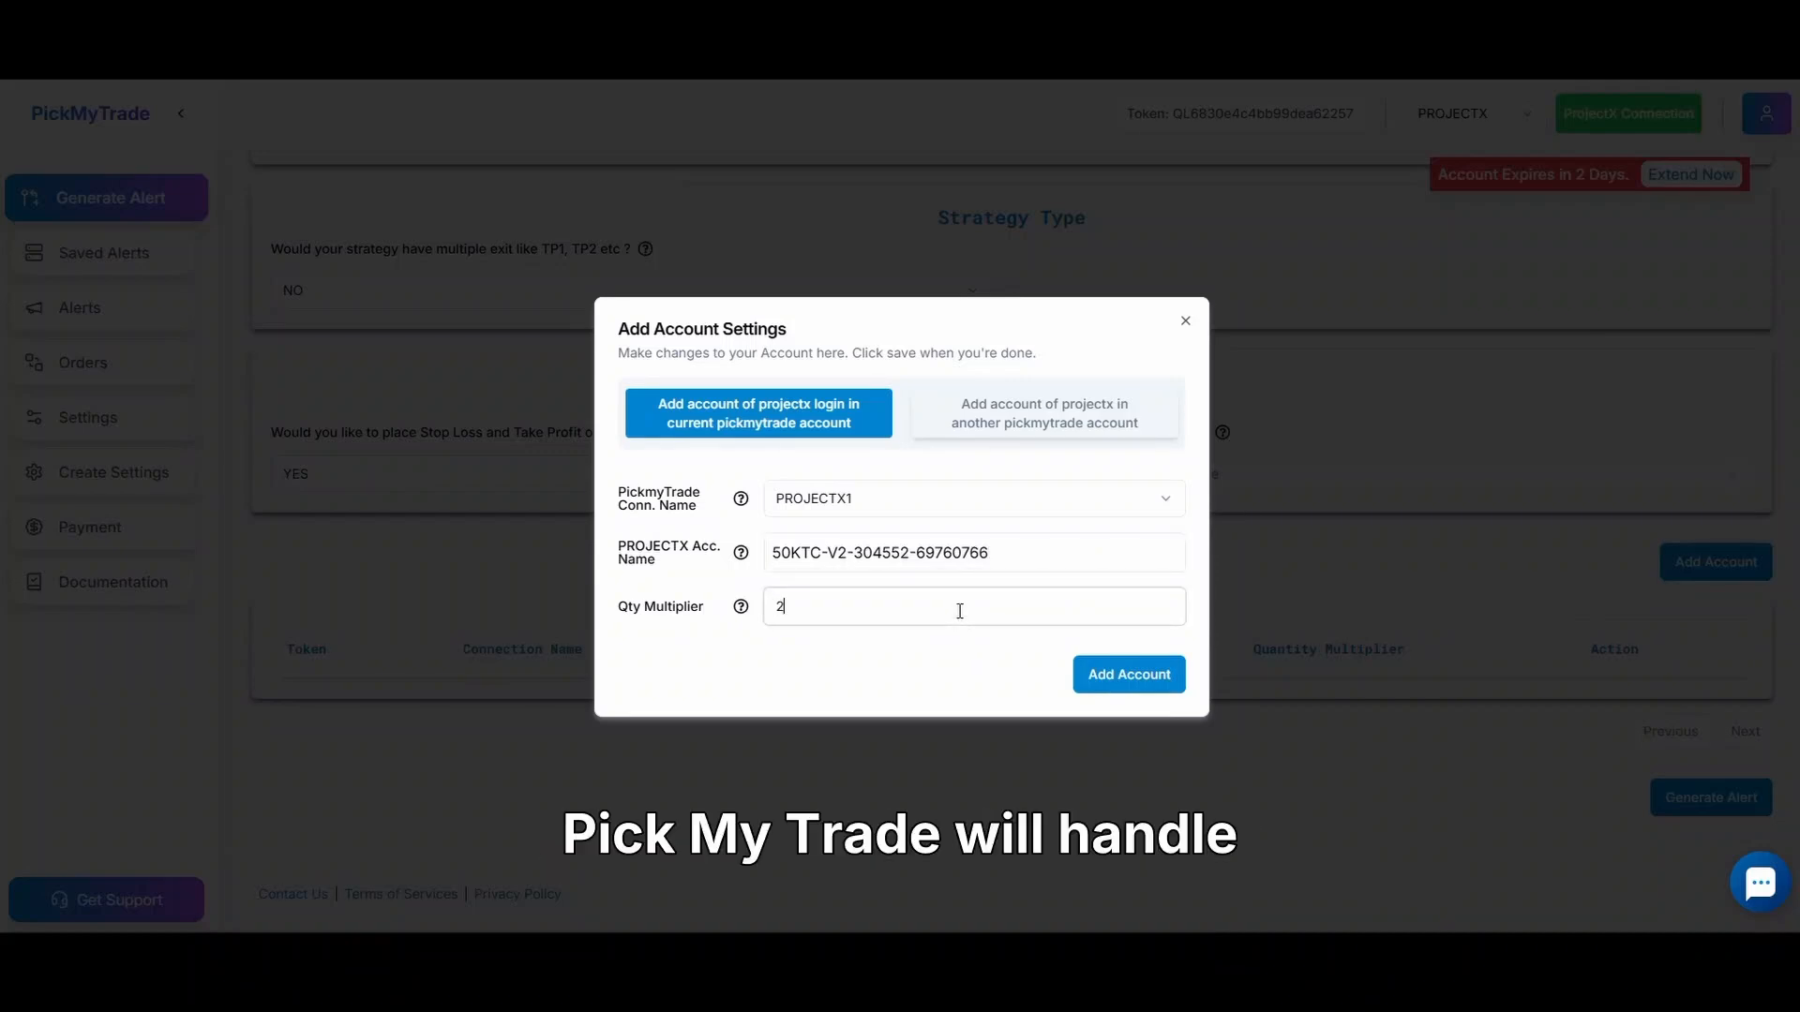
click(1115, 676)
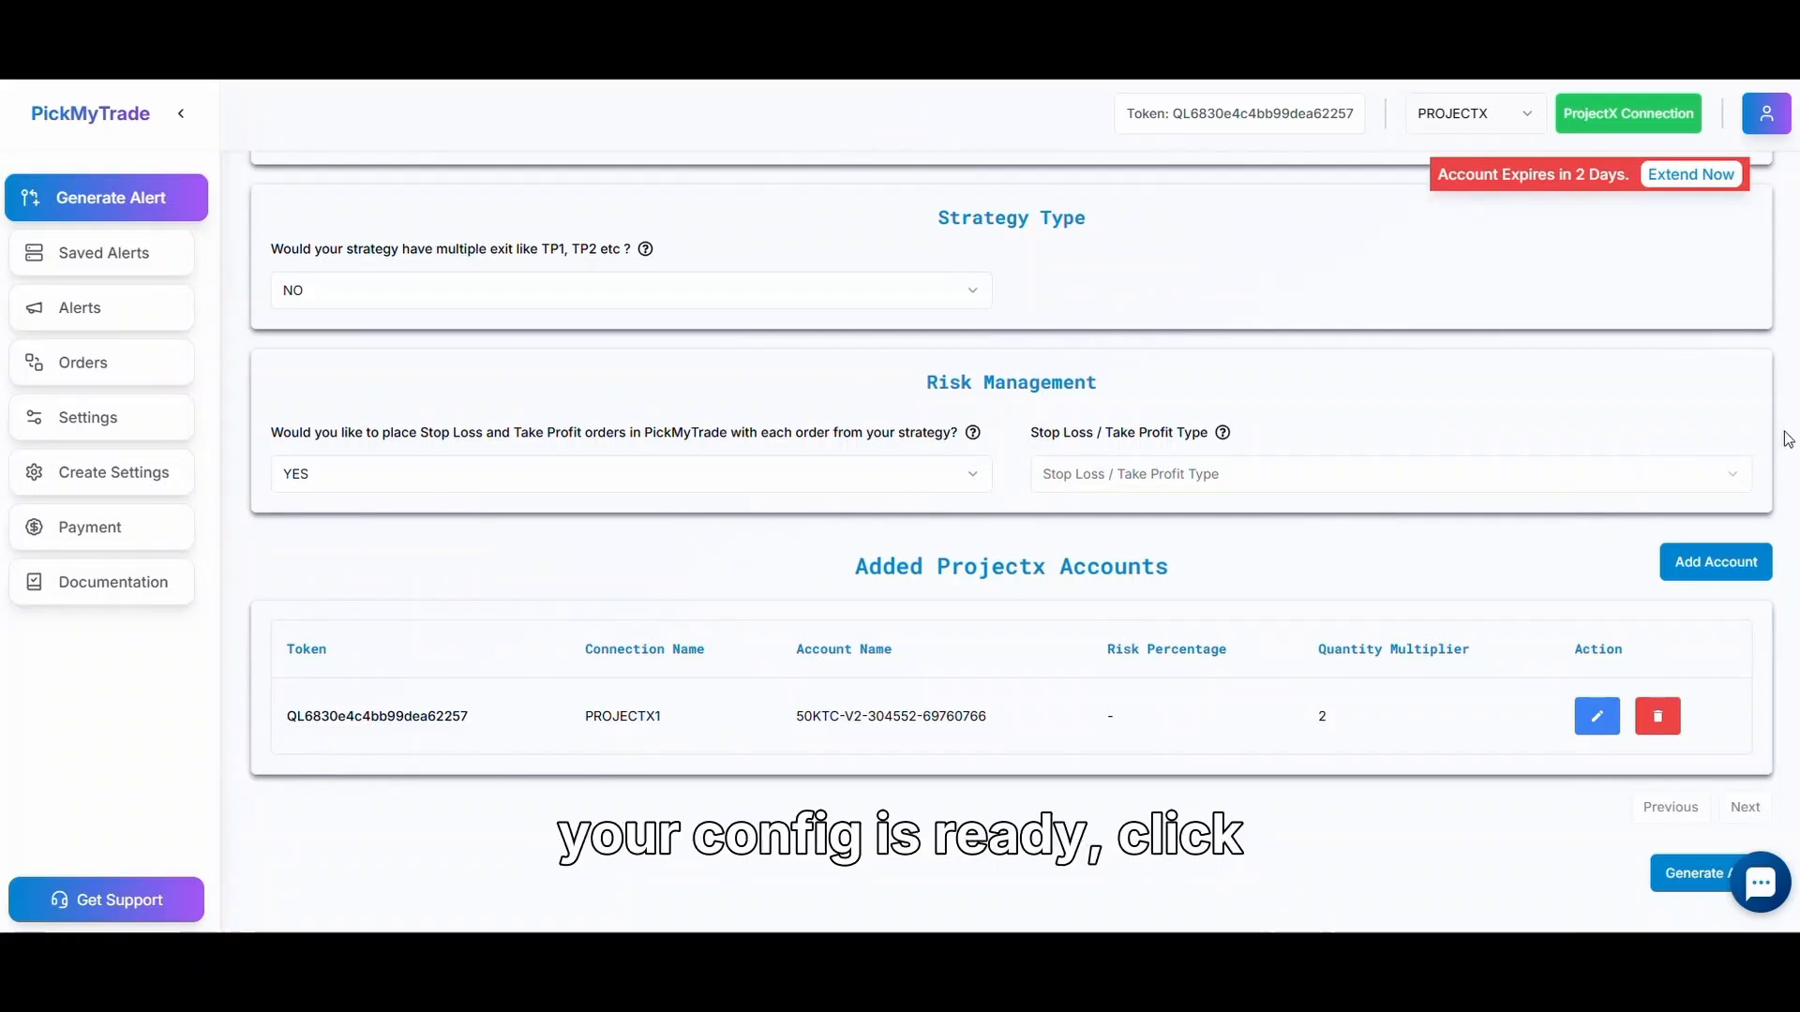
Generate the alert, copy its webhook URL, and examine the generated JSON code.
scroll(1768, 441, down, 1)
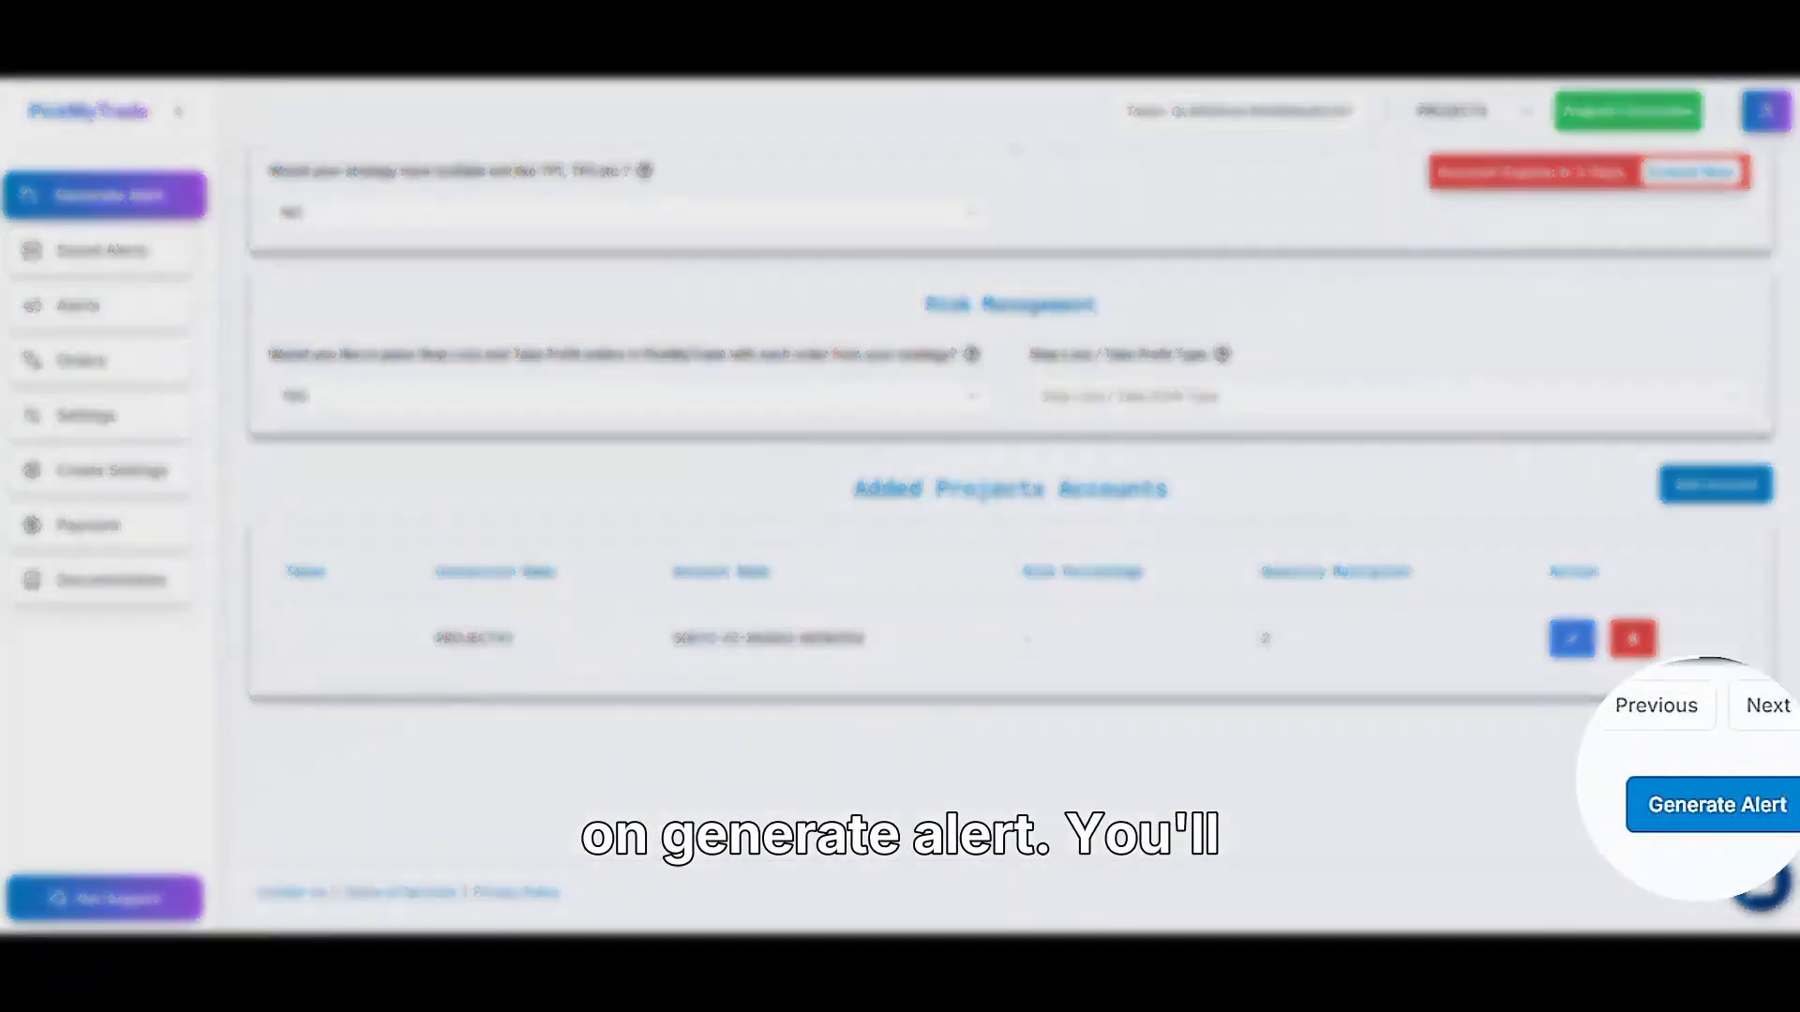
click(1691, 808)
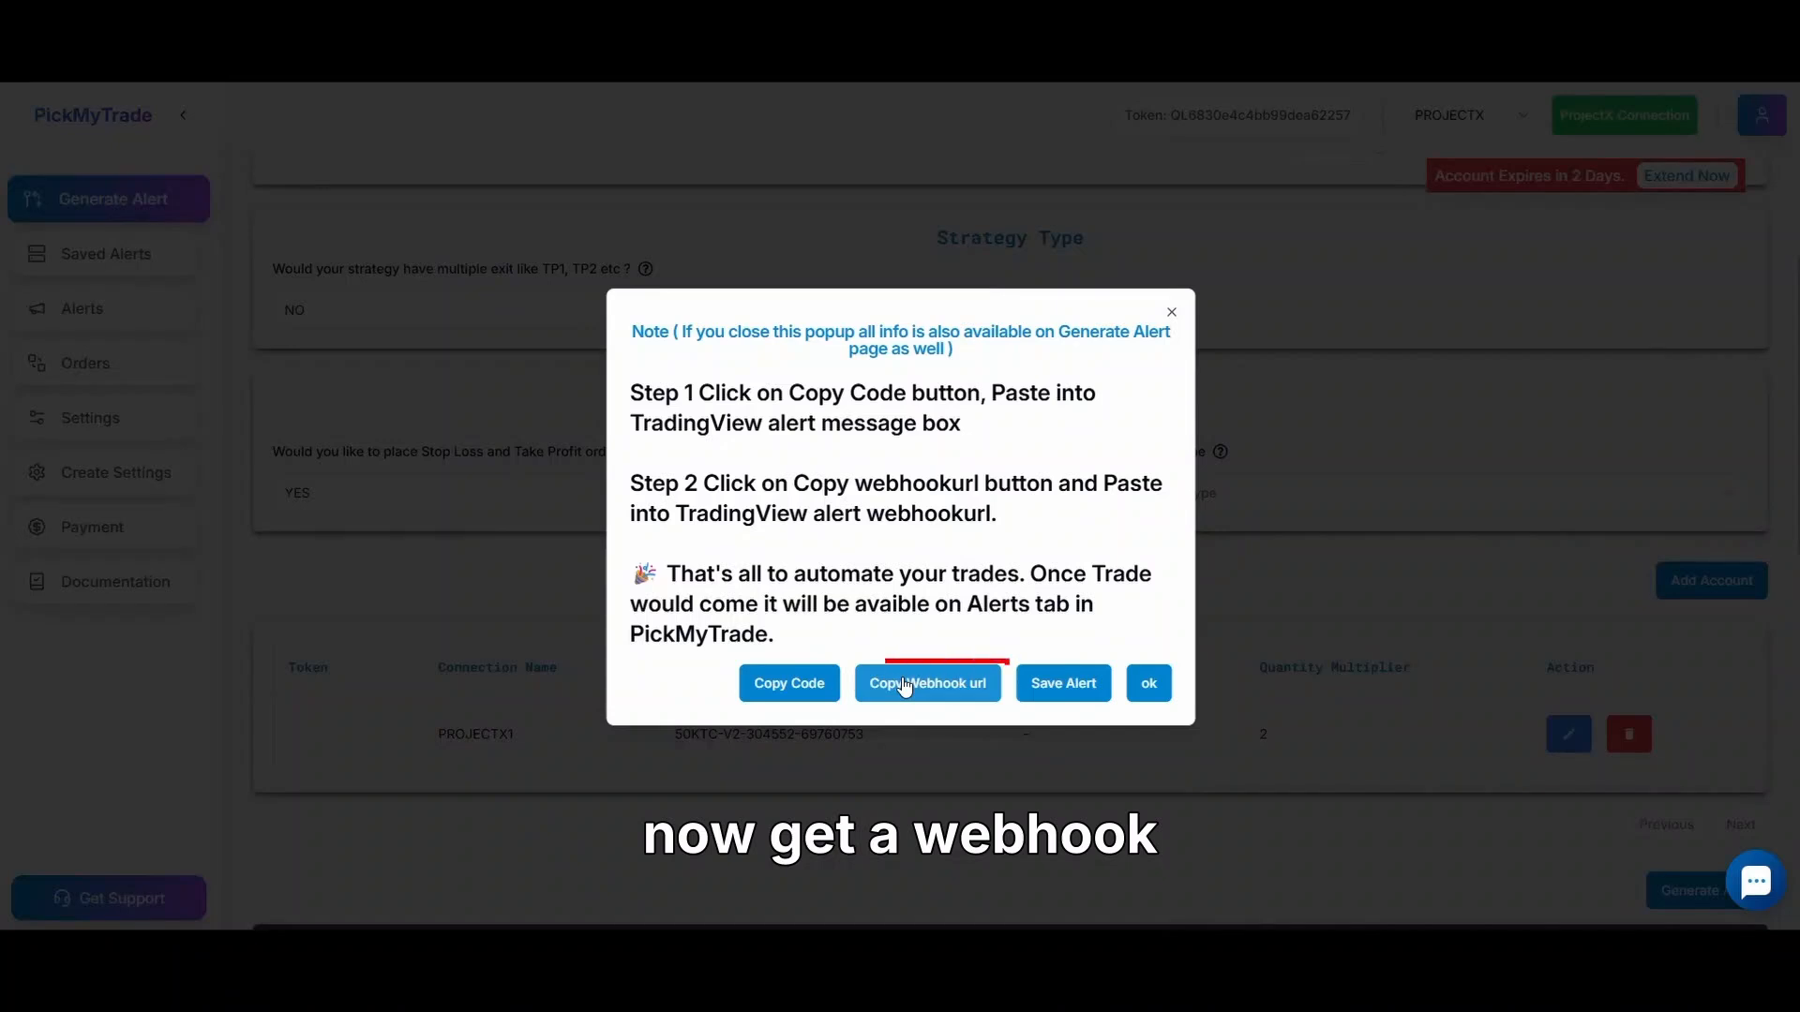
click(904, 685)
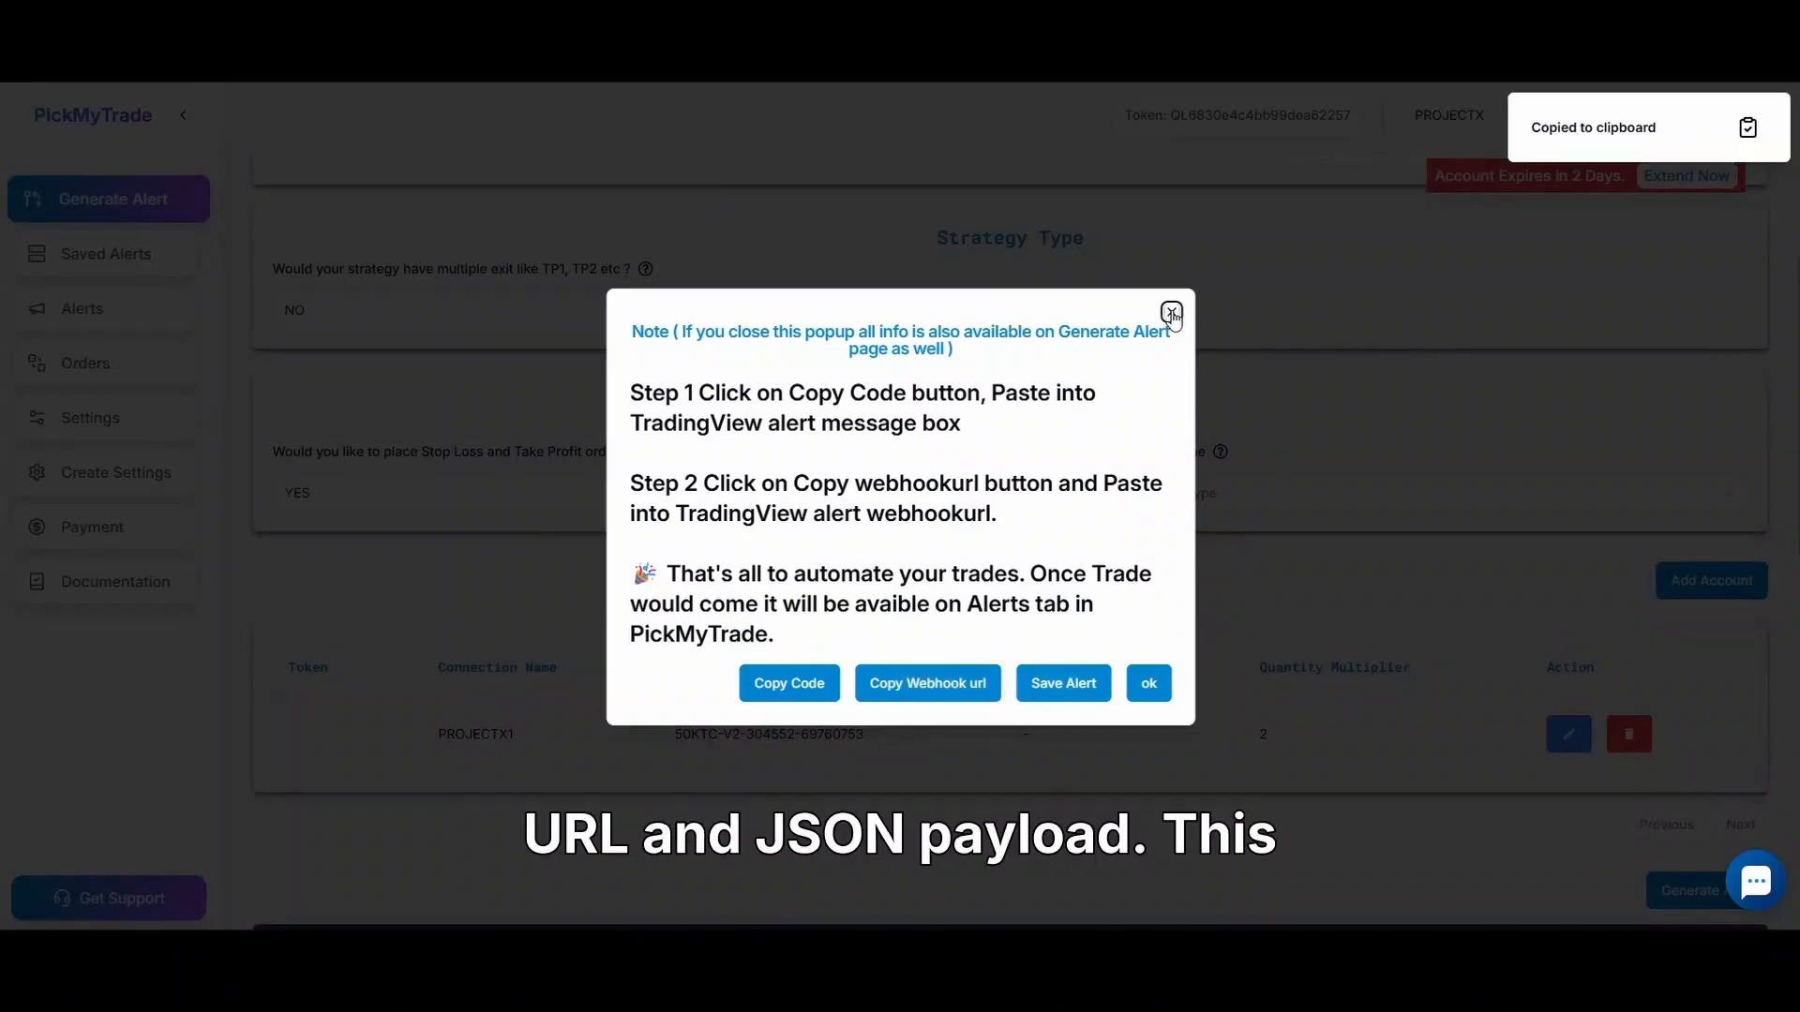
click(1171, 313)
scroll(1207, 547, down, 9)
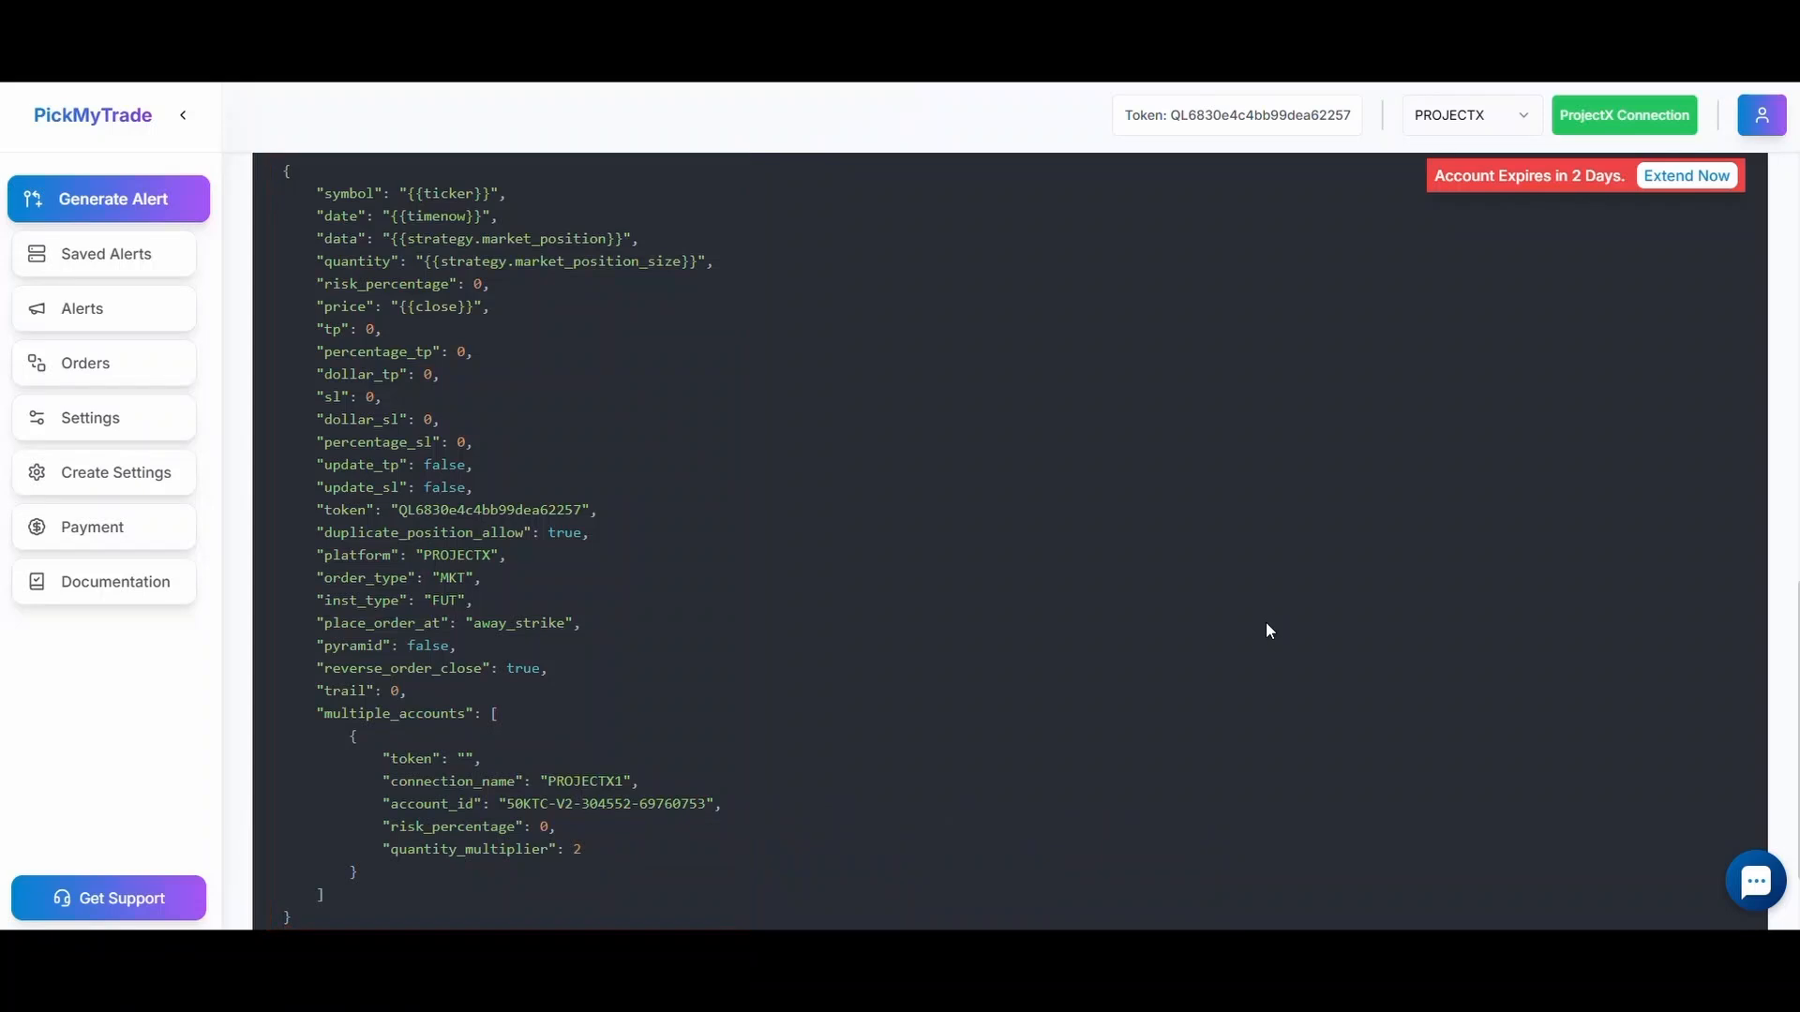
scroll(1265, 623, down, 1)
scroll(1266, 623, up, 1)
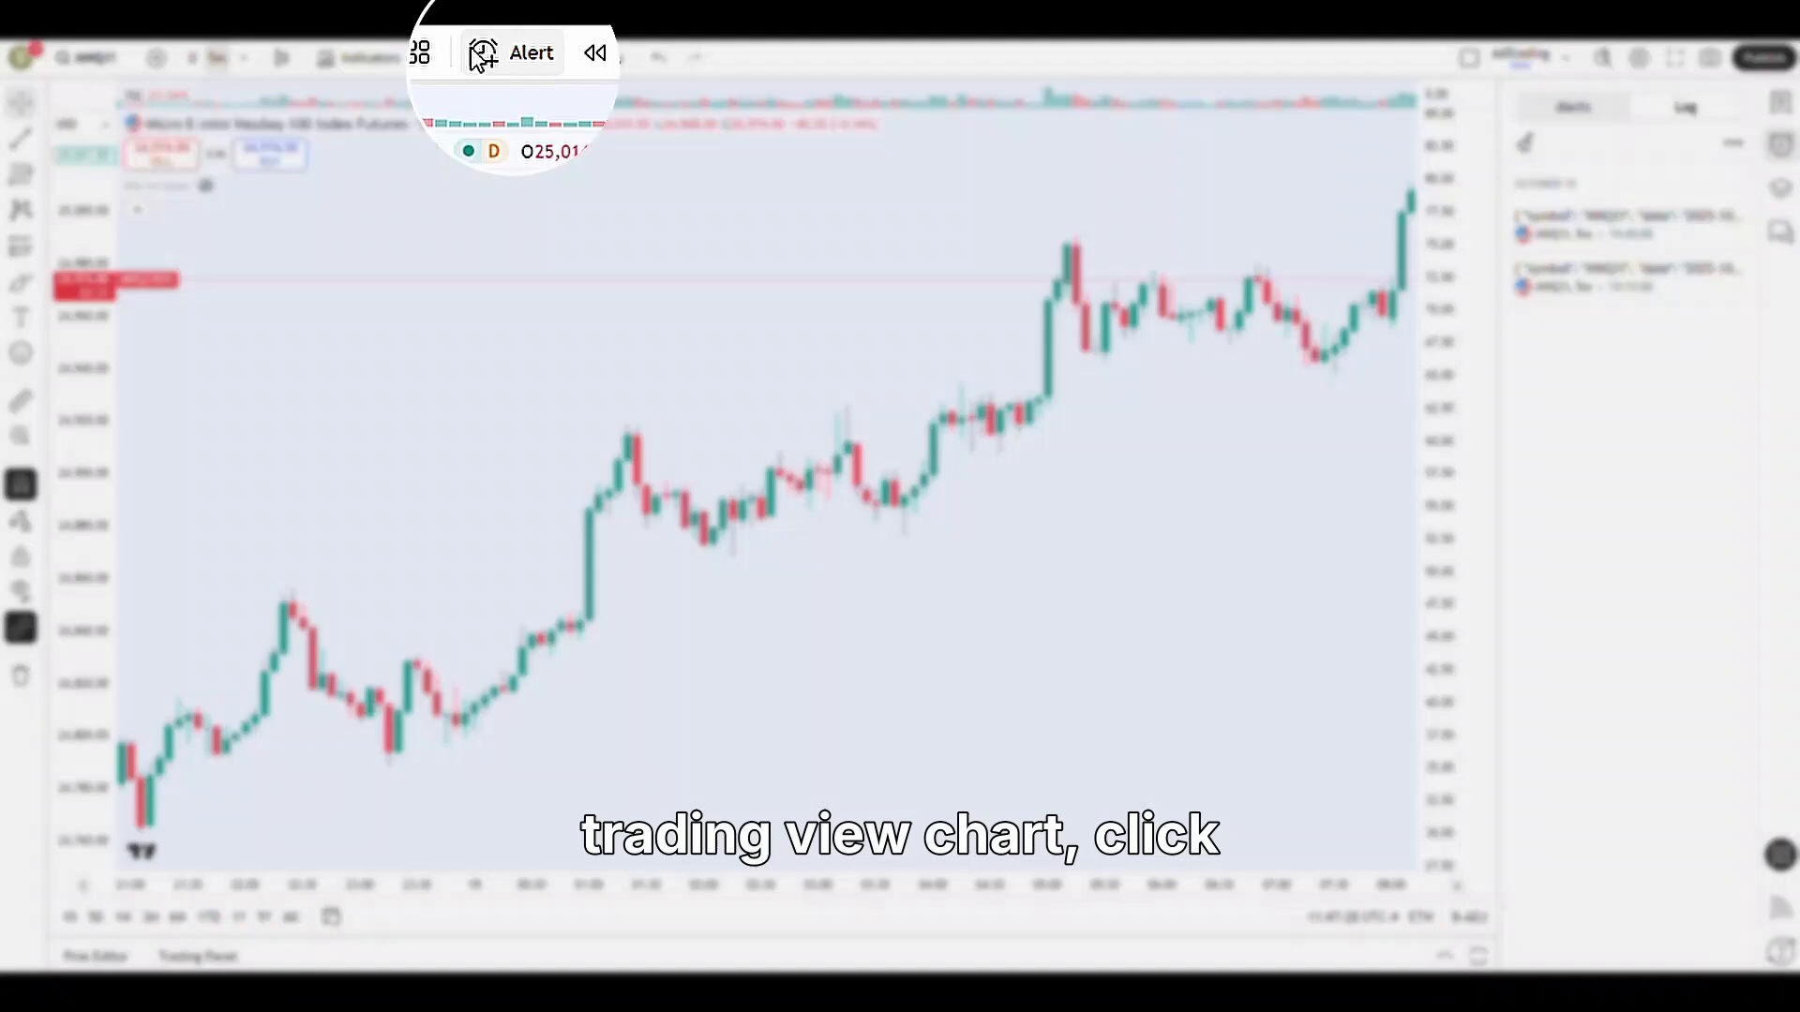
click(492, 58)
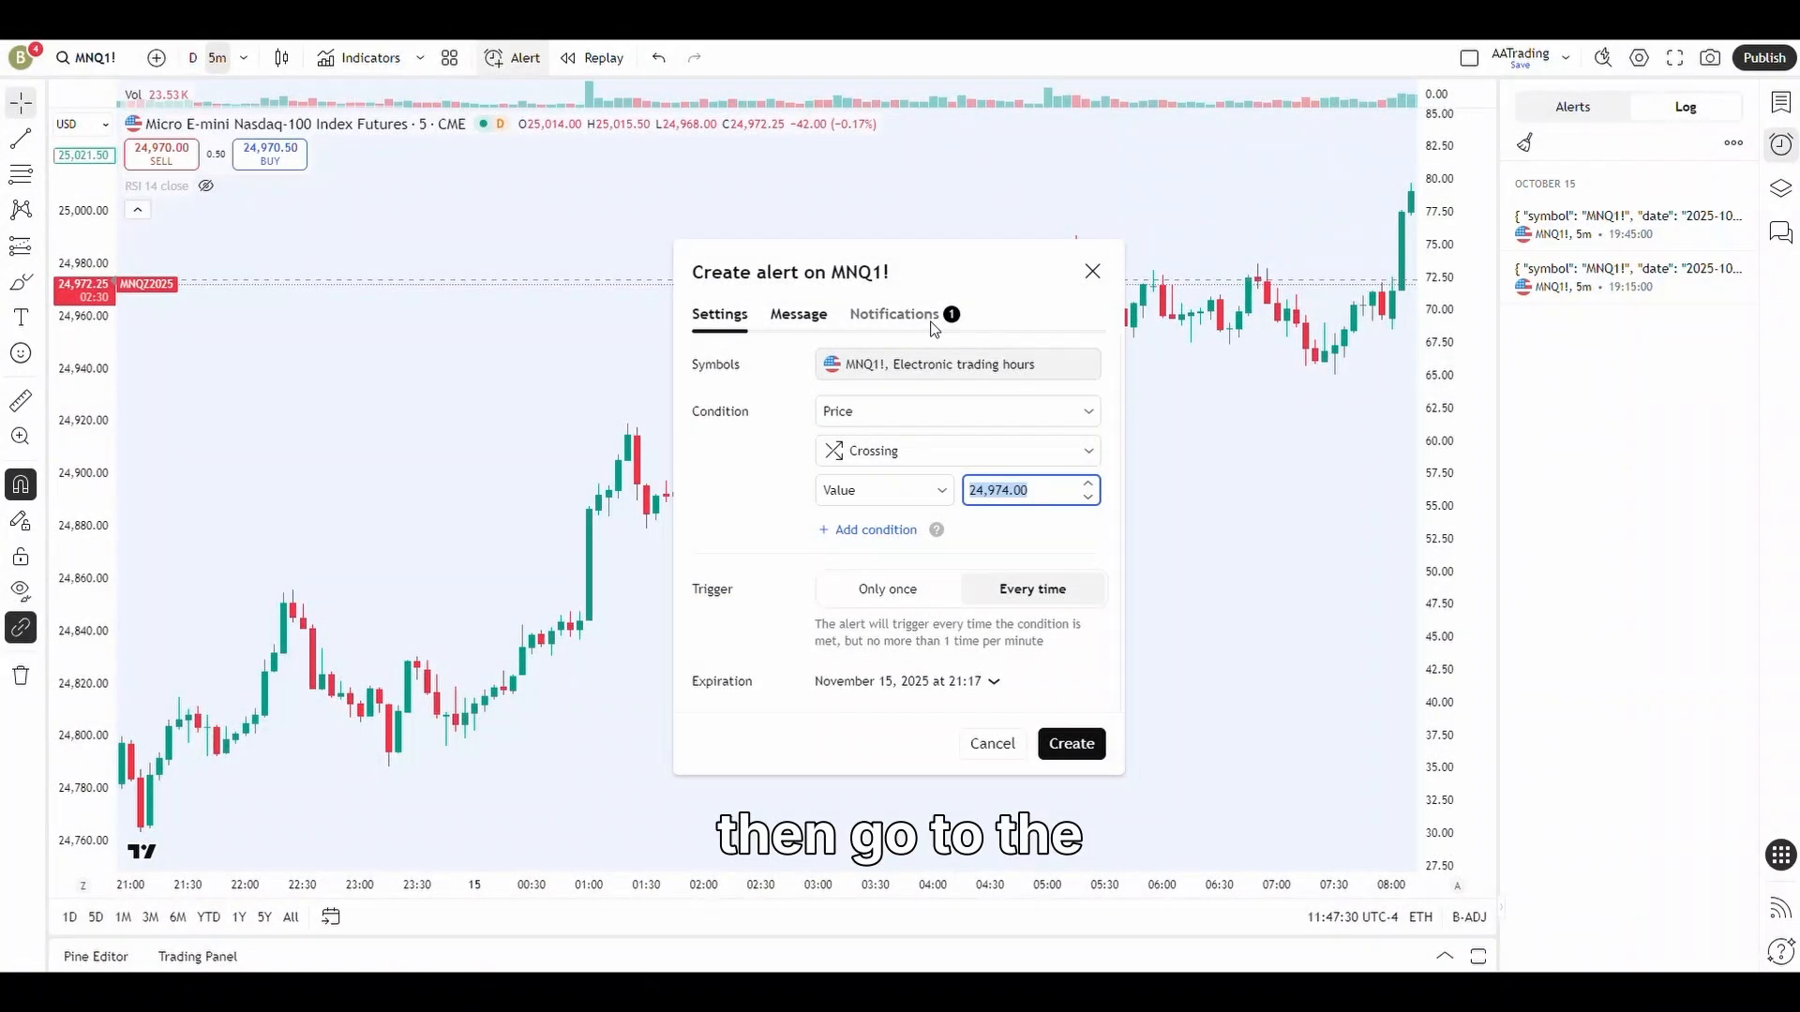
click(931, 324)
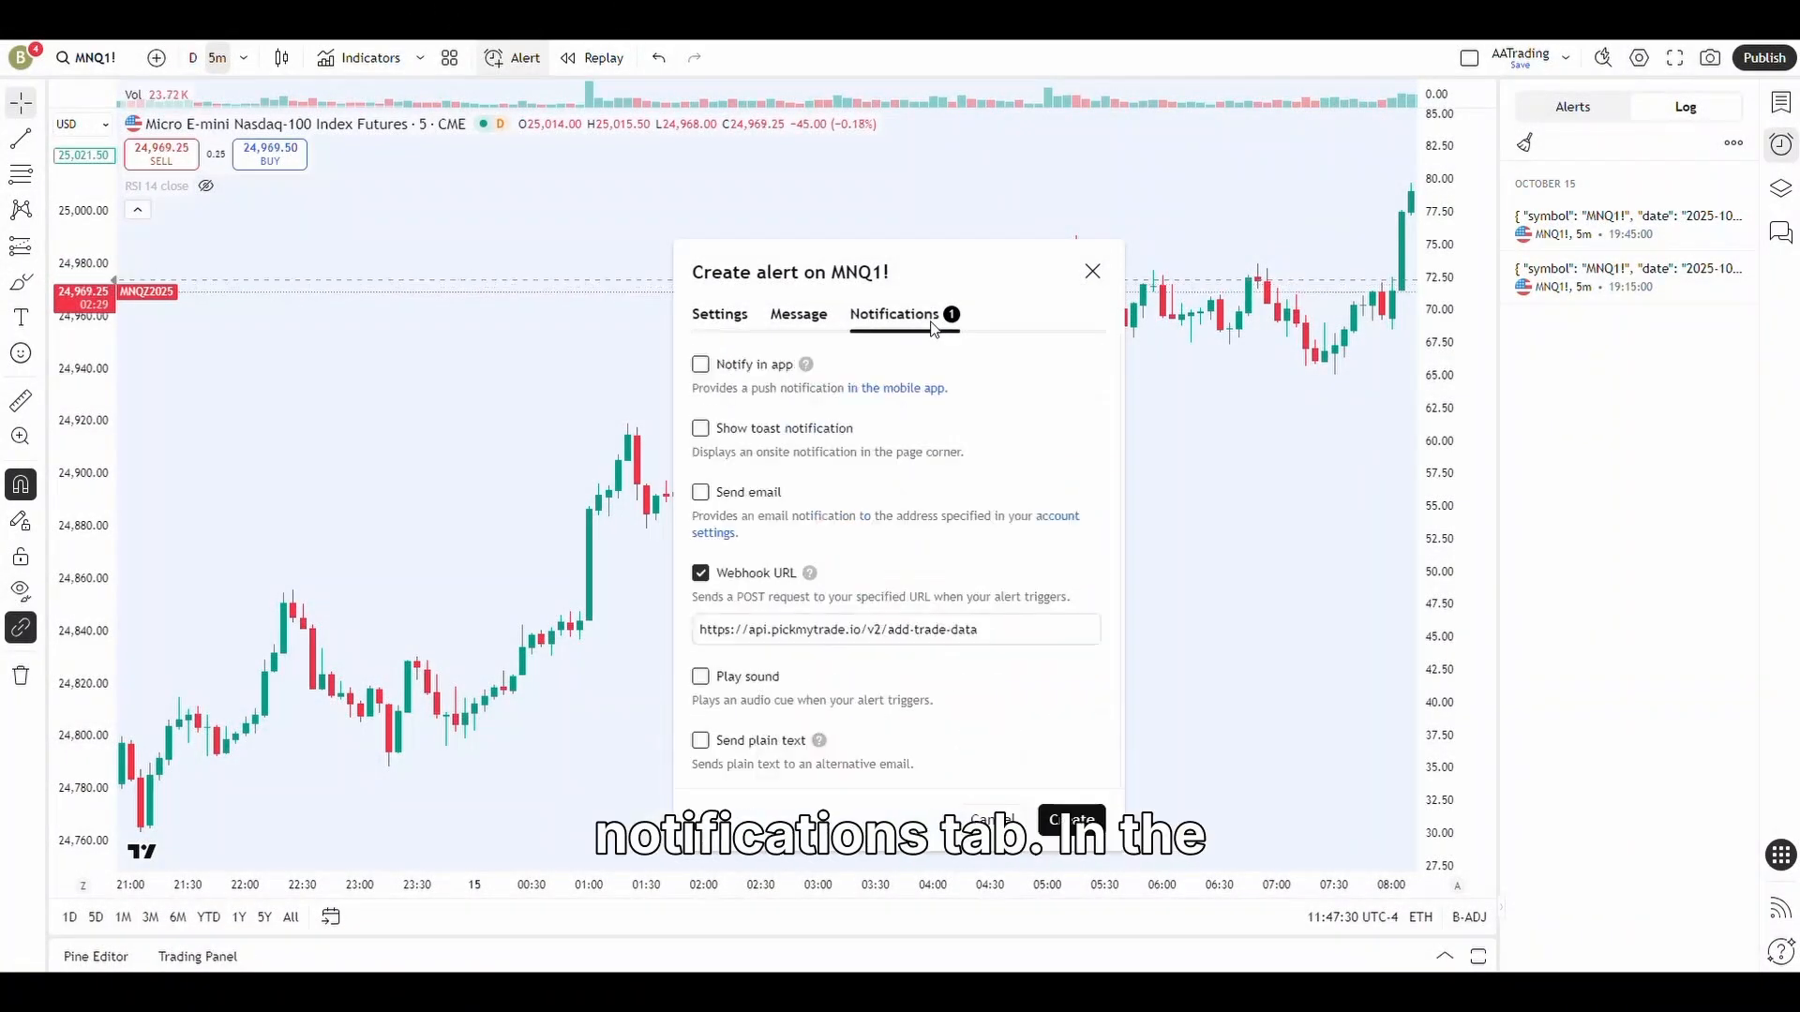
drag(1003, 628, 701, 628)
key(BackSpace)
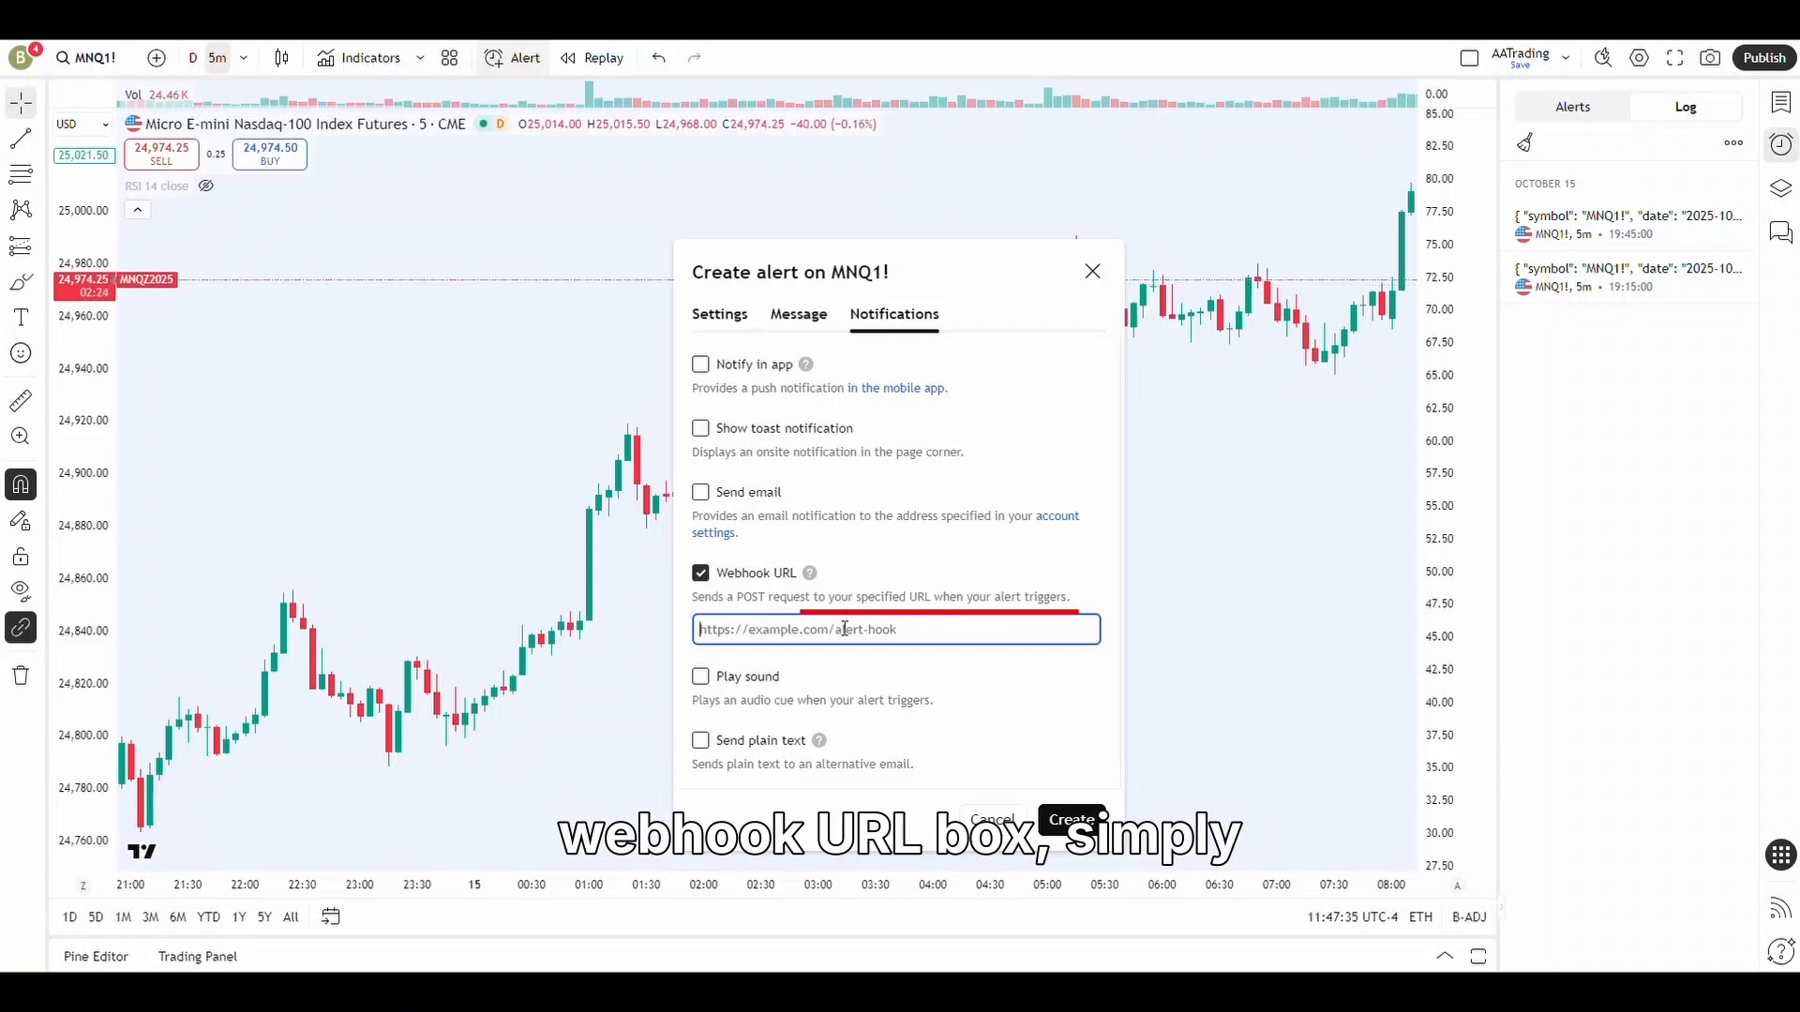
key(ctrl+v)
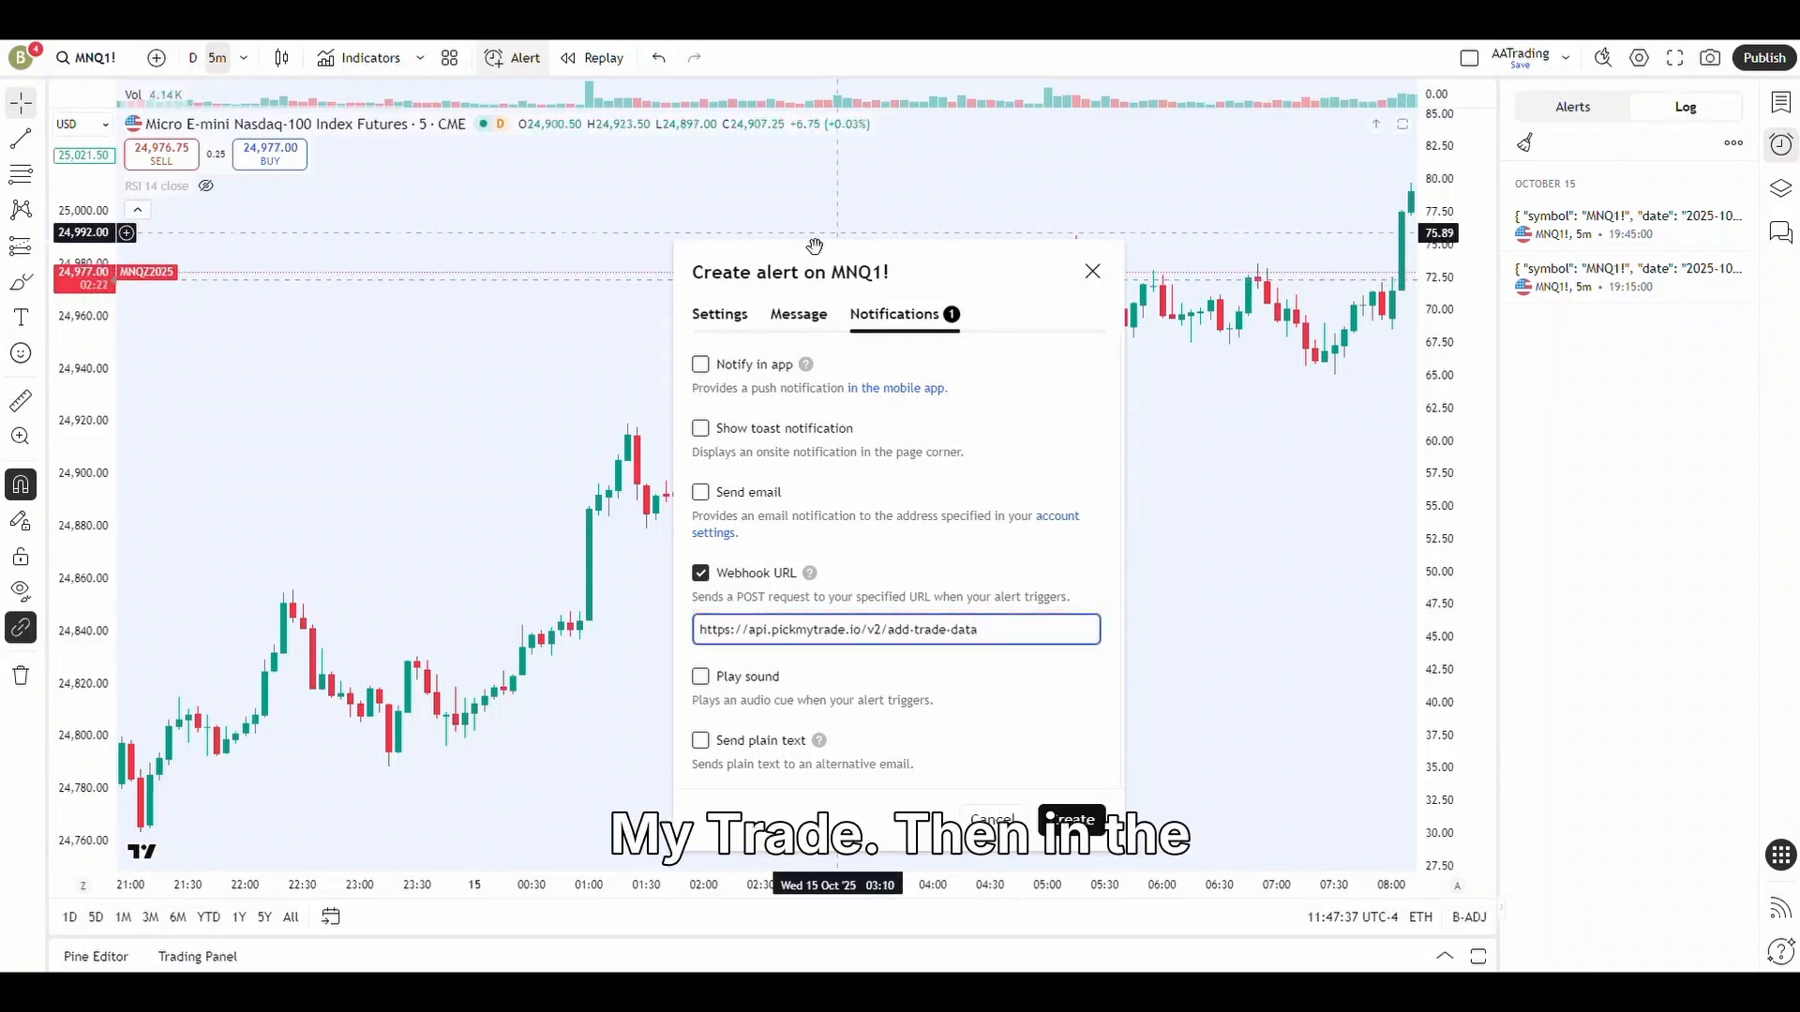
Replace the alert's default message with the JSON code generated by PickMyTrade, including its account token.
click(800, 315)
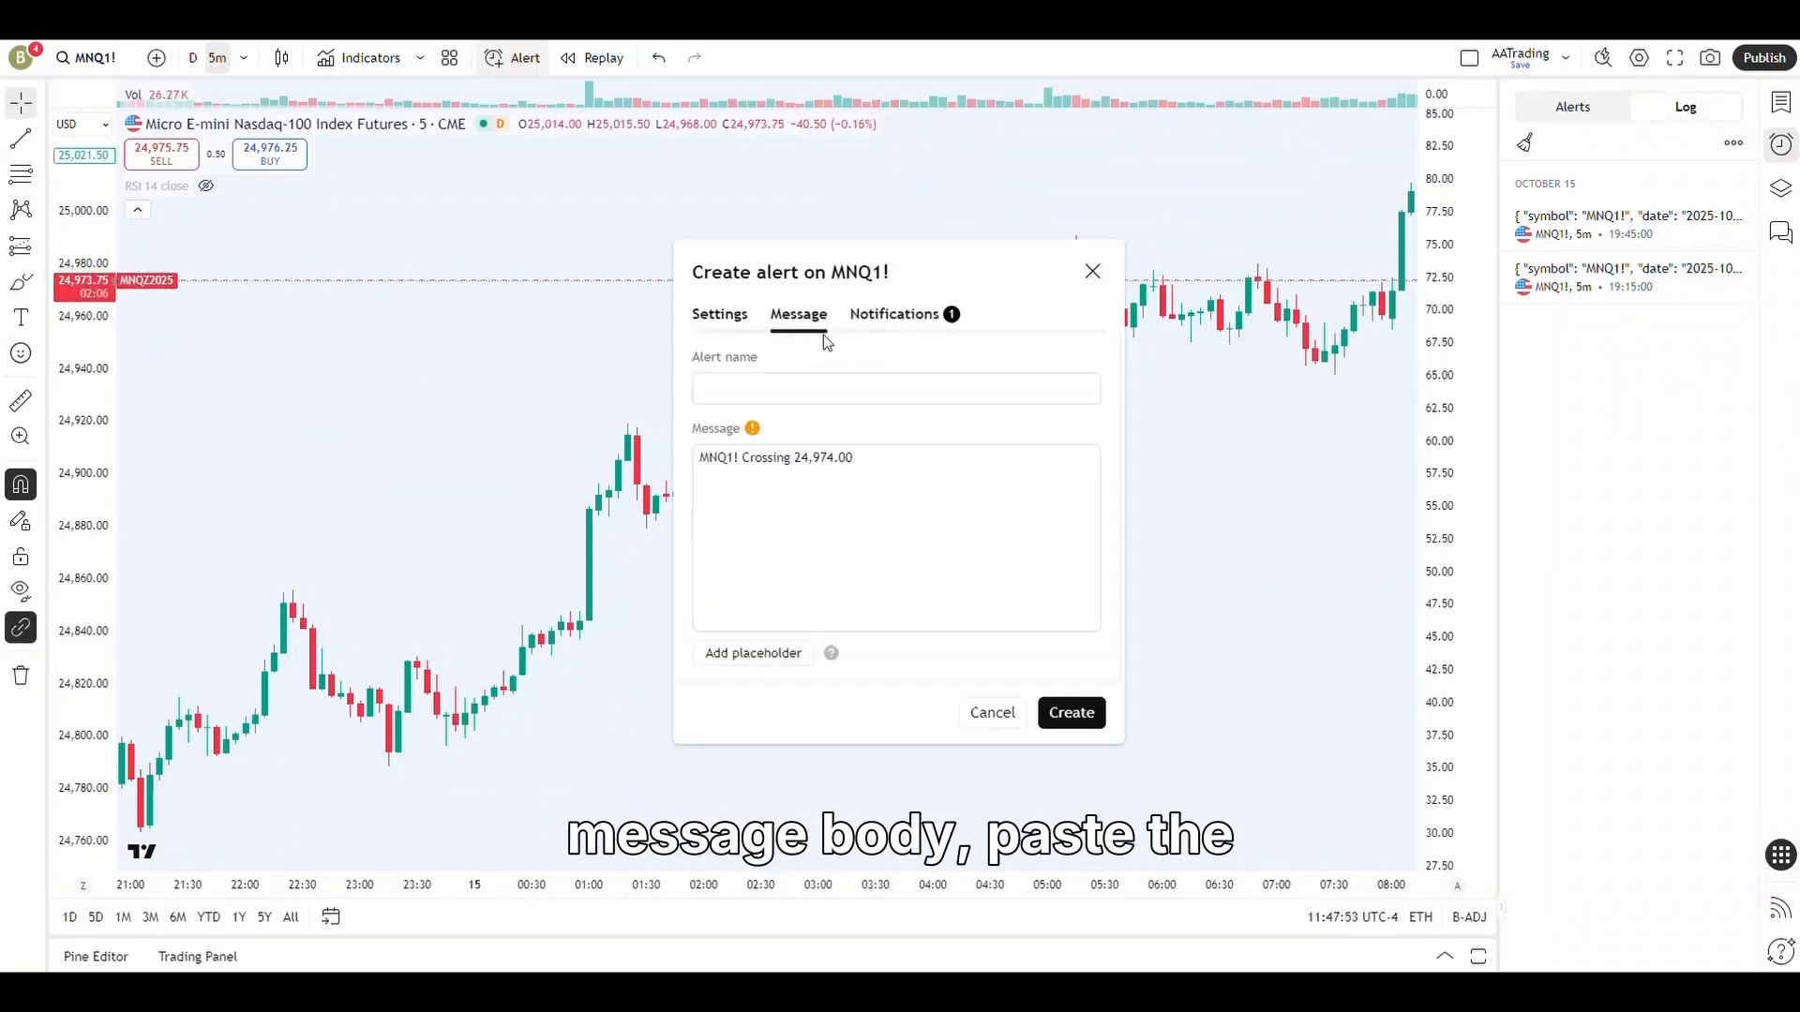
click(852, 510)
key(ctrl+a)
key(ctrl+v)
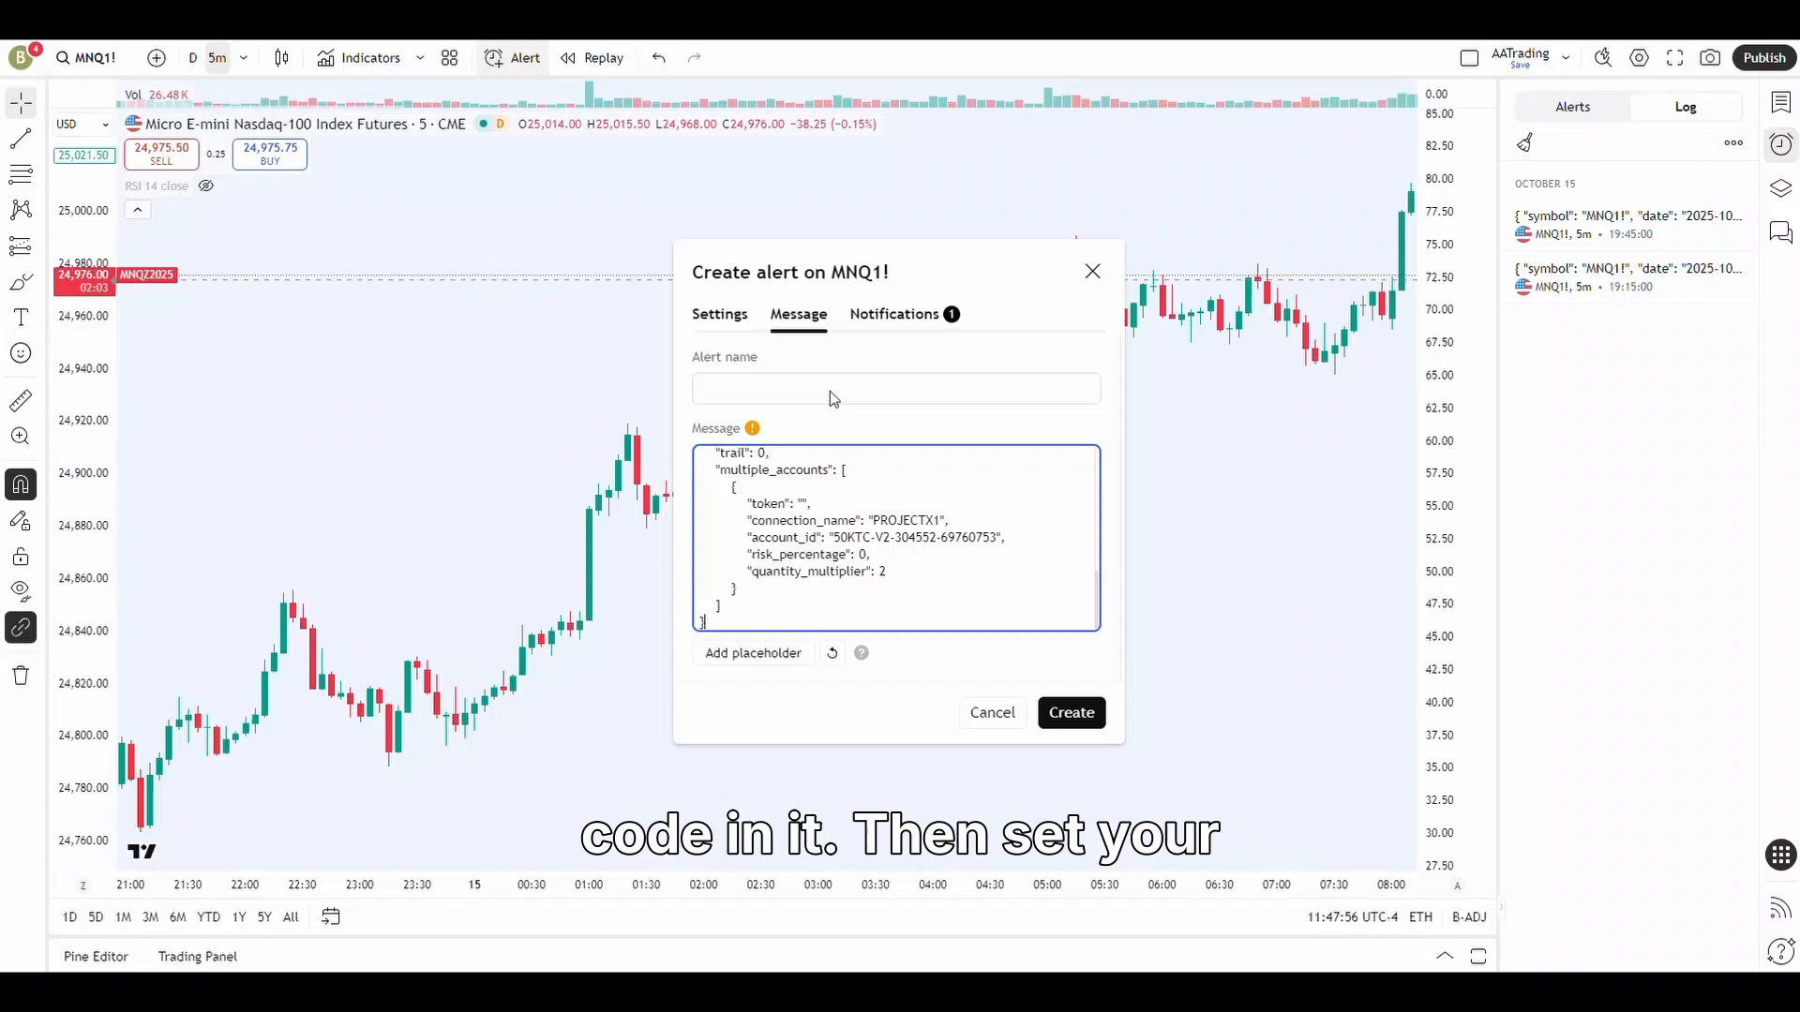
Set the alert condition to SuperTrend STRATEGY and create the alert.
click(719, 313)
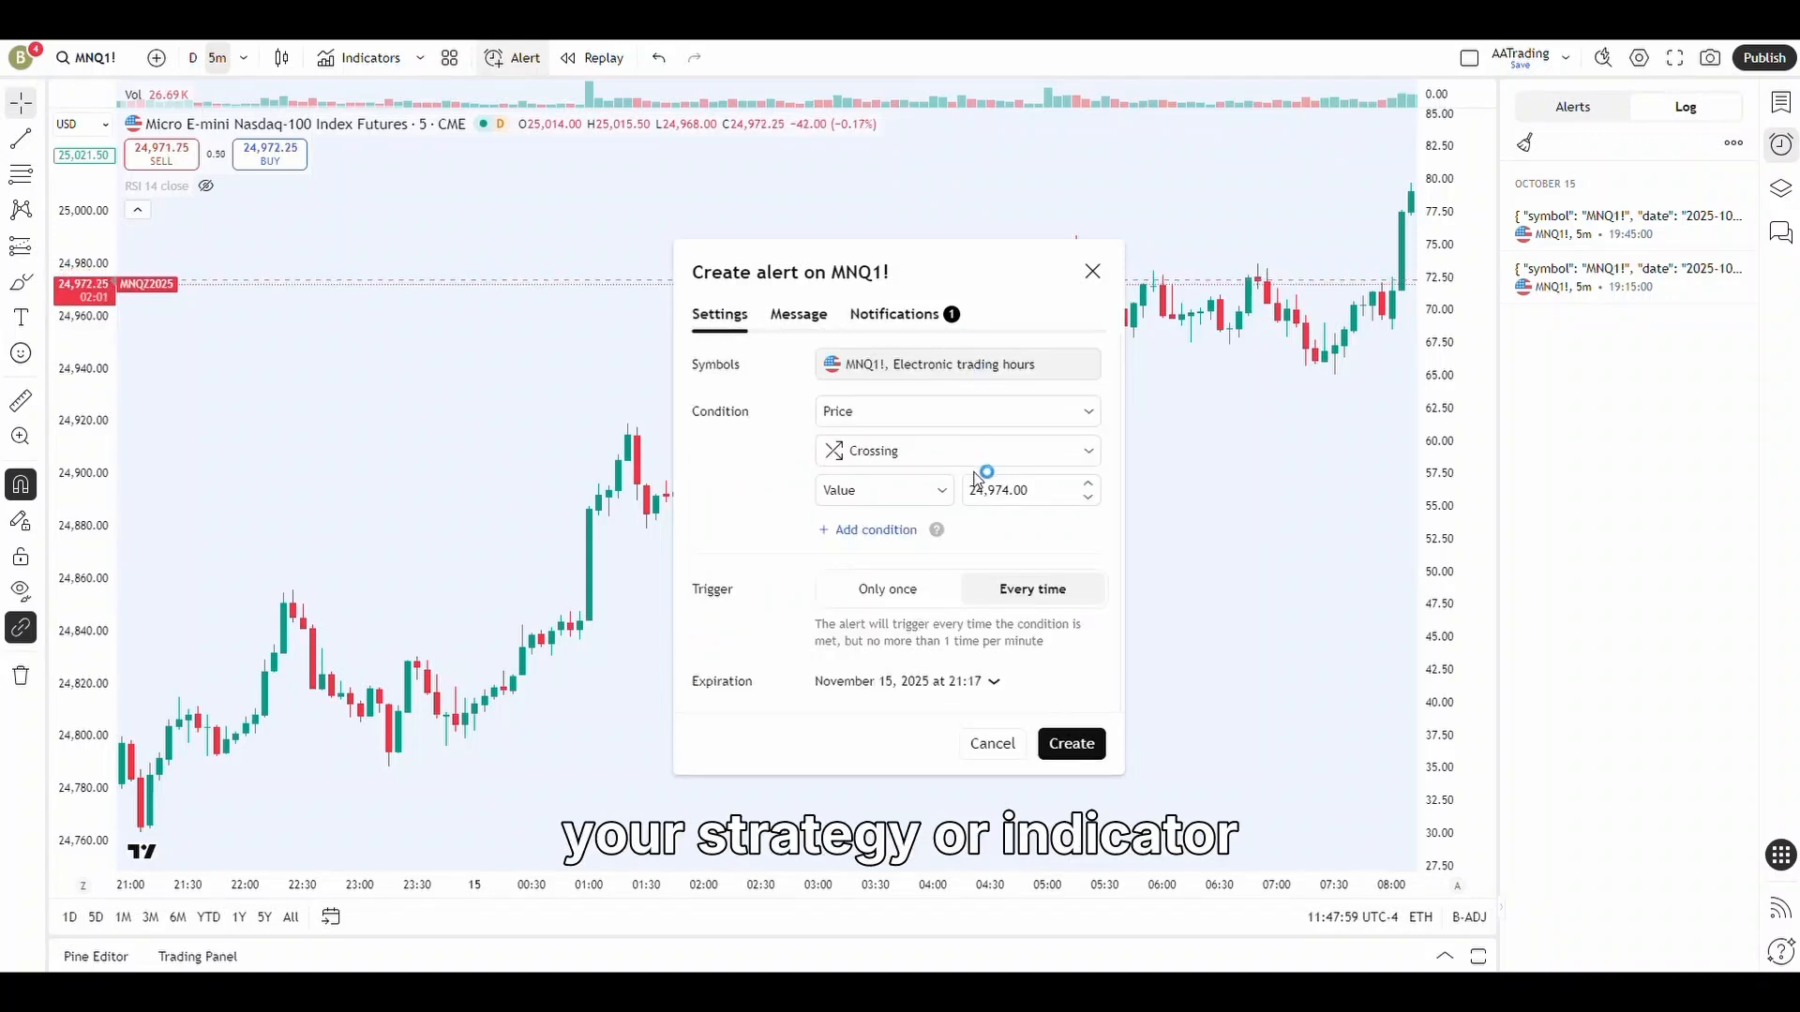
click(1005, 410)
click(954, 539)
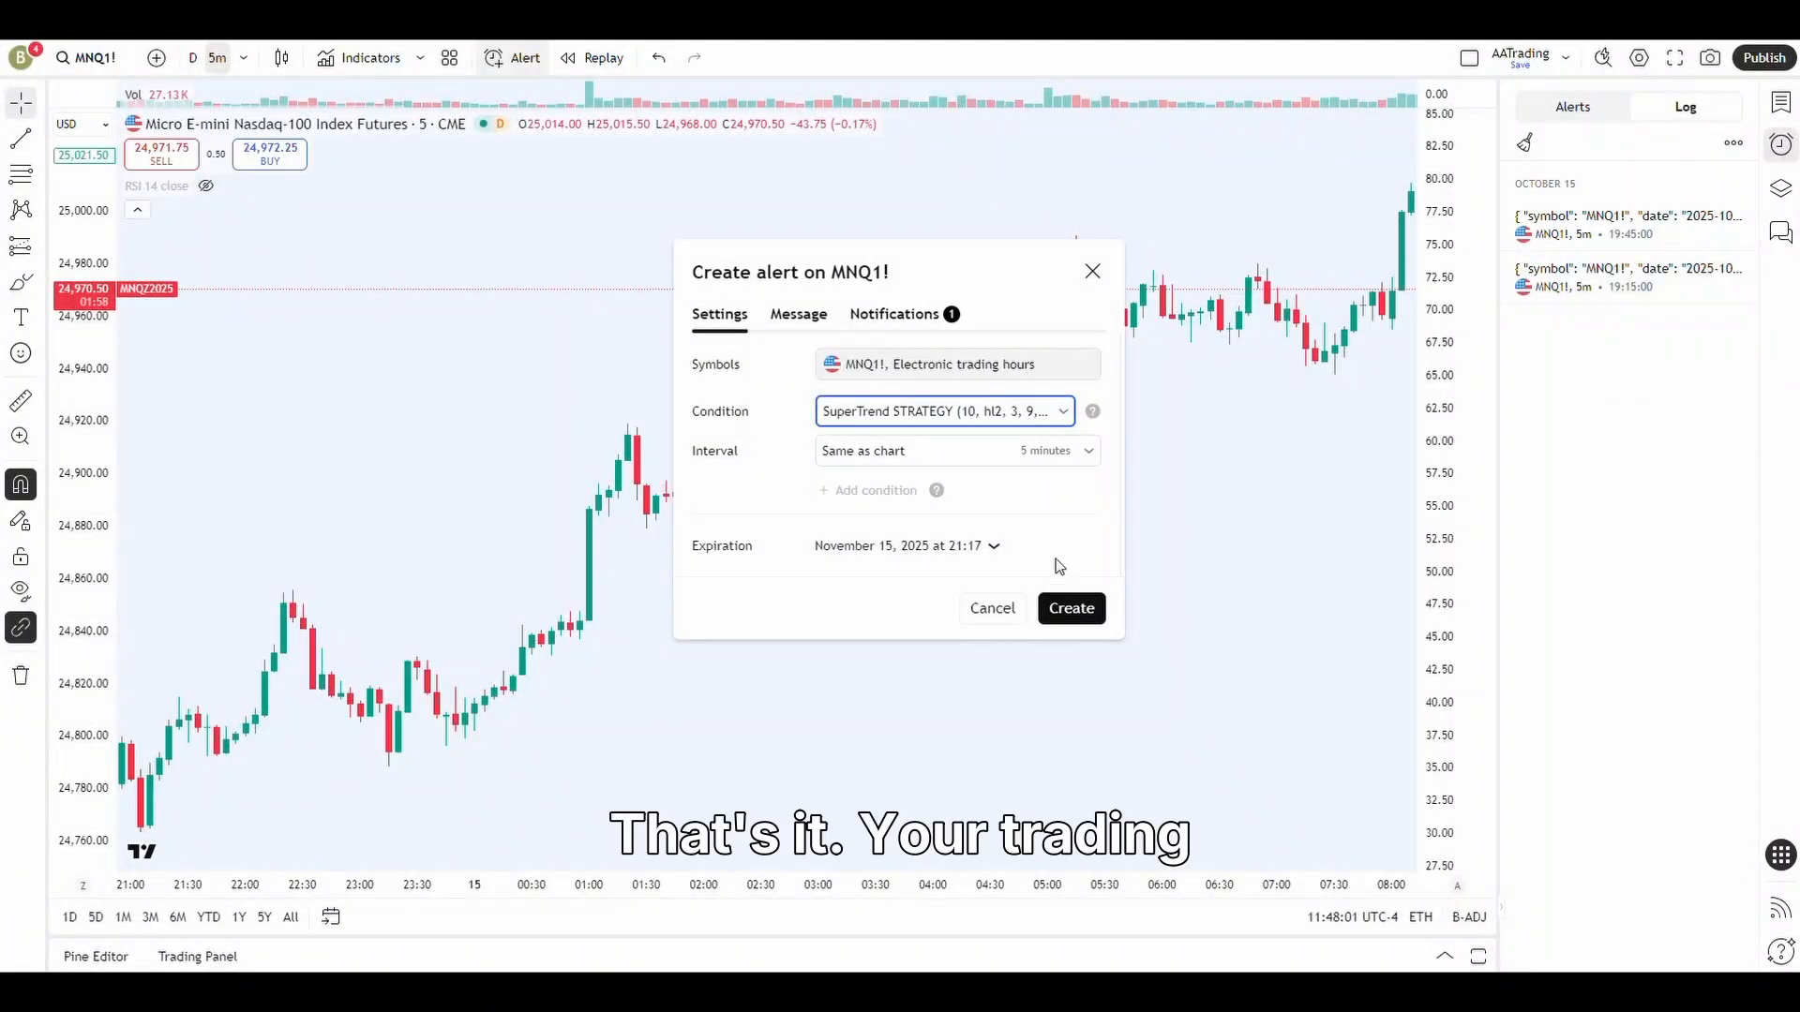
click(1074, 609)
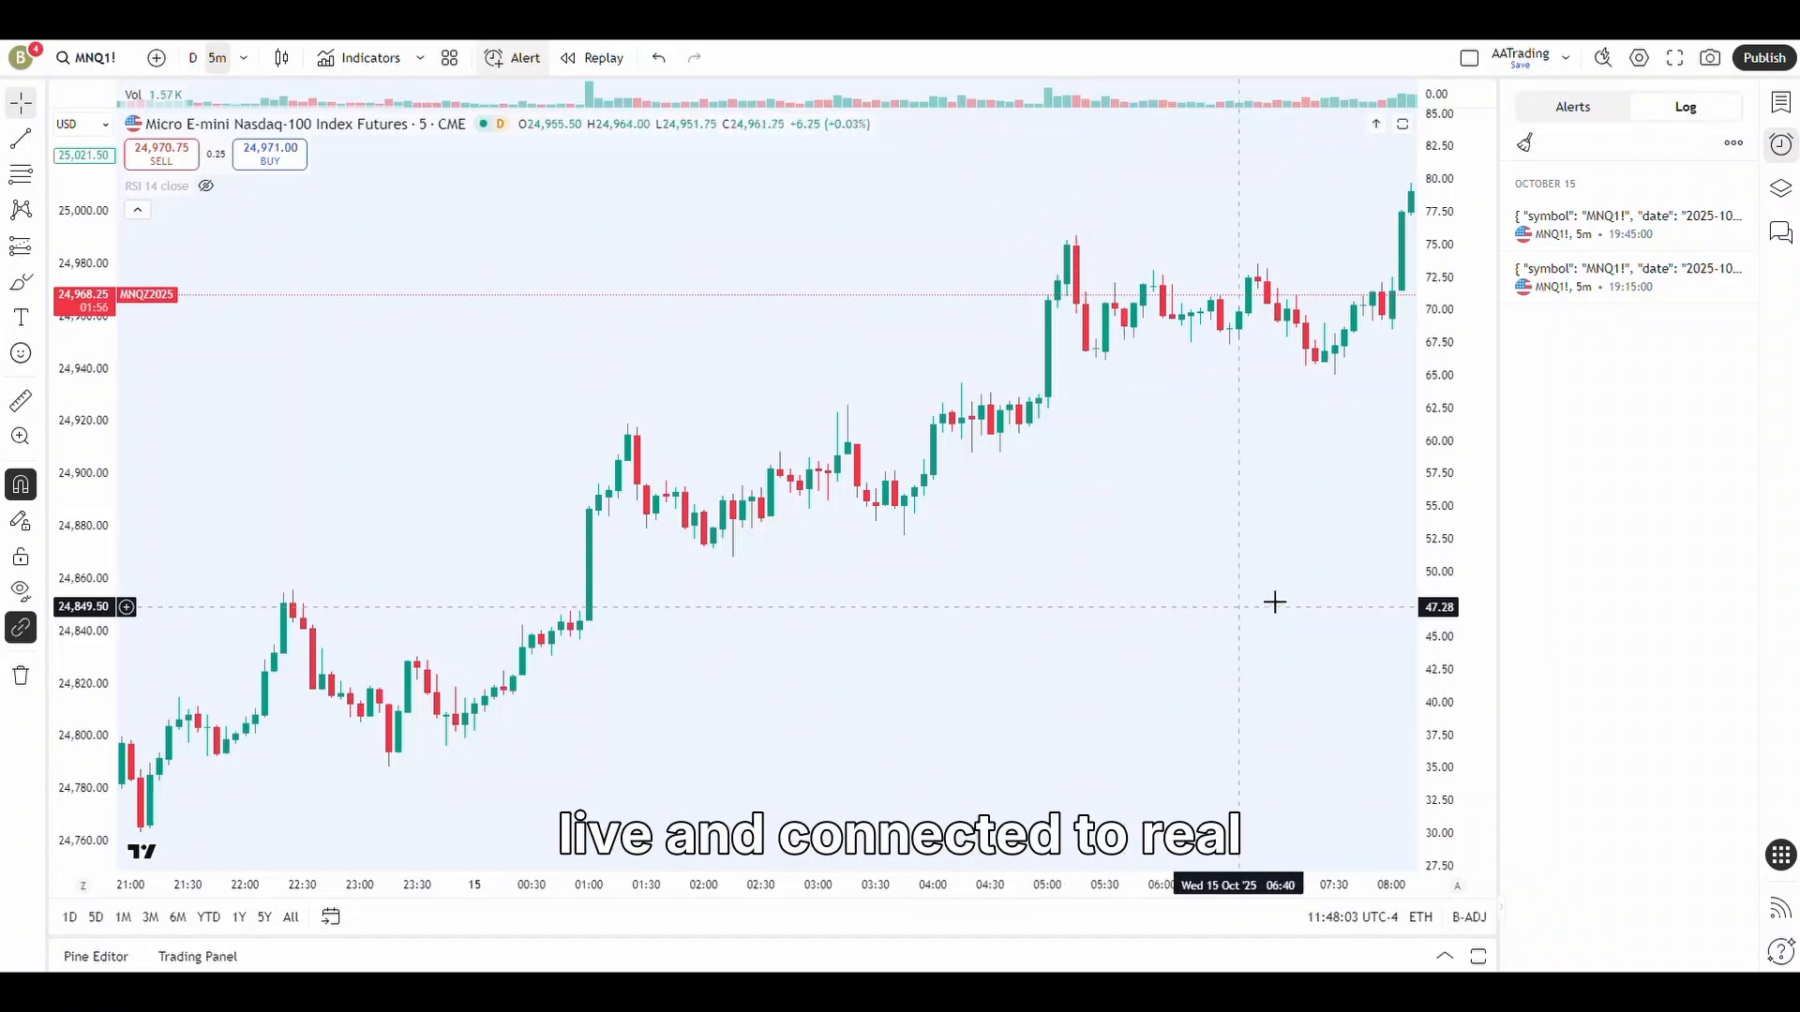